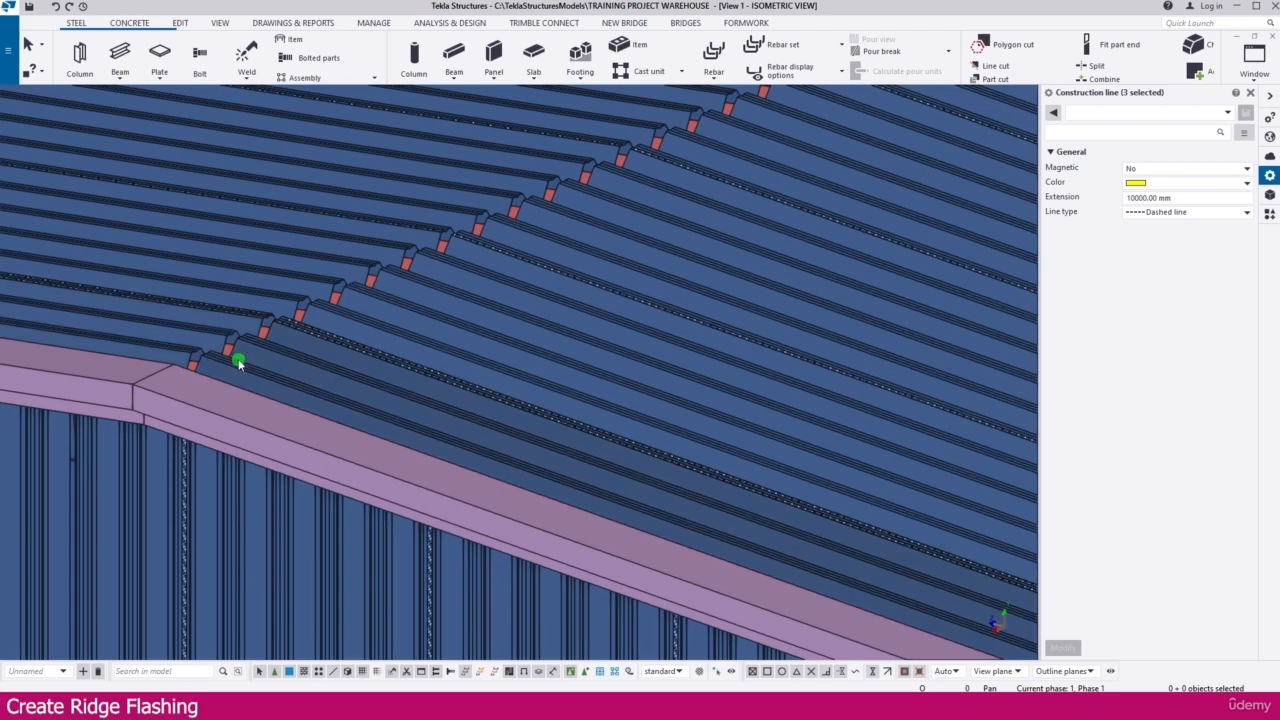
# Switch from the isometric view to the Grid A elevation, framing the first roof ridge between grids 1 and 2
pyautogui.scroll(-10, 238, 362)
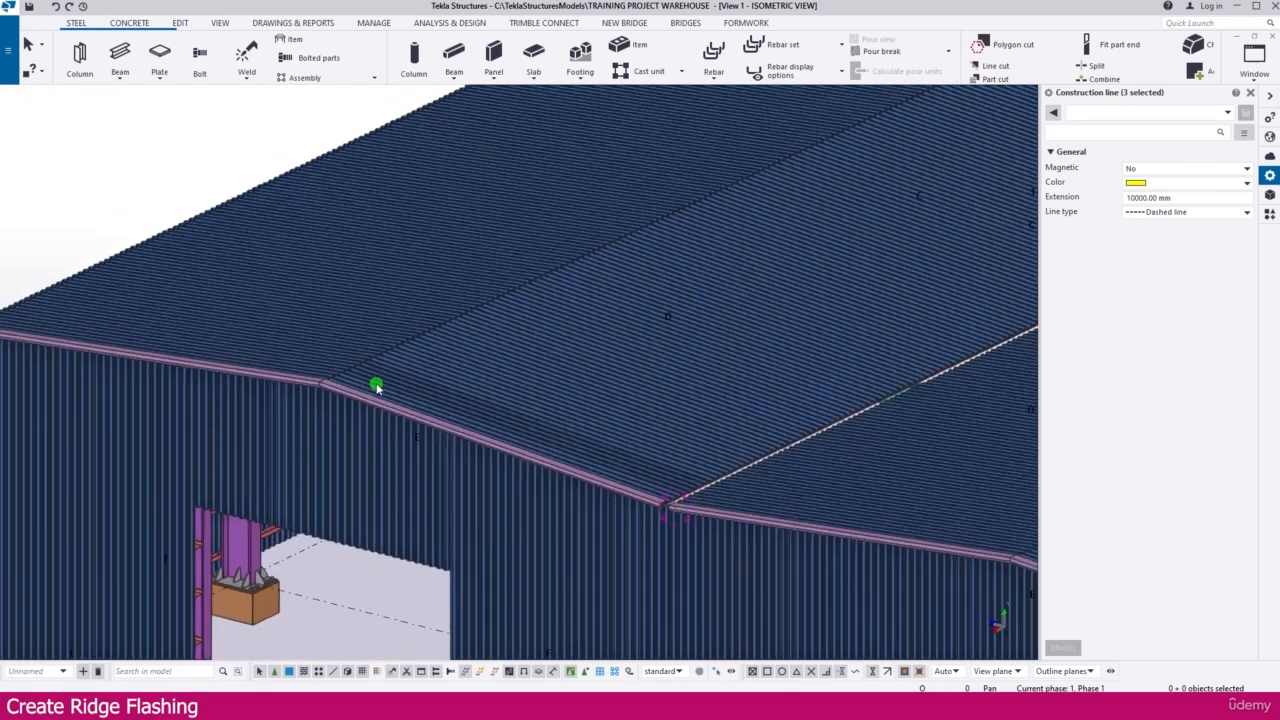
pyautogui.hotkey('ctrl', 'Tab')
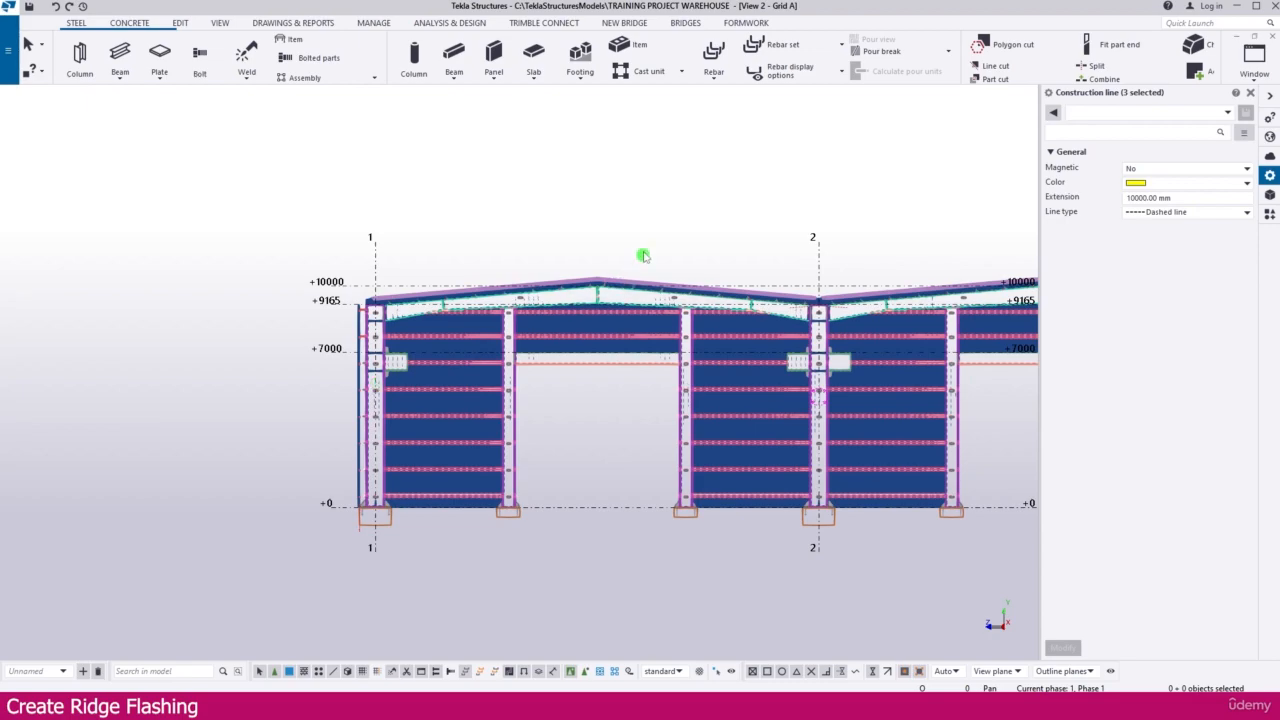
pyautogui.scroll(8, 508, 257)
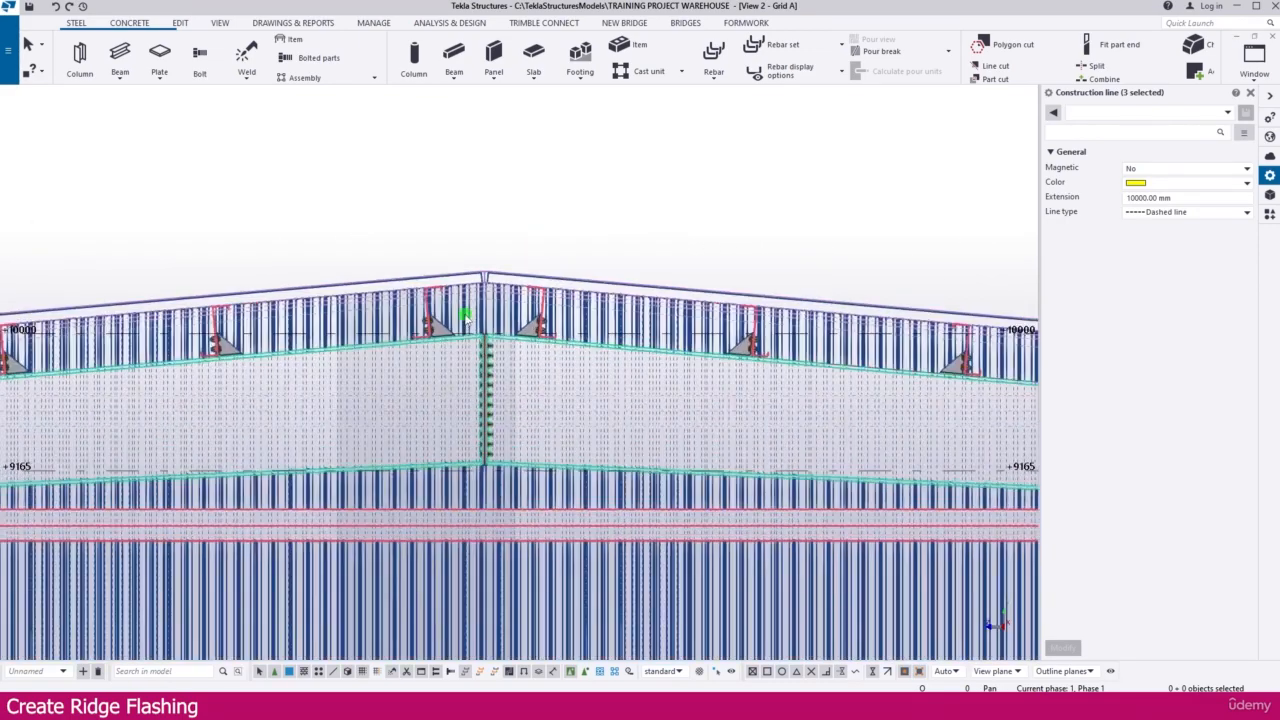
pyautogui.scroll(4, 465, 315)
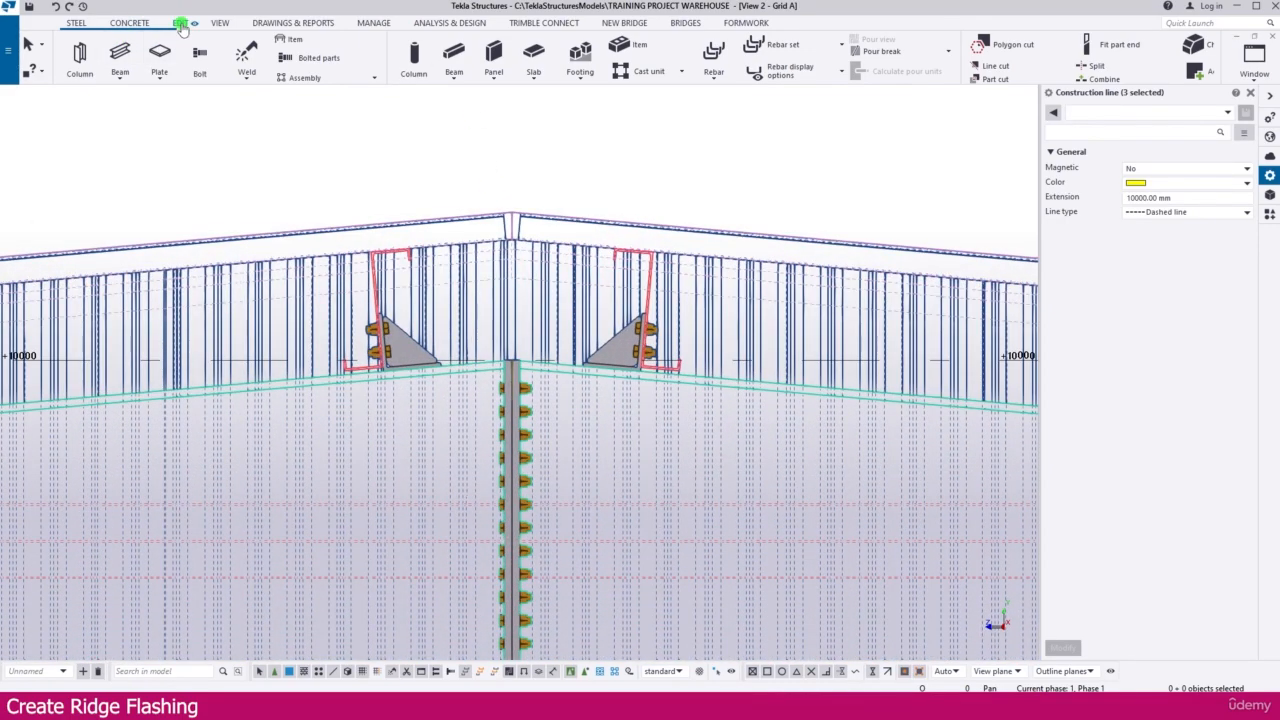
# Draw a construction line along the outer web face of the purlin left of the ridge
pyautogui.click(180, 23)
pyautogui.click(838, 45)
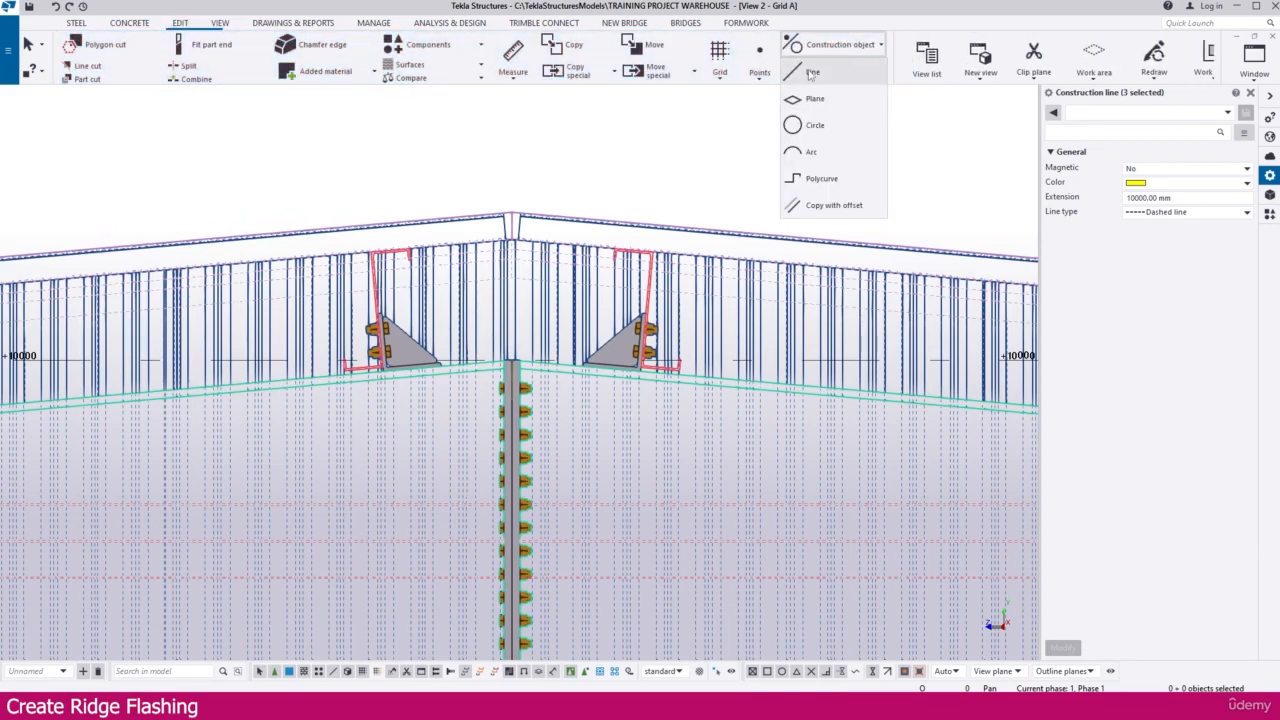
pyautogui.click(811, 73)
pyautogui.scroll(6, 349, 271)
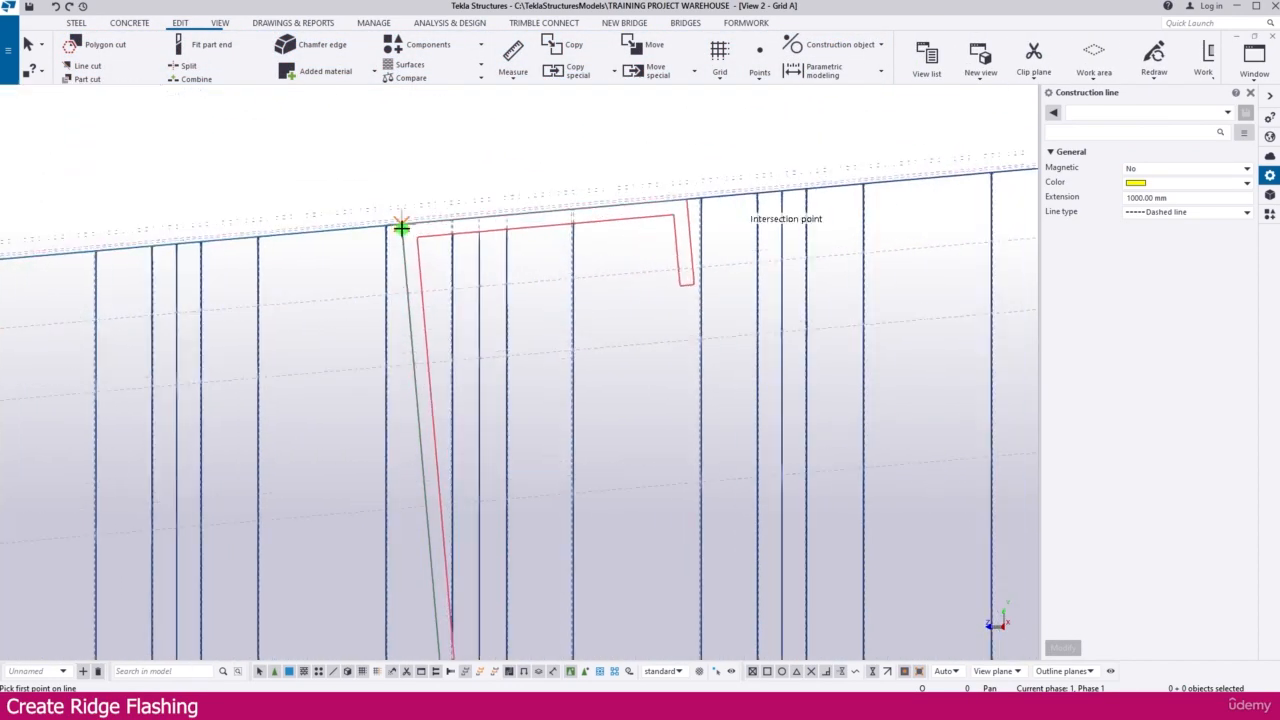
pyautogui.click(401, 225)
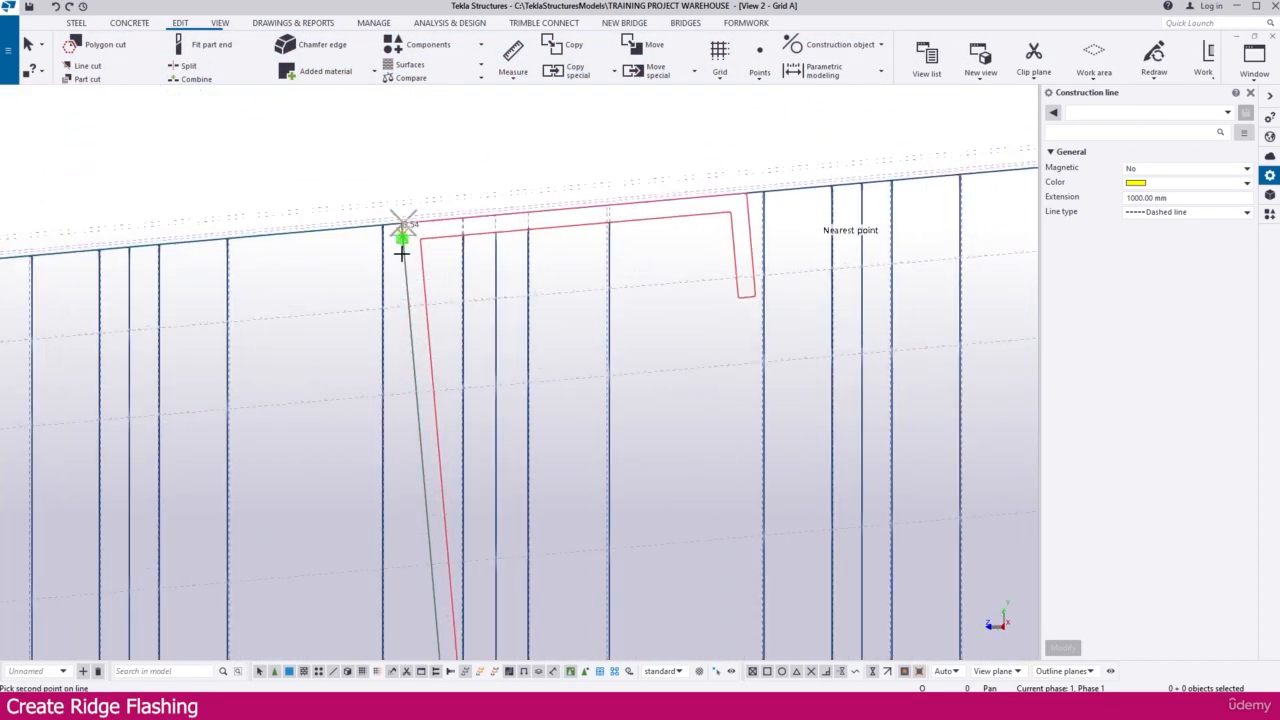
pyautogui.click(659, 165)
pyautogui.click(838, 45)
pyautogui.click(811, 73)
pyautogui.scroll(3, 393, 225)
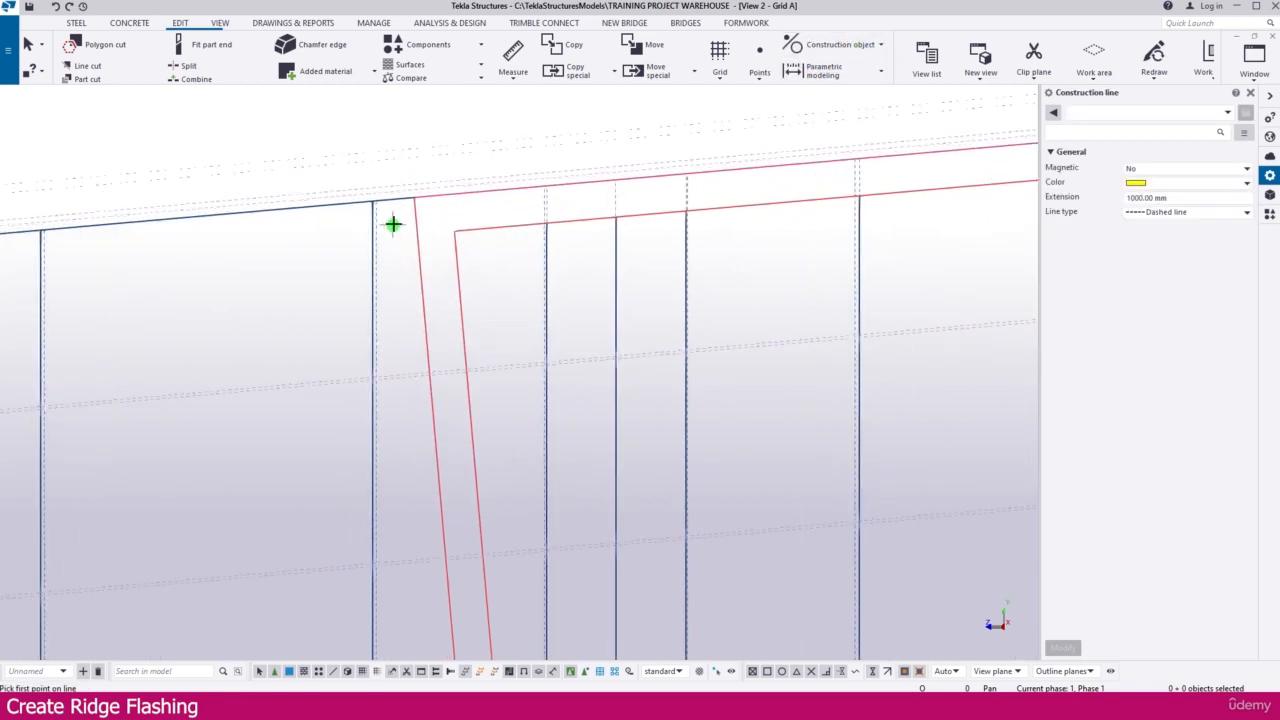
pyautogui.scroll(1, 393, 225)
pyautogui.click(429, 314)
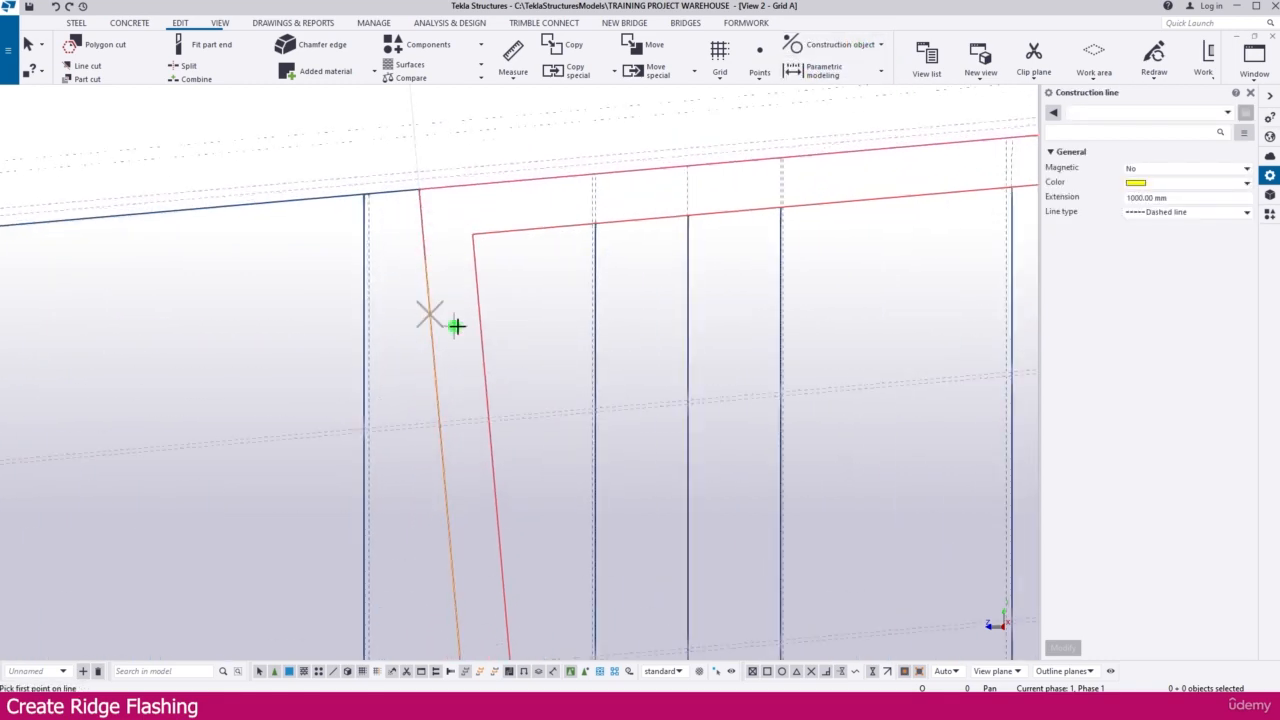
# Draw a matching construction line along the outer web face of the purlin right of the ridge
pyautogui.scroll(-4, 366, 306)
pyautogui.scroll(-3, 309, 284)
pyautogui.scroll(1, 809, 274)
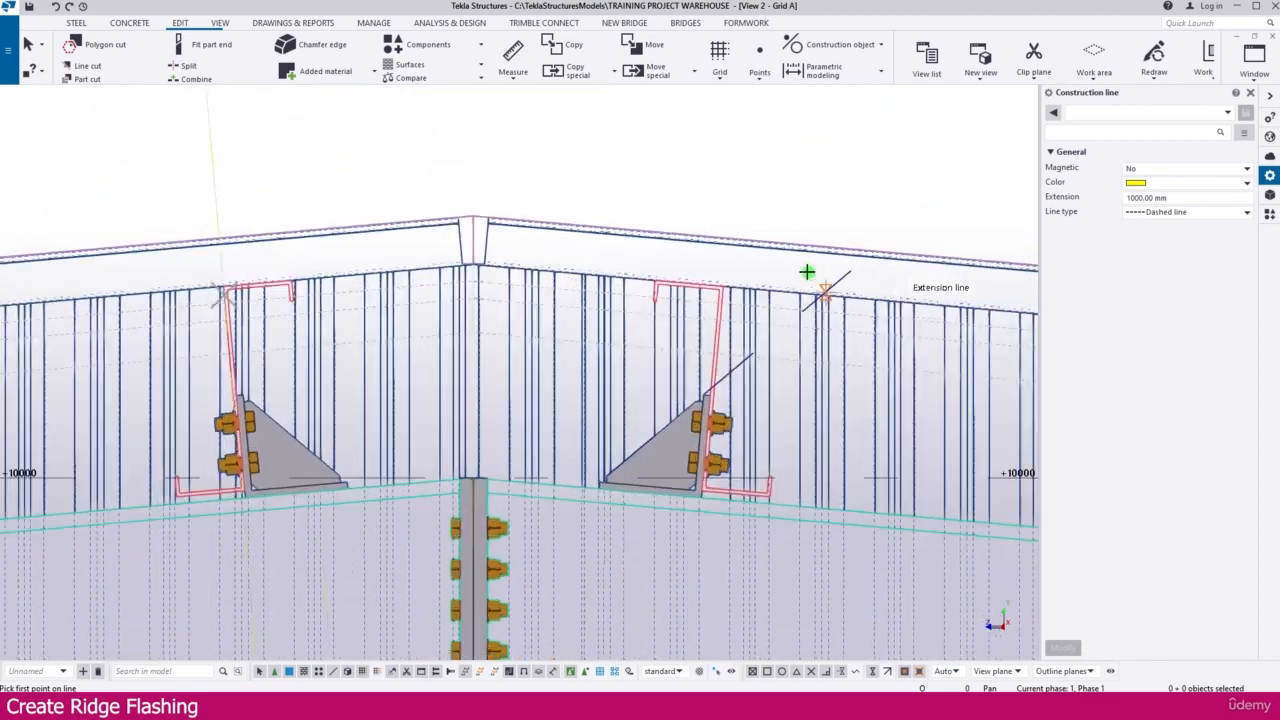
pyautogui.scroll(4, 694, 331)
pyautogui.scroll(1, 681, 301)
pyautogui.click(684, 265)
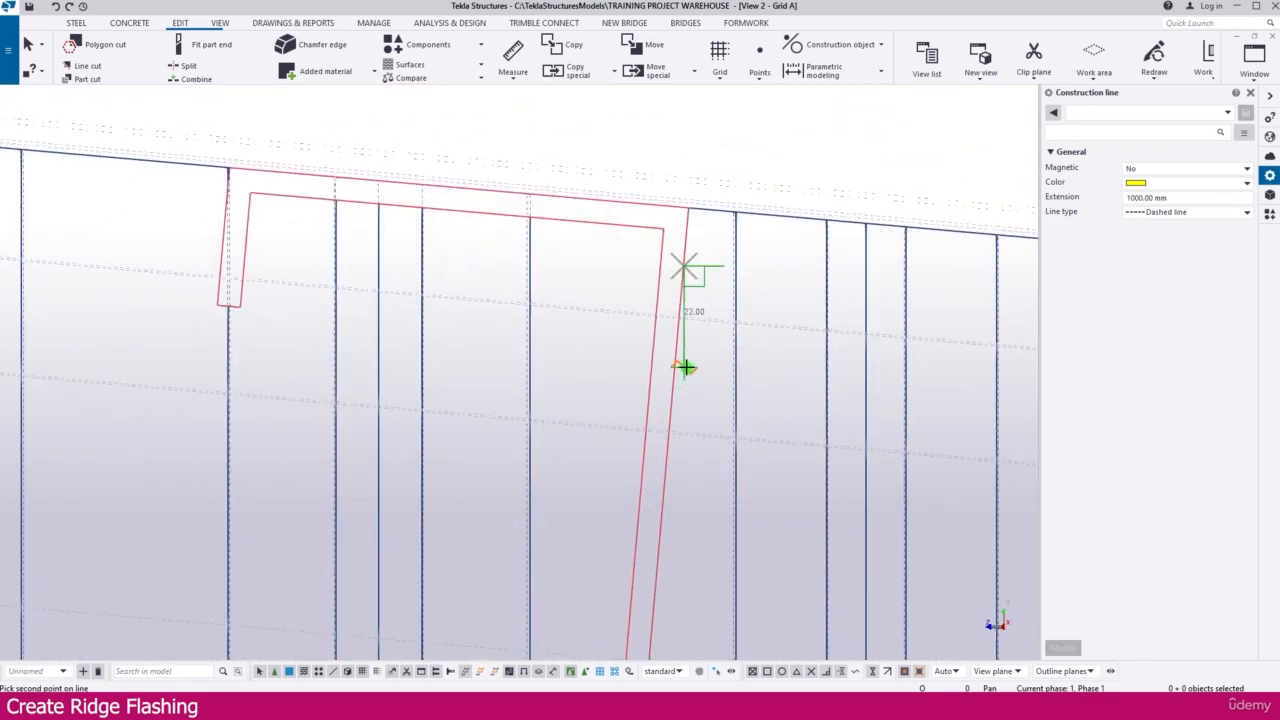
pyautogui.click(675, 367)
pyautogui.scroll(-5, 730, 346)
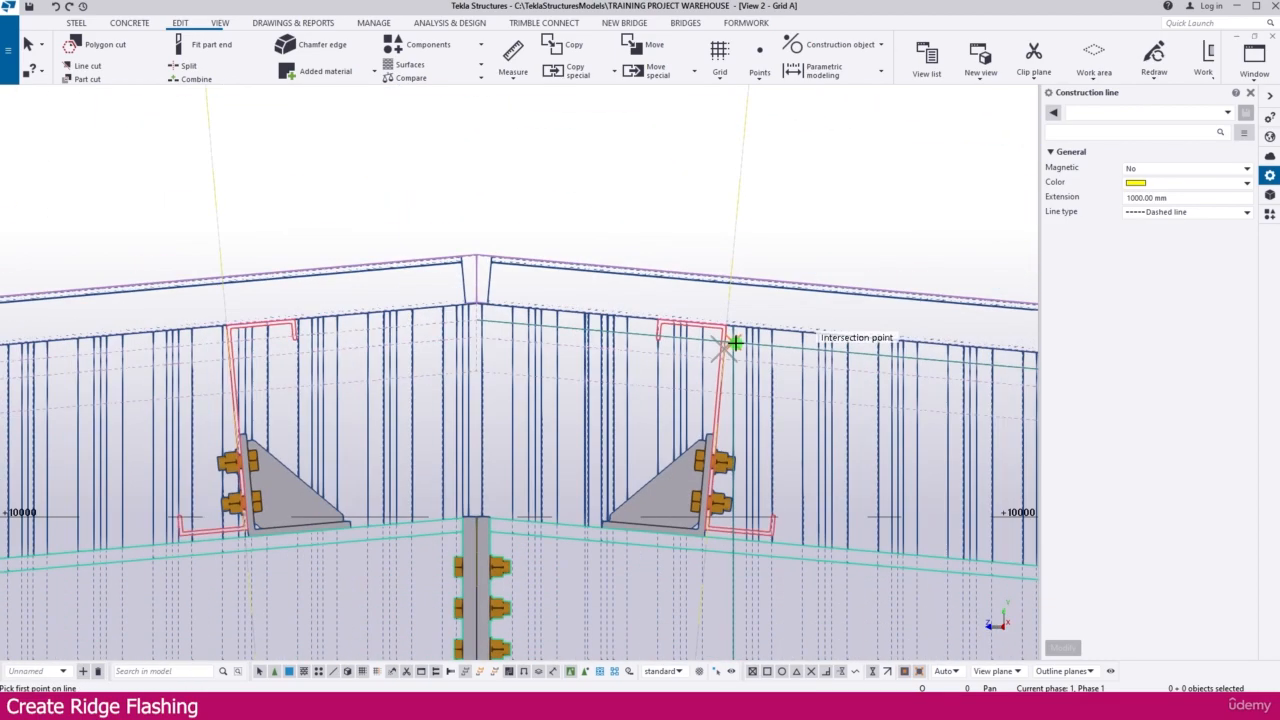
pyautogui.press('Escape')
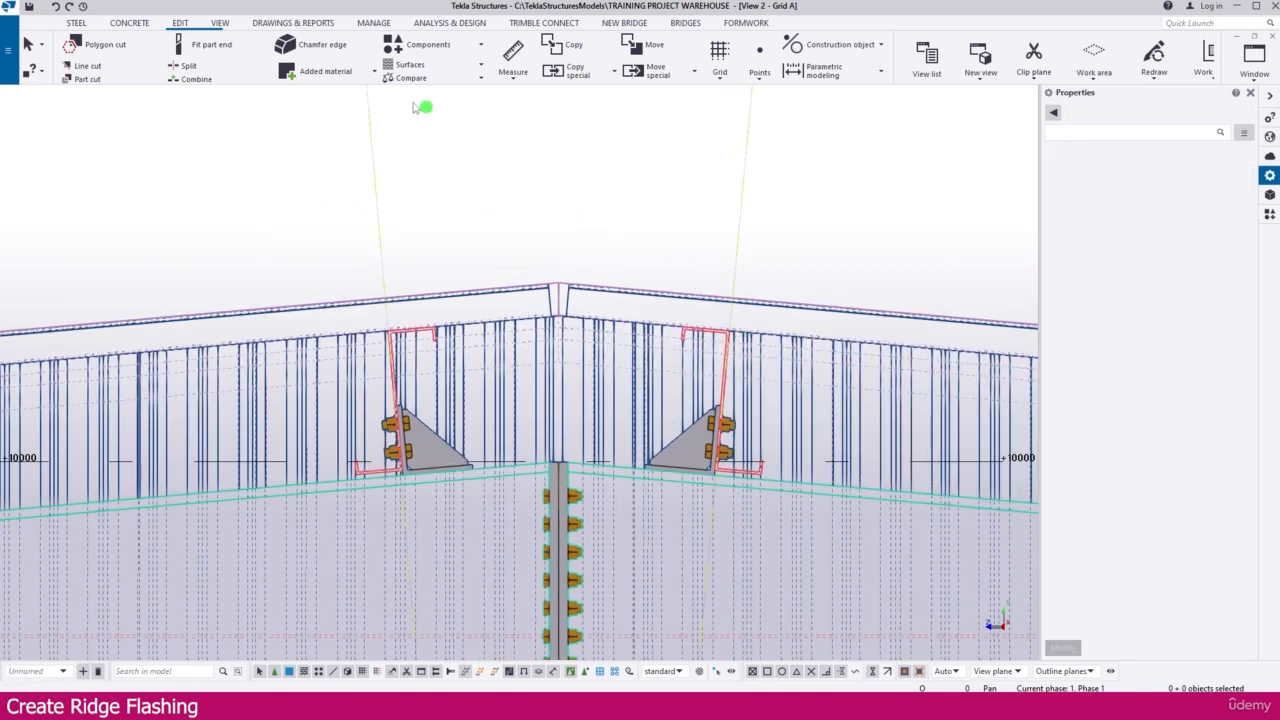
# Examine the folded plate profile FLDPL and its leg, thickness and angle parameters in the steel beam's profile catalog without applying it
pyautogui.click(91, 25)
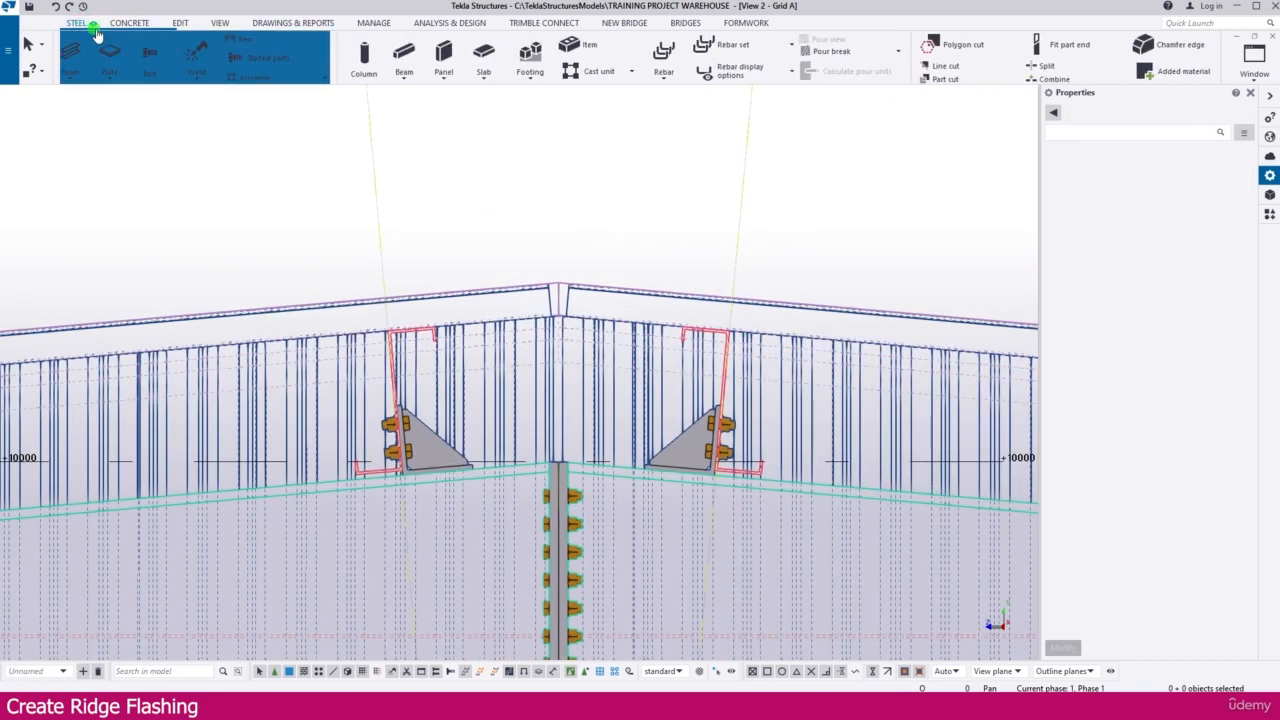
pyautogui.click(120, 78)
pyautogui.click(122, 92)
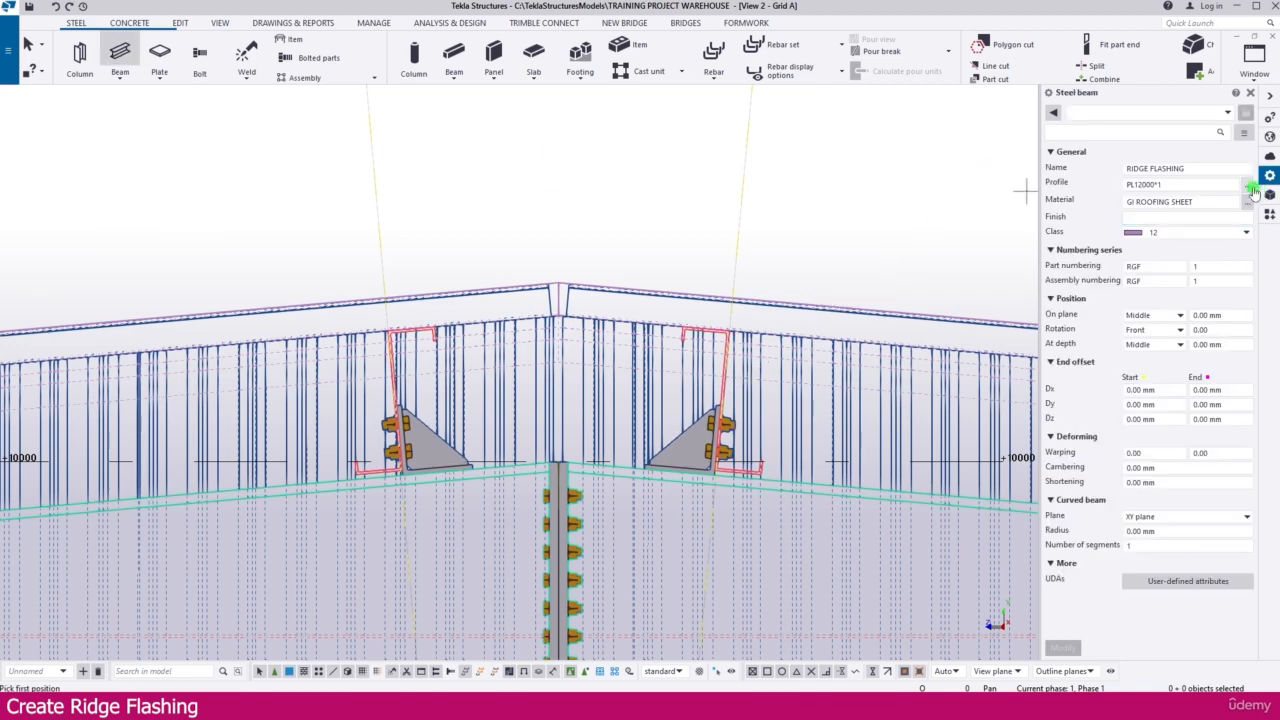
pyautogui.click(1248, 187)
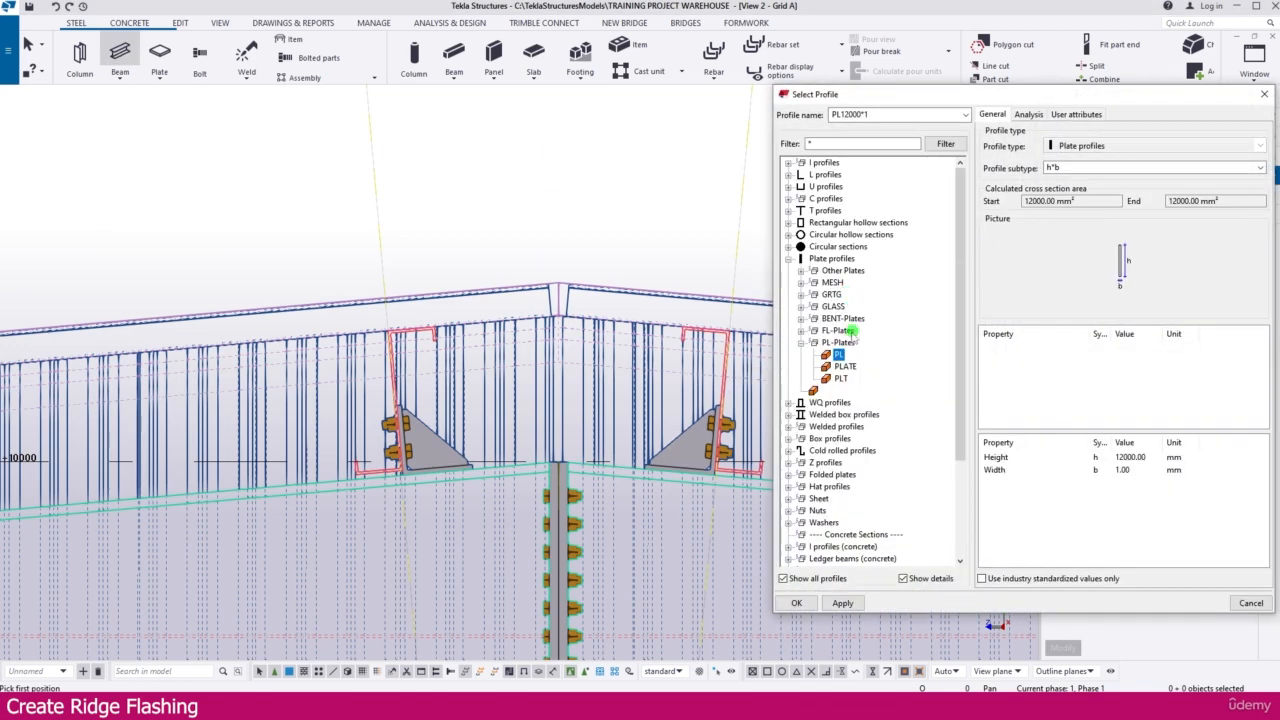
pyautogui.scroll(-4, 851, 332)
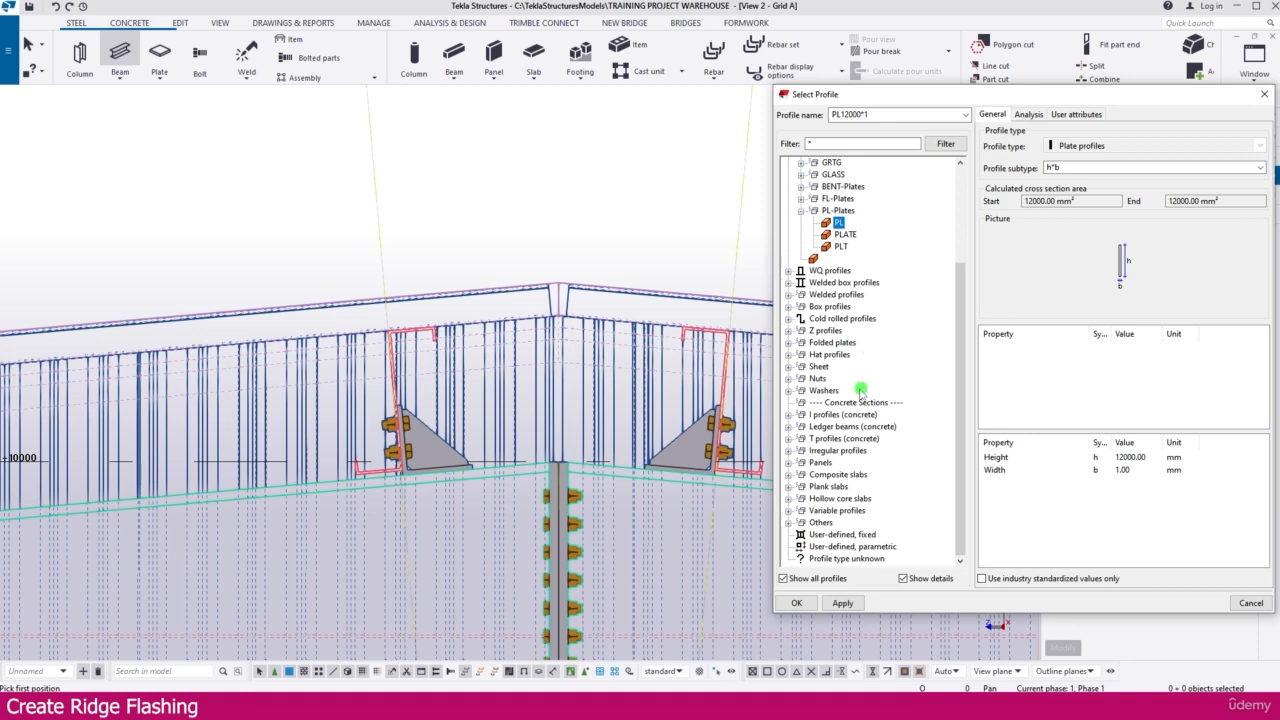
pyautogui.click(788, 343)
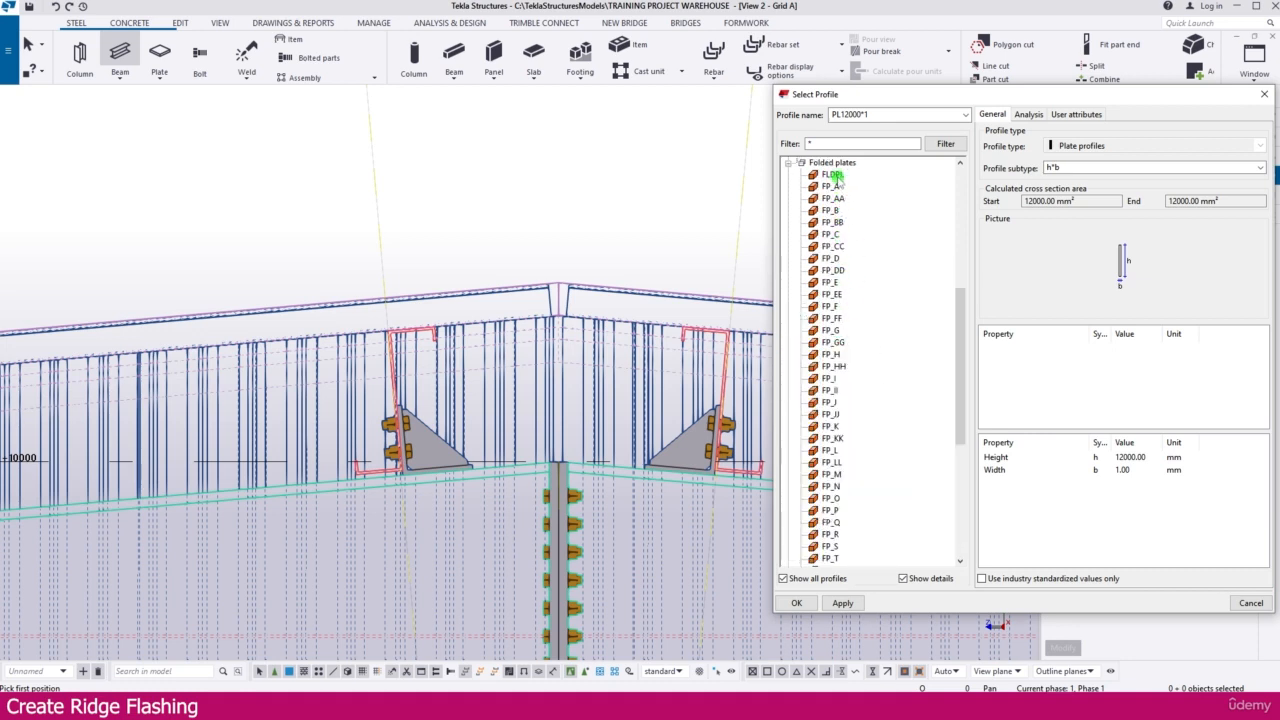
pyautogui.click(835, 176)
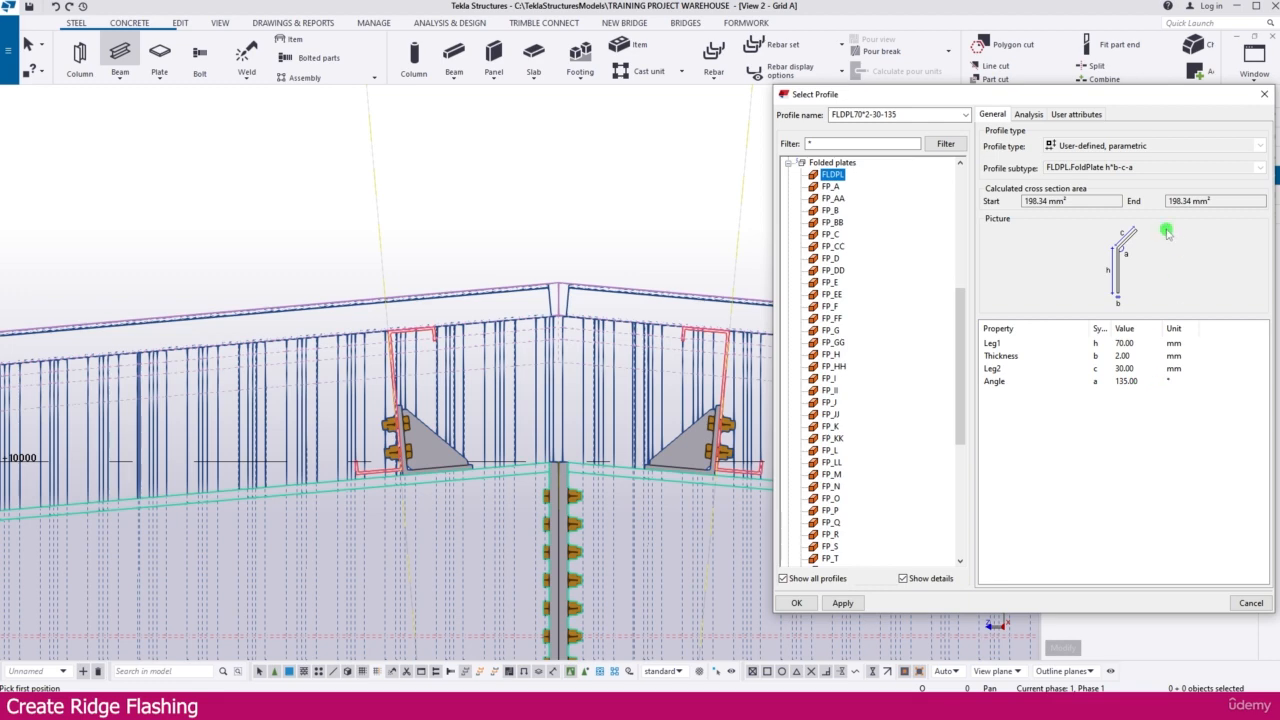
pyautogui.click(1252, 604)
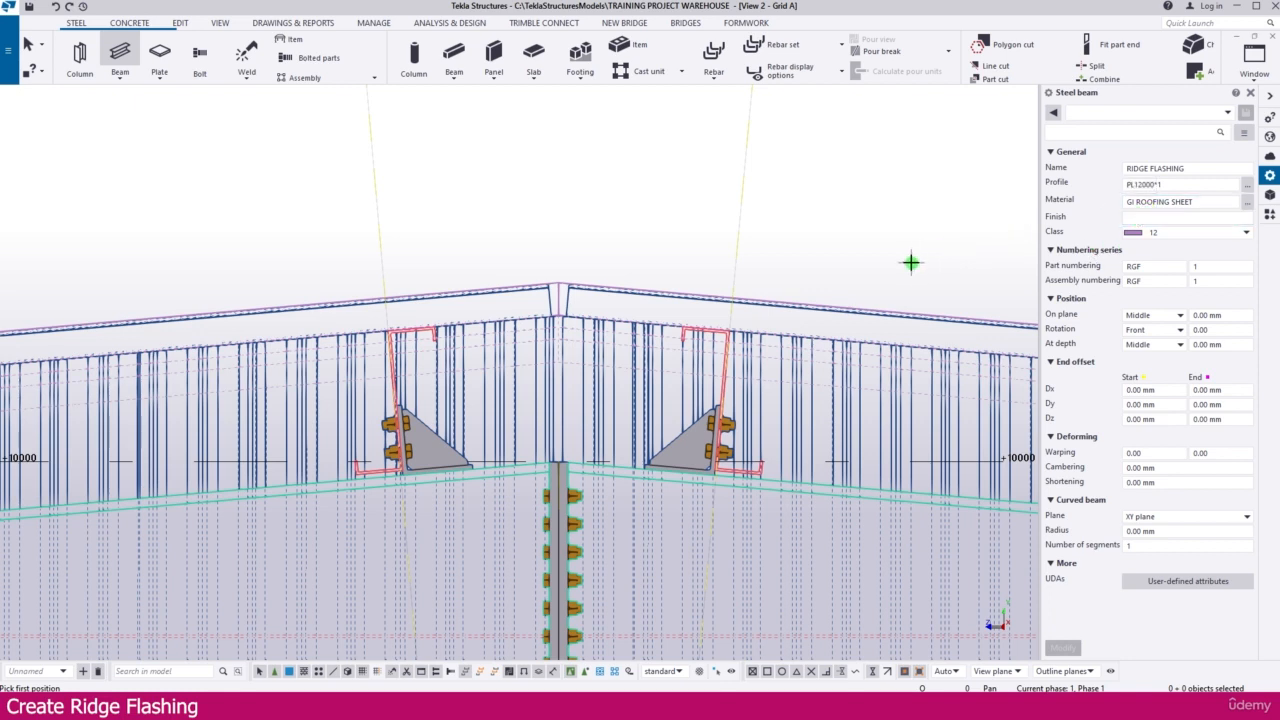
# Set up a steel polybeam named RIDGE FLASHING with profile PL12000*1, material GI ROOFING SHEET, class 2 and numbering RGF 1
pyautogui.click(120, 76)
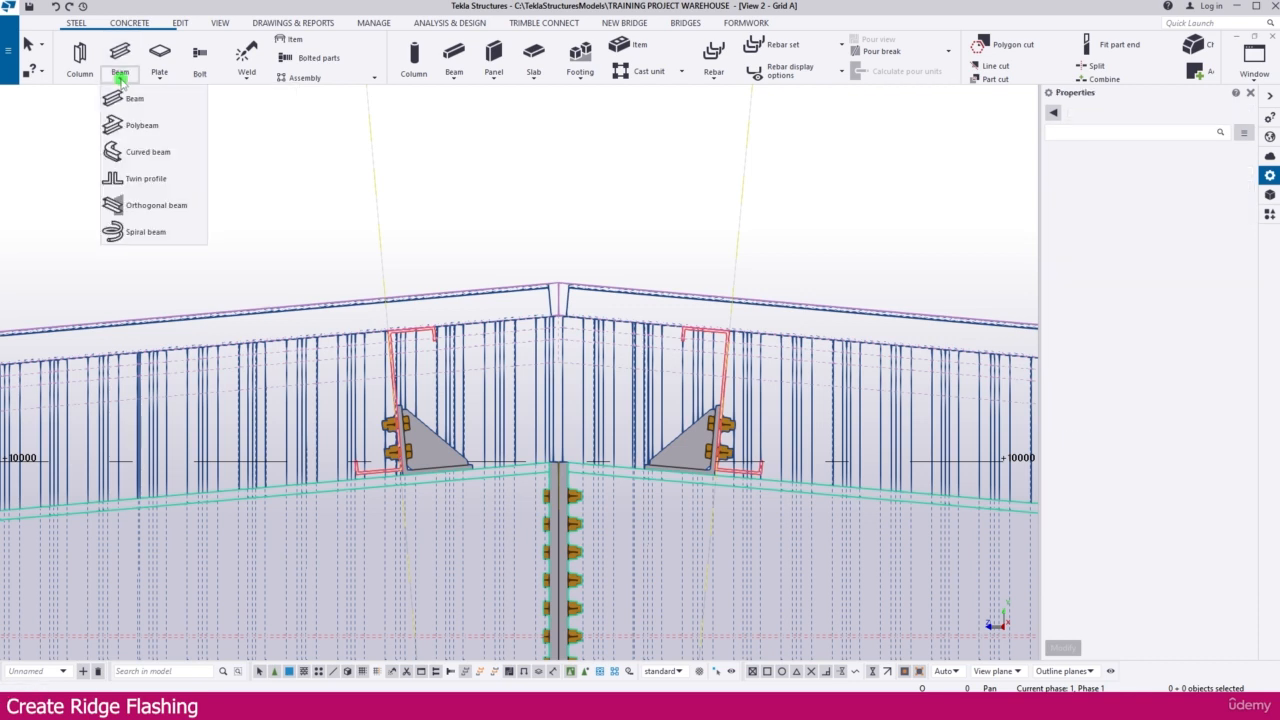
pyautogui.click(135, 125)
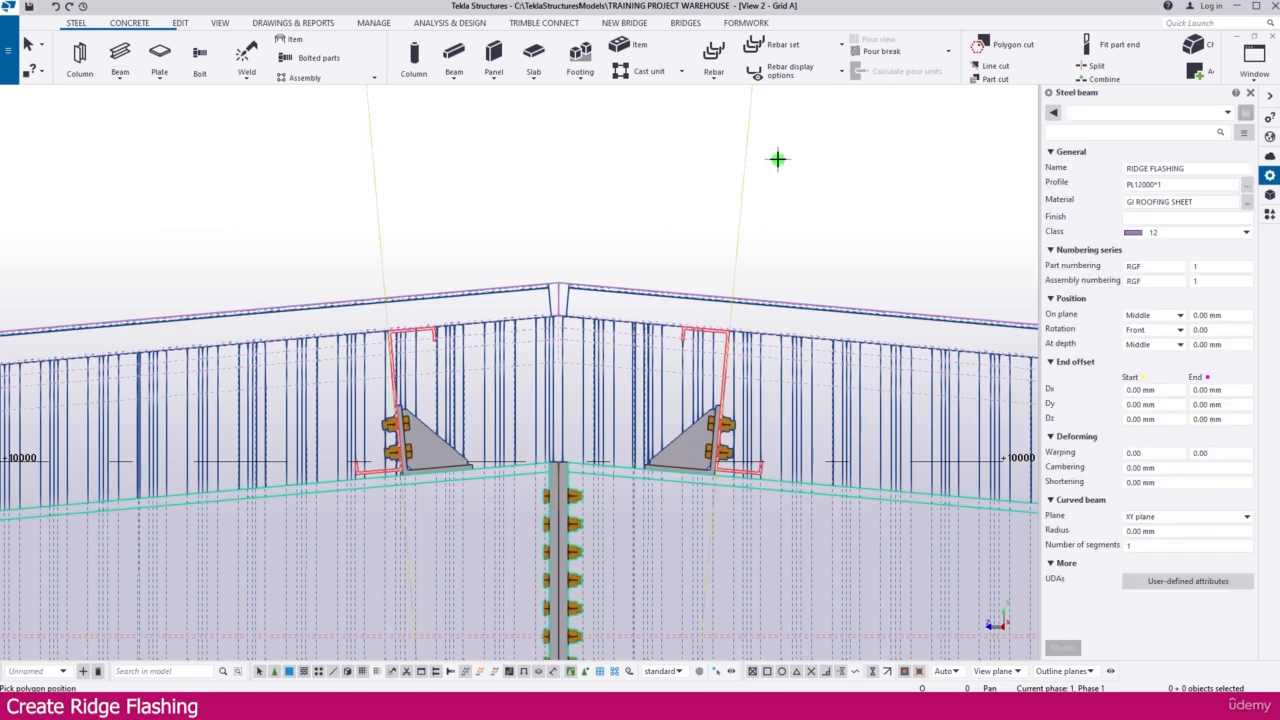
pyautogui.tripleClick(1193, 170)
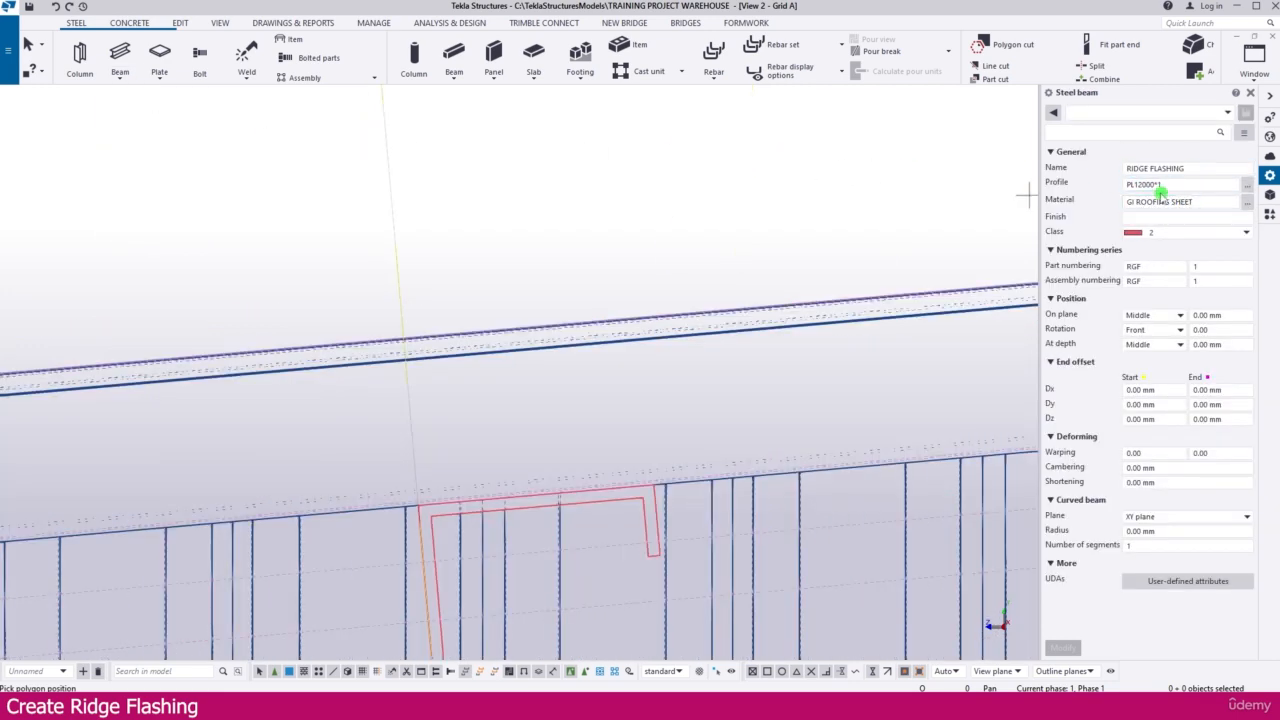
pyautogui.click(1141, 185)
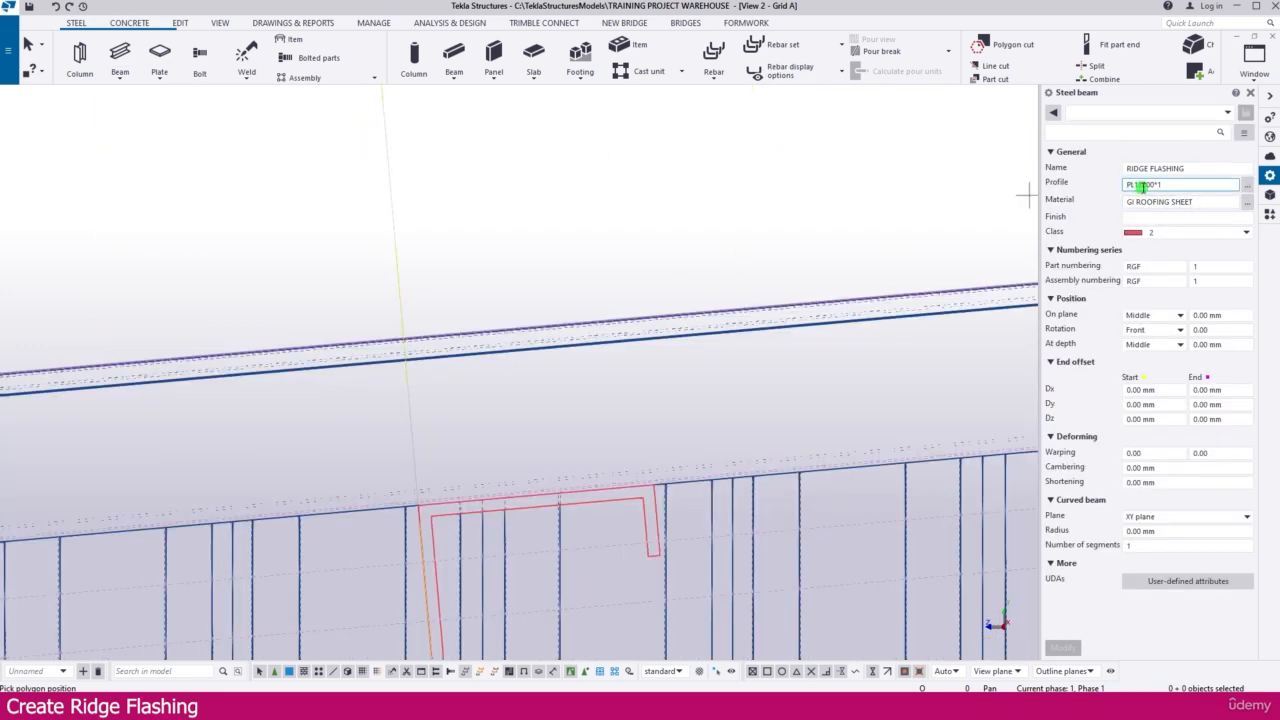
pyautogui.click(1106, 205)
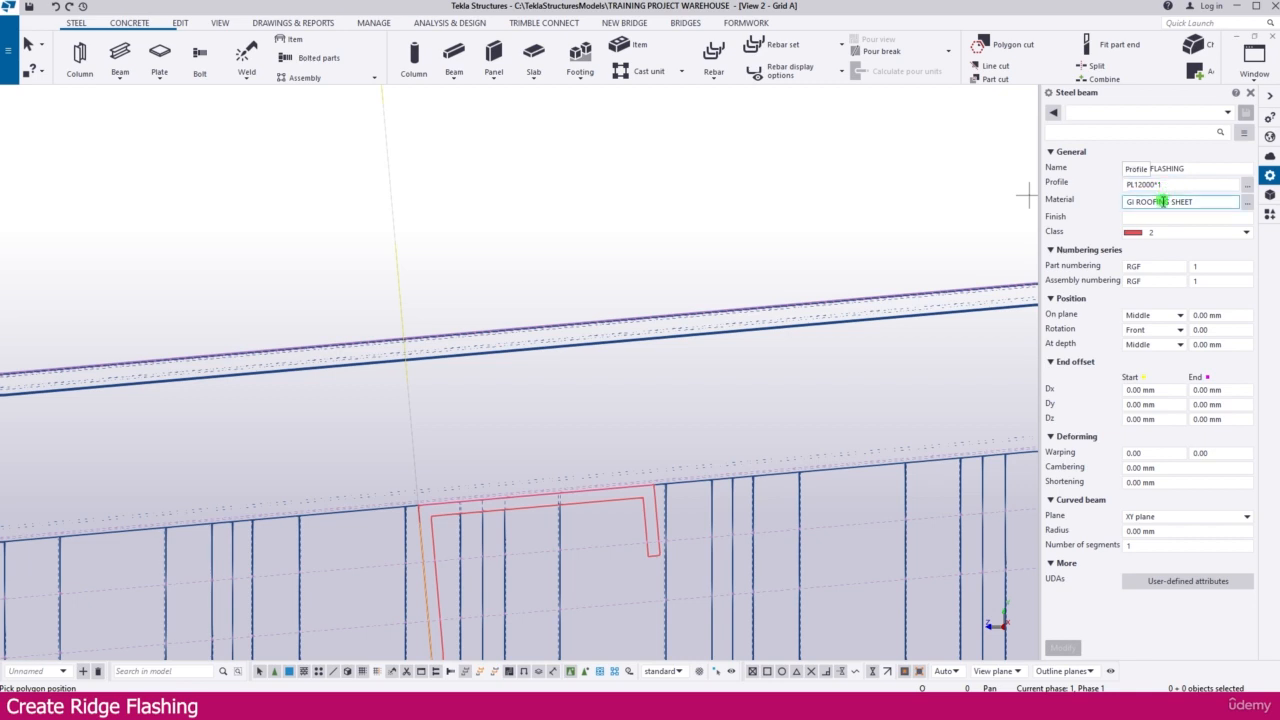
pyautogui.click(1195, 204)
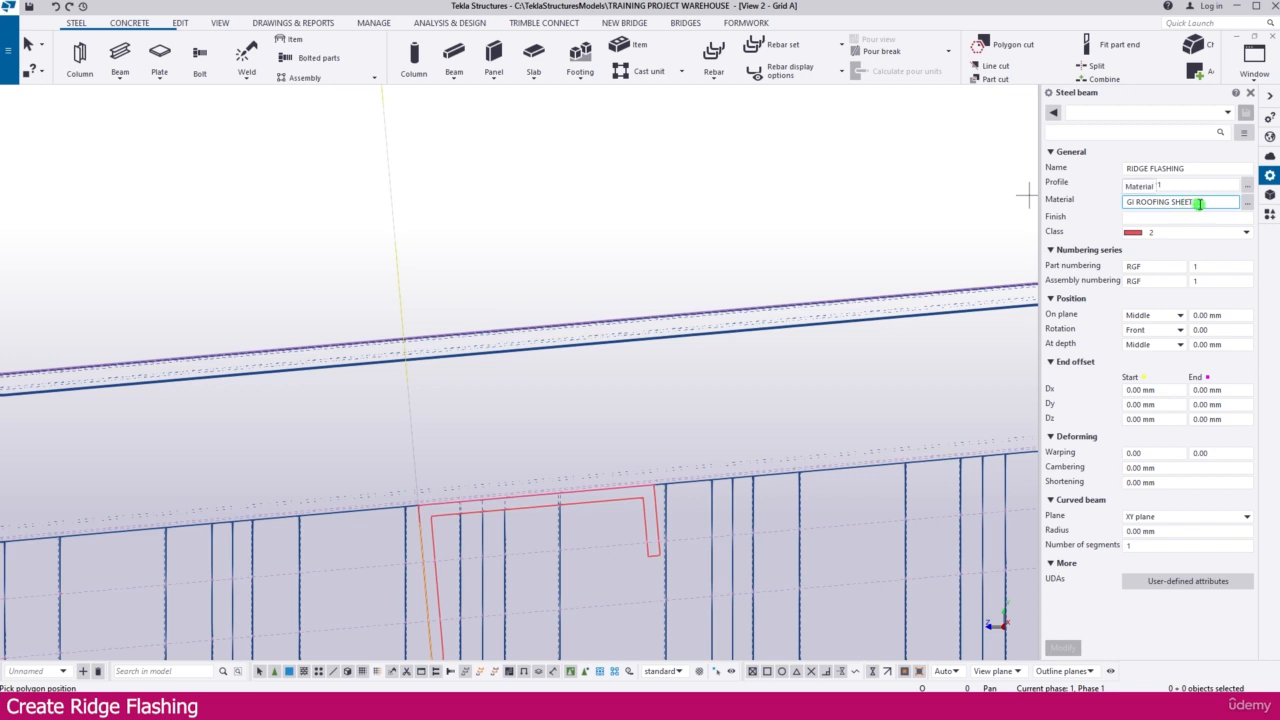
pyautogui.click(1139, 198)
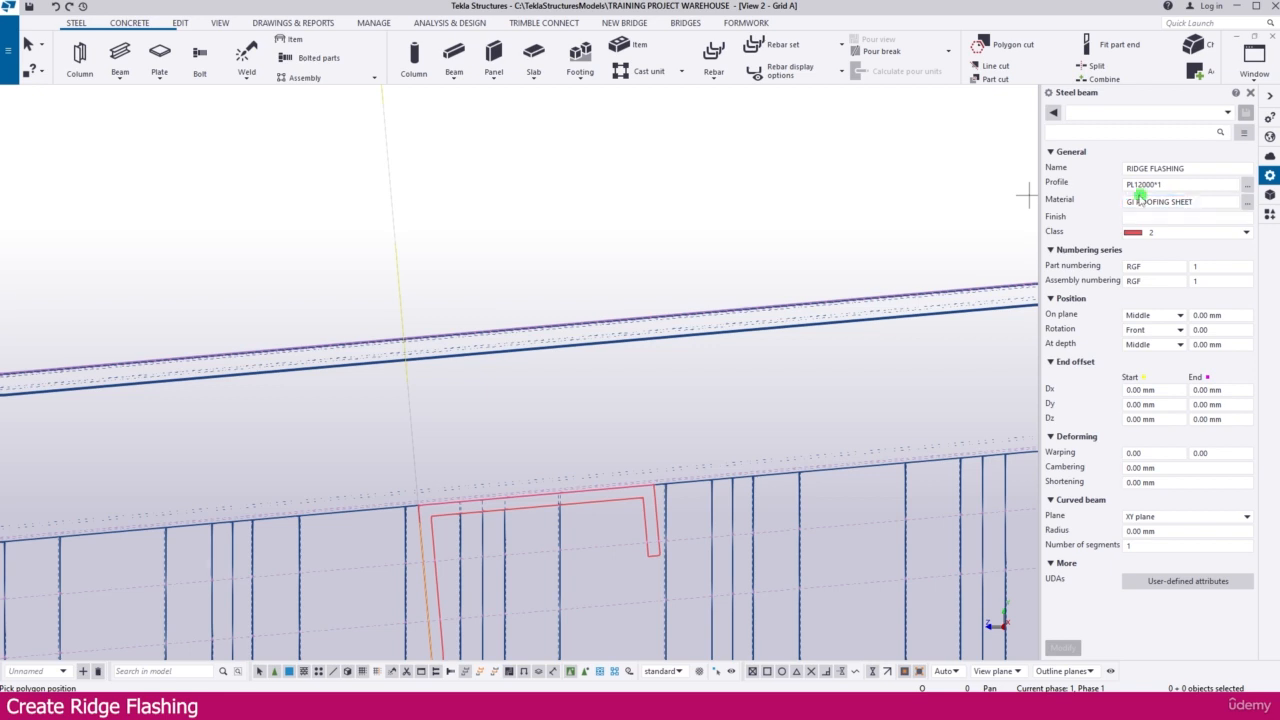
pyautogui.click(1165, 238)
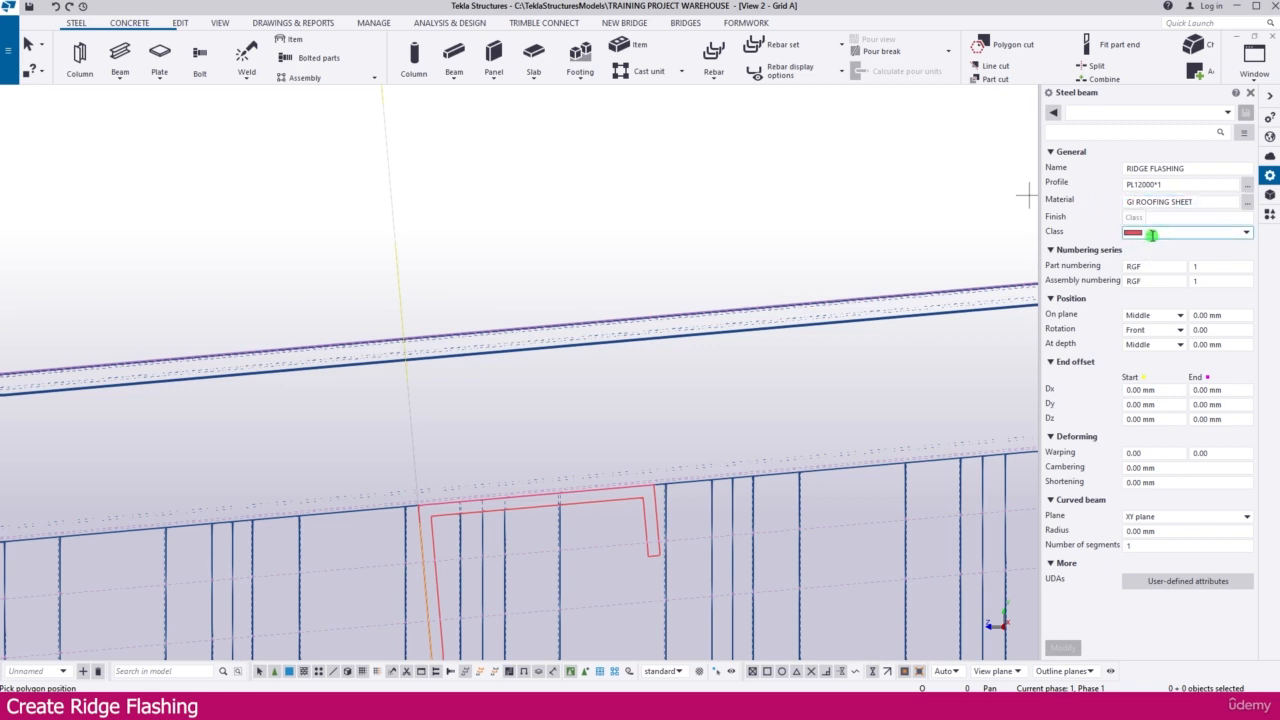
pyautogui.click(1161, 233)
pyautogui.click(1135, 236)
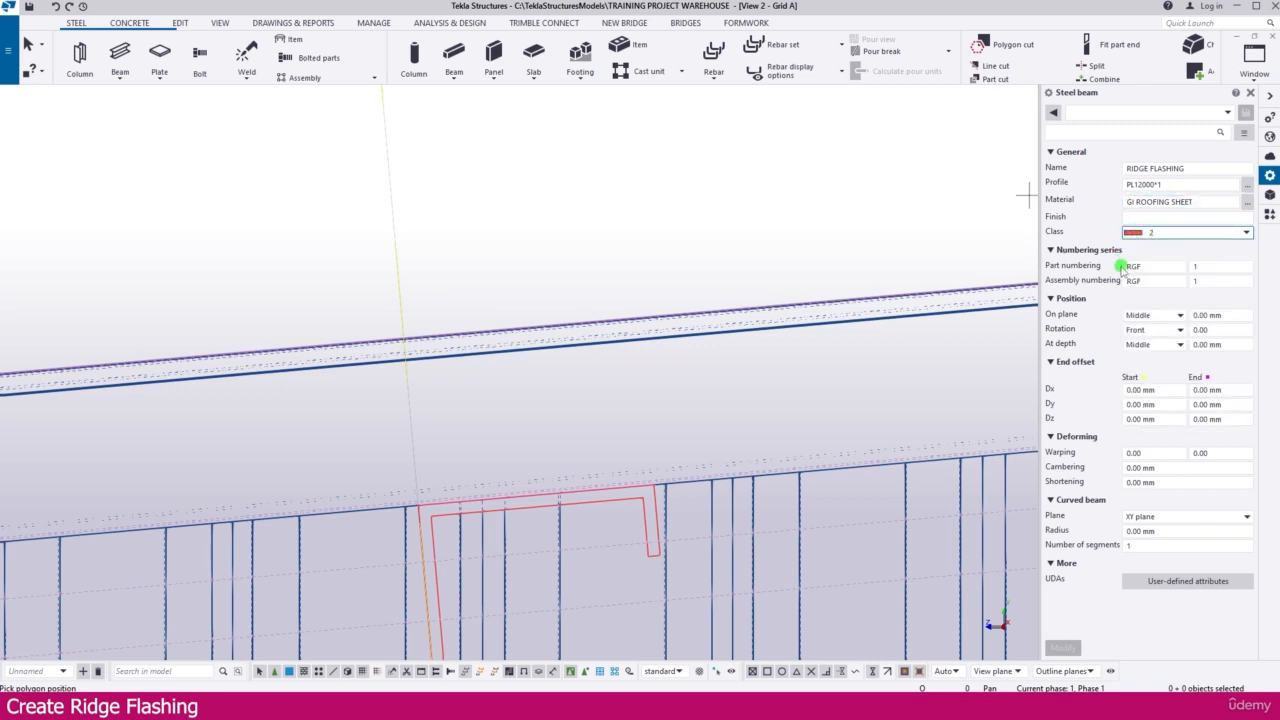
pyautogui.click(1152, 264)
pyautogui.click(1150, 281)
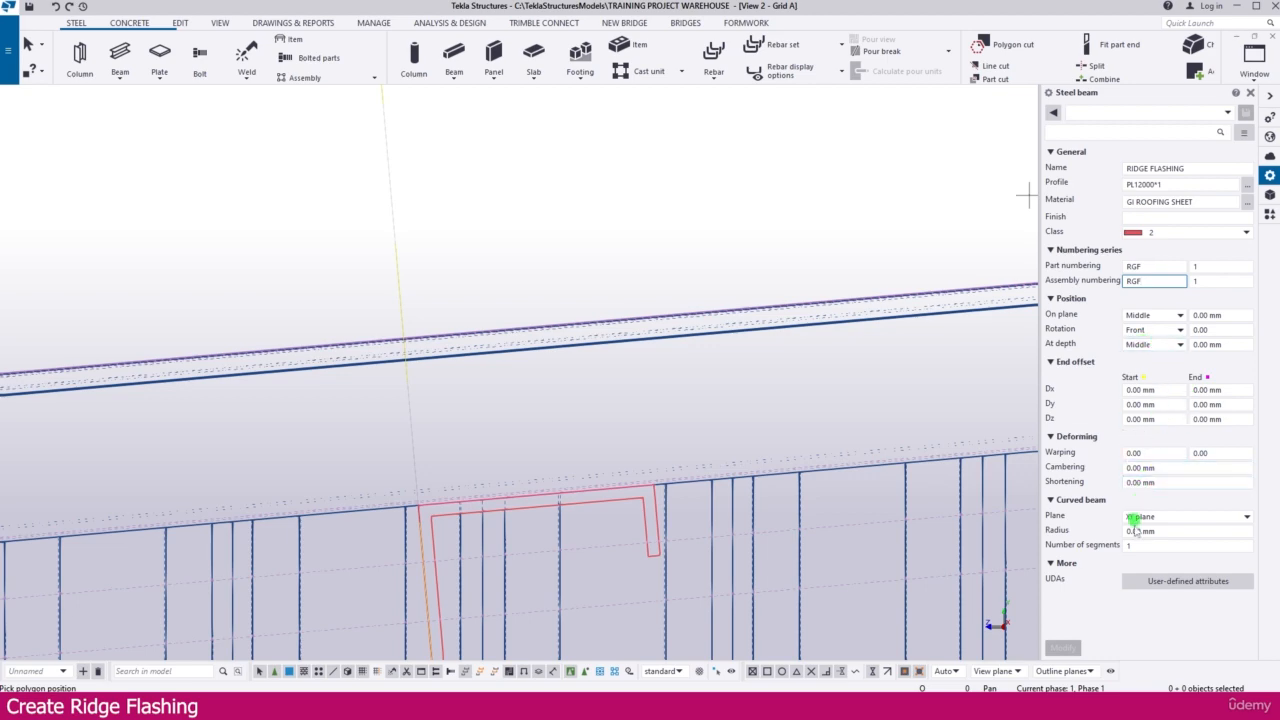
pyautogui.press('Tab')
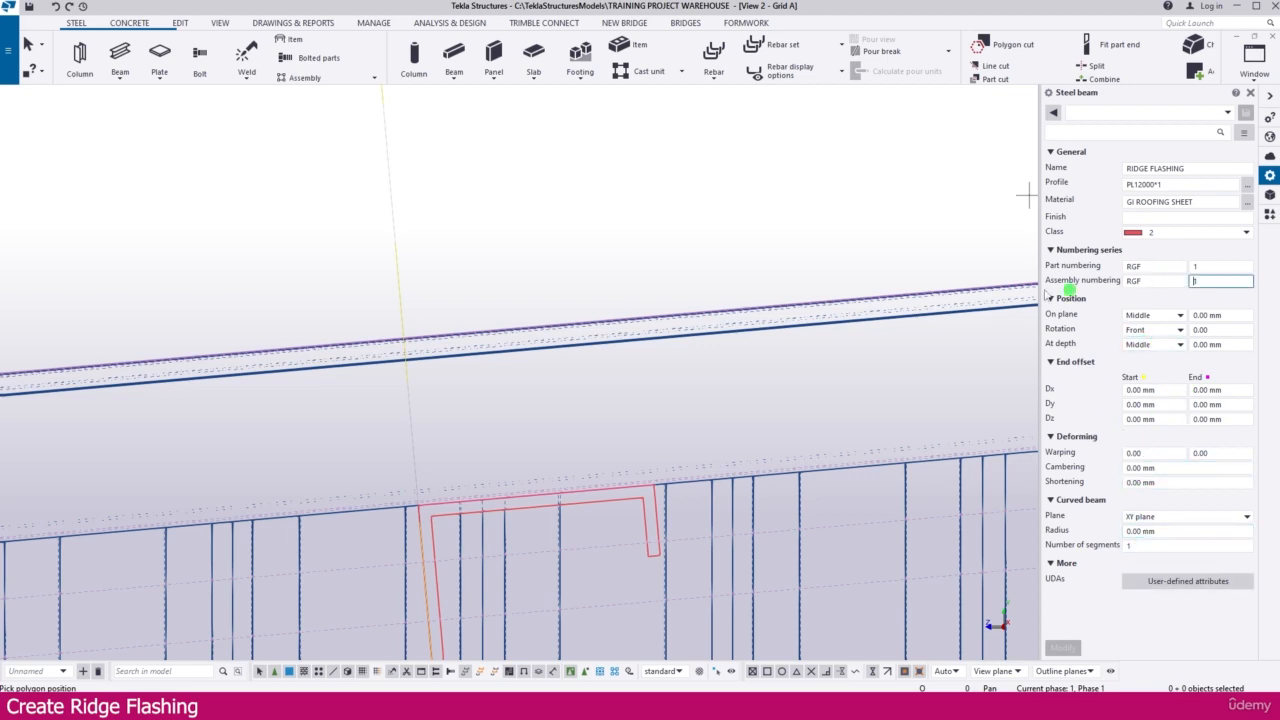
# Start the polybeam where the construction line left of the ridge meets the roof sheet's top, with its second point at the ridge apex
pyautogui.scroll(-4, 417, 369)
pyautogui.scroll(7, 374, 357)
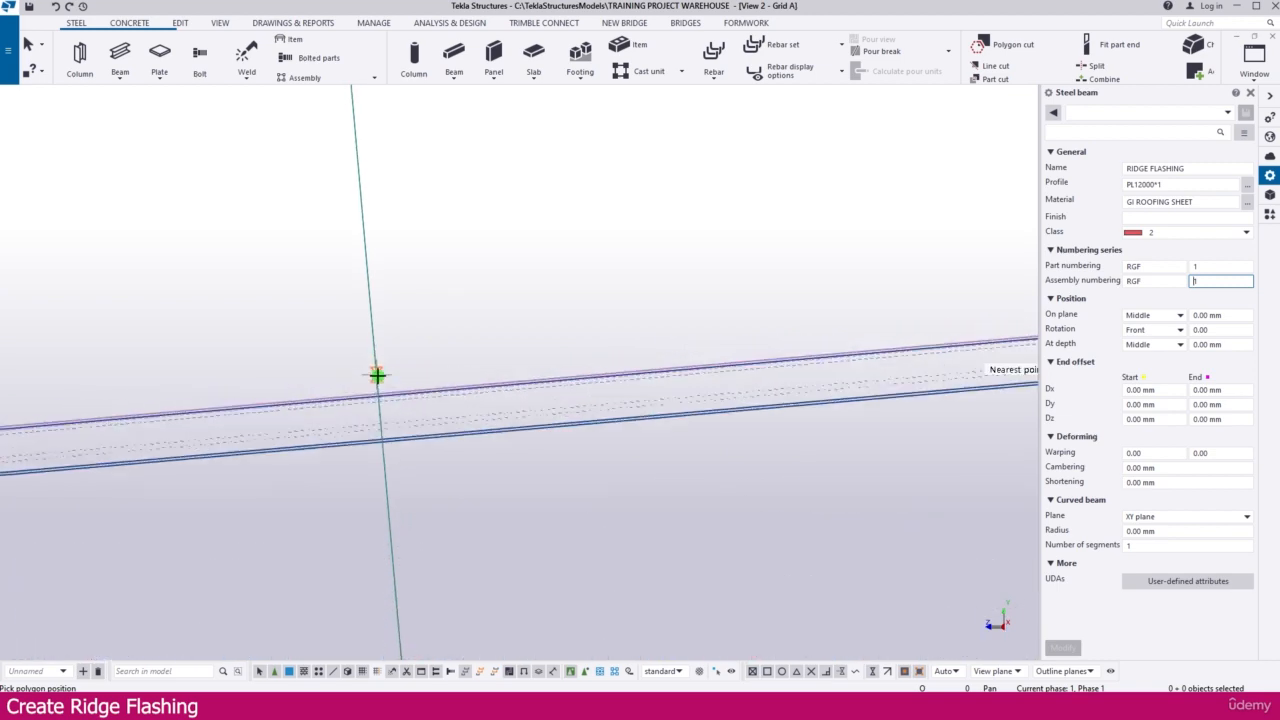
pyautogui.scroll(2, 378, 385)
pyautogui.click(380, 394)
pyautogui.scroll(-4, 357, 391)
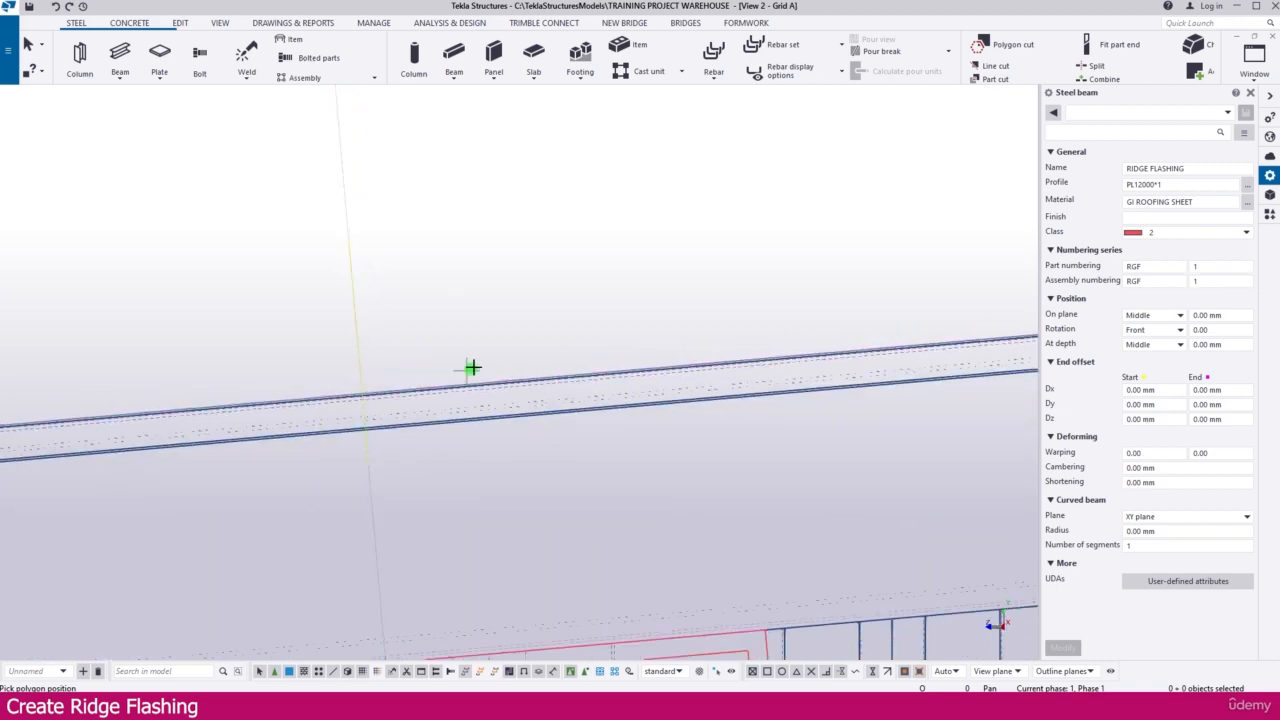
pyautogui.scroll(5, 360, 394)
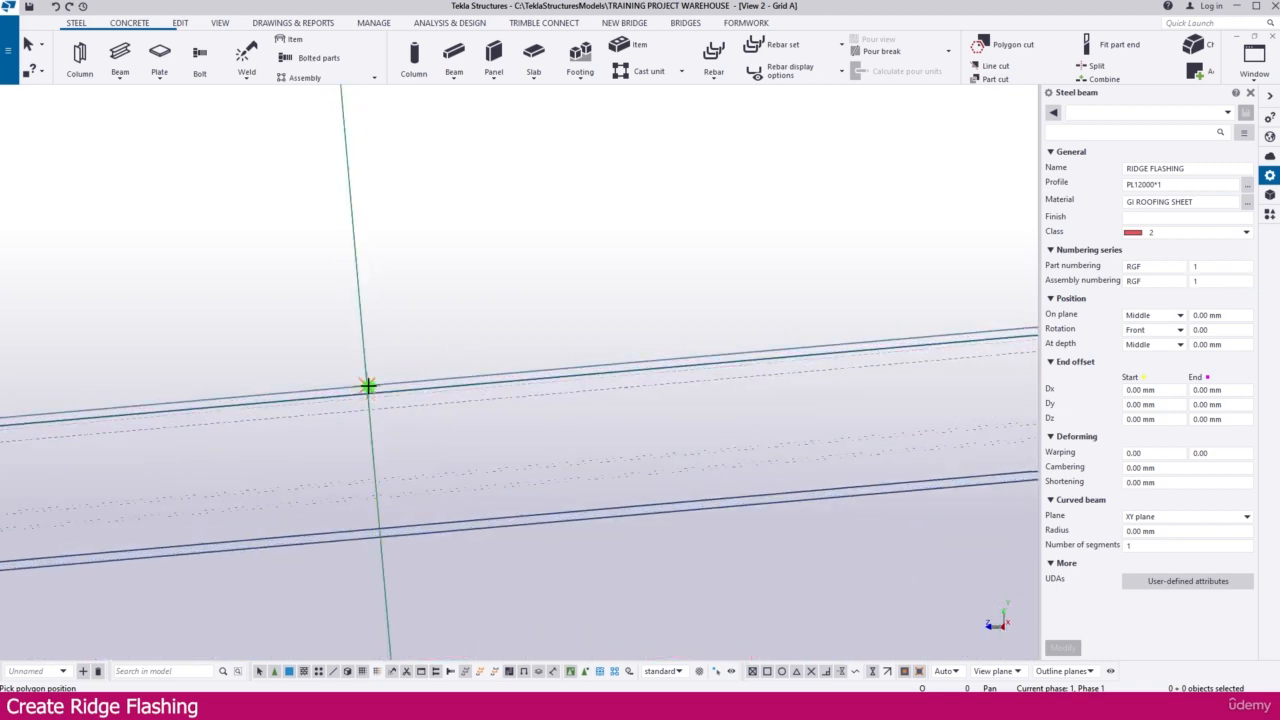
pyautogui.scroll(-3, 375, 435)
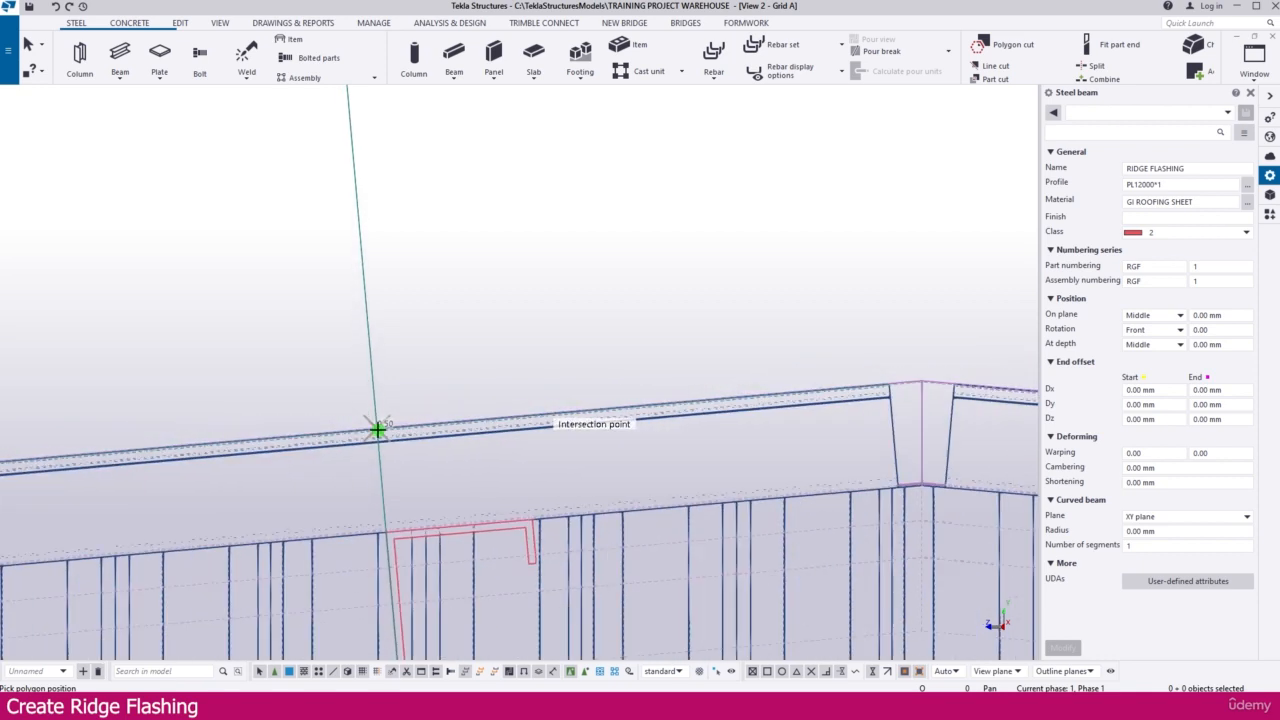
pyautogui.scroll(5, 794, 406)
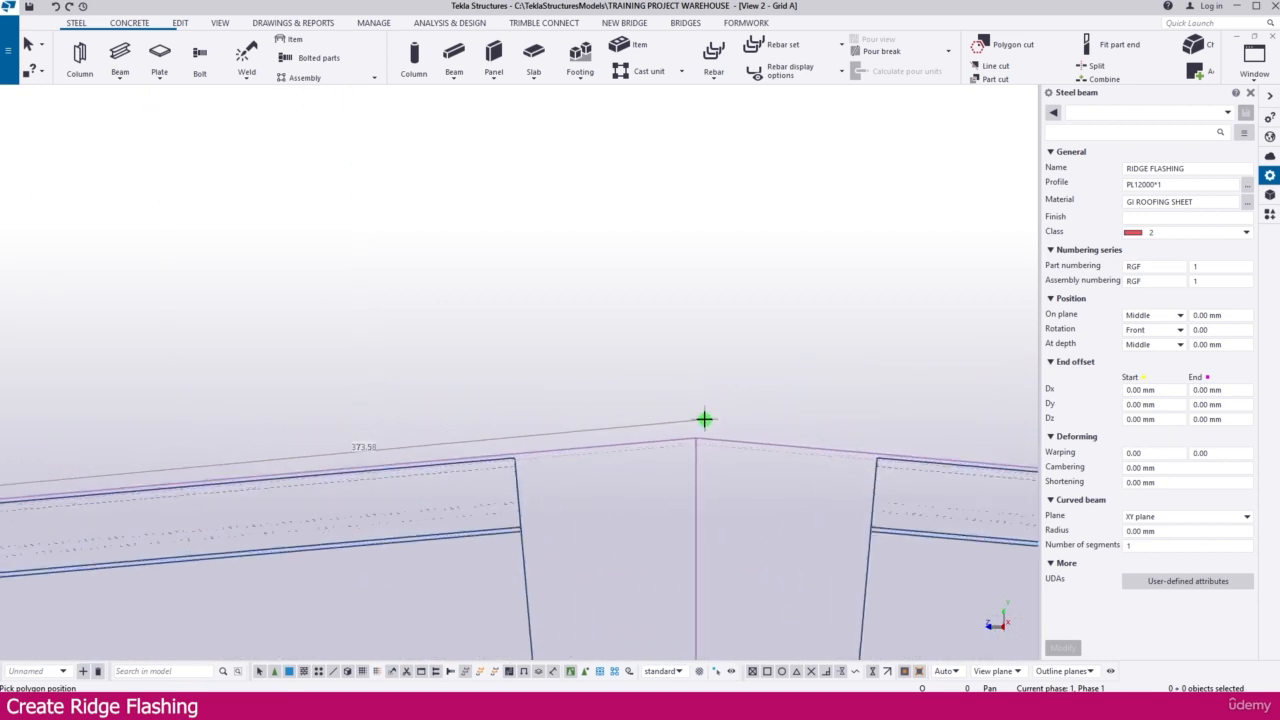
pyautogui.scroll(-2, 563, 337)
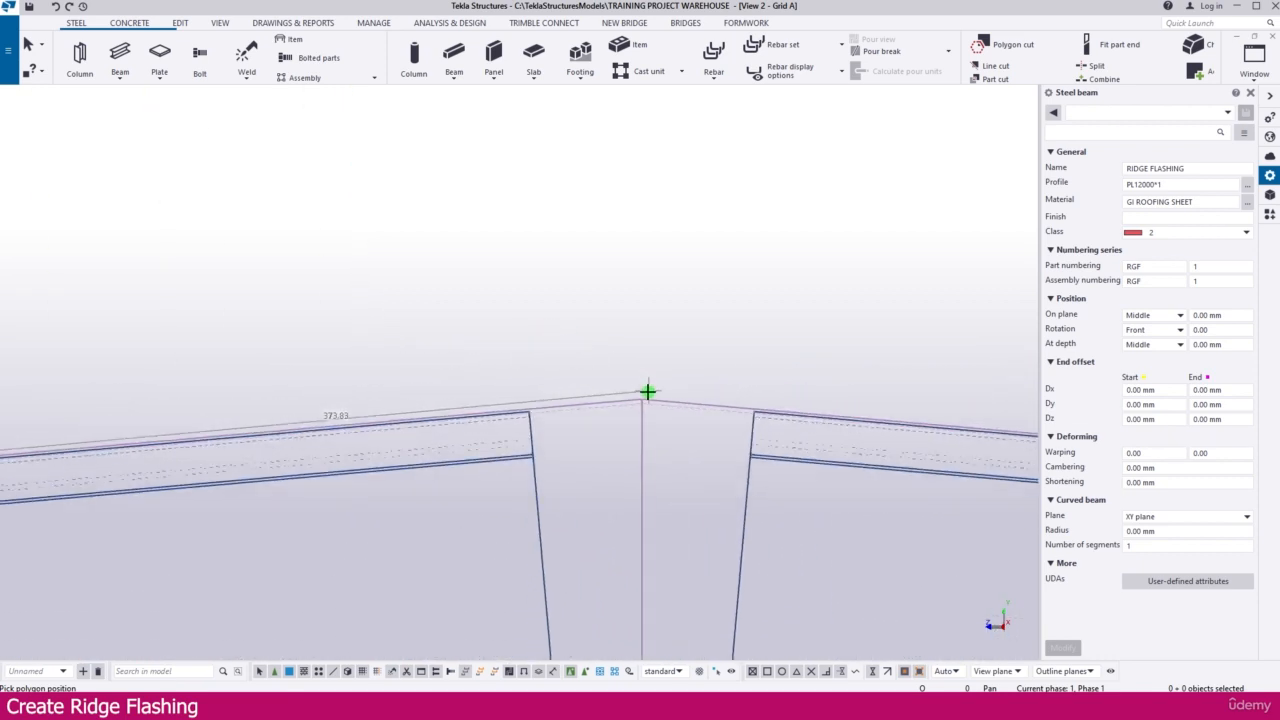
pyautogui.click(647, 392)
pyautogui.scroll(-3, 543, 297)
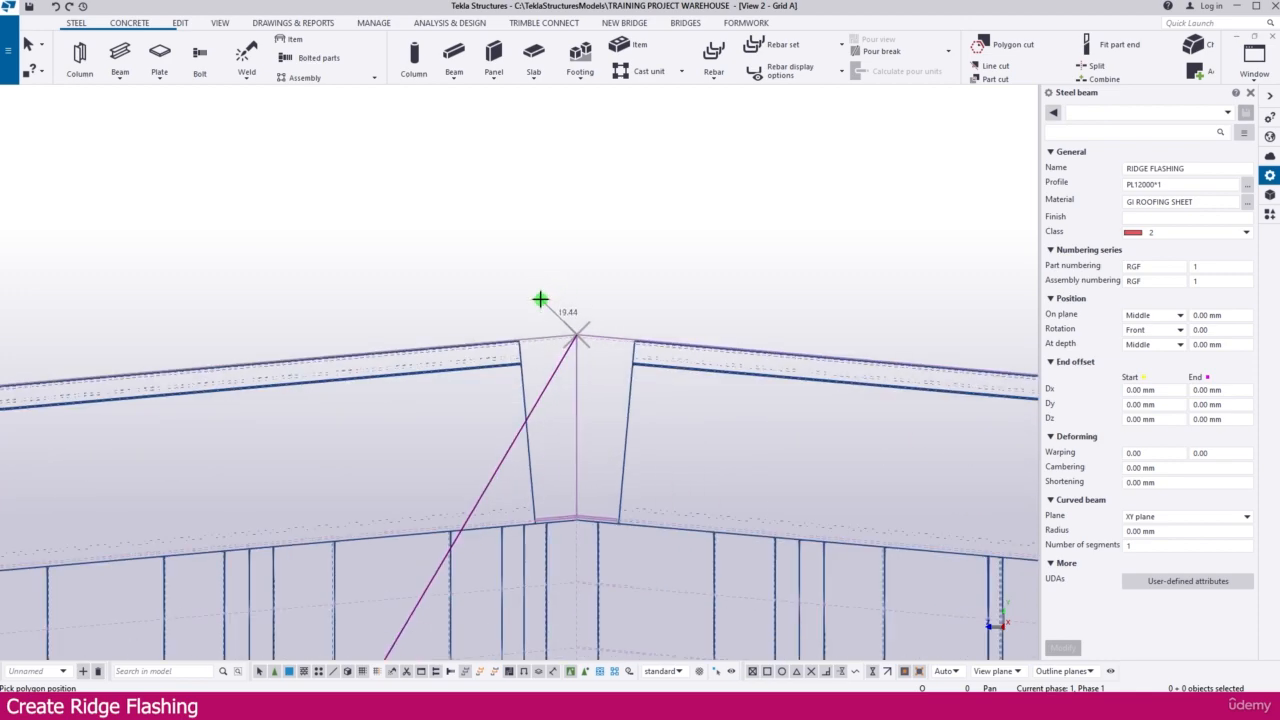
# End the polybeam at the construction line right of the ridge and expand the work area to include the new part
pyautogui.scroll(-3, 540, 299)
pyautogui.scroll(6, 949, 354)
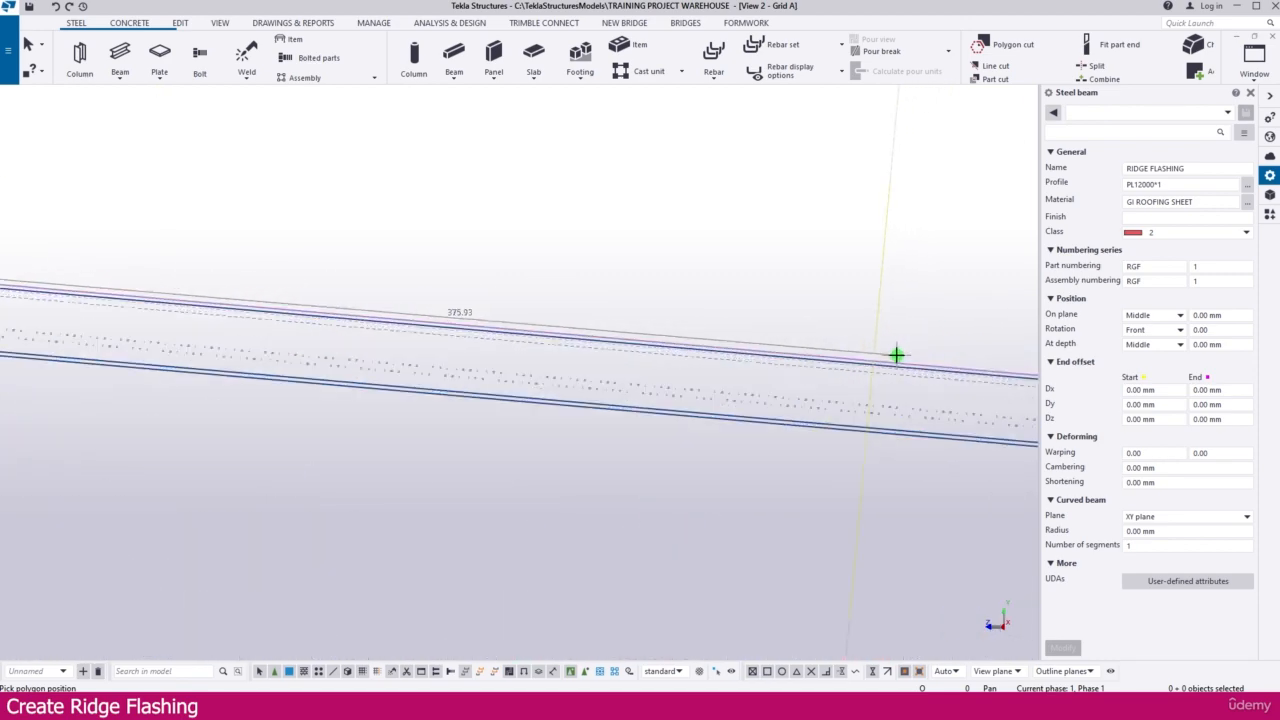
pyautogui.scroll(2, 885, 356)
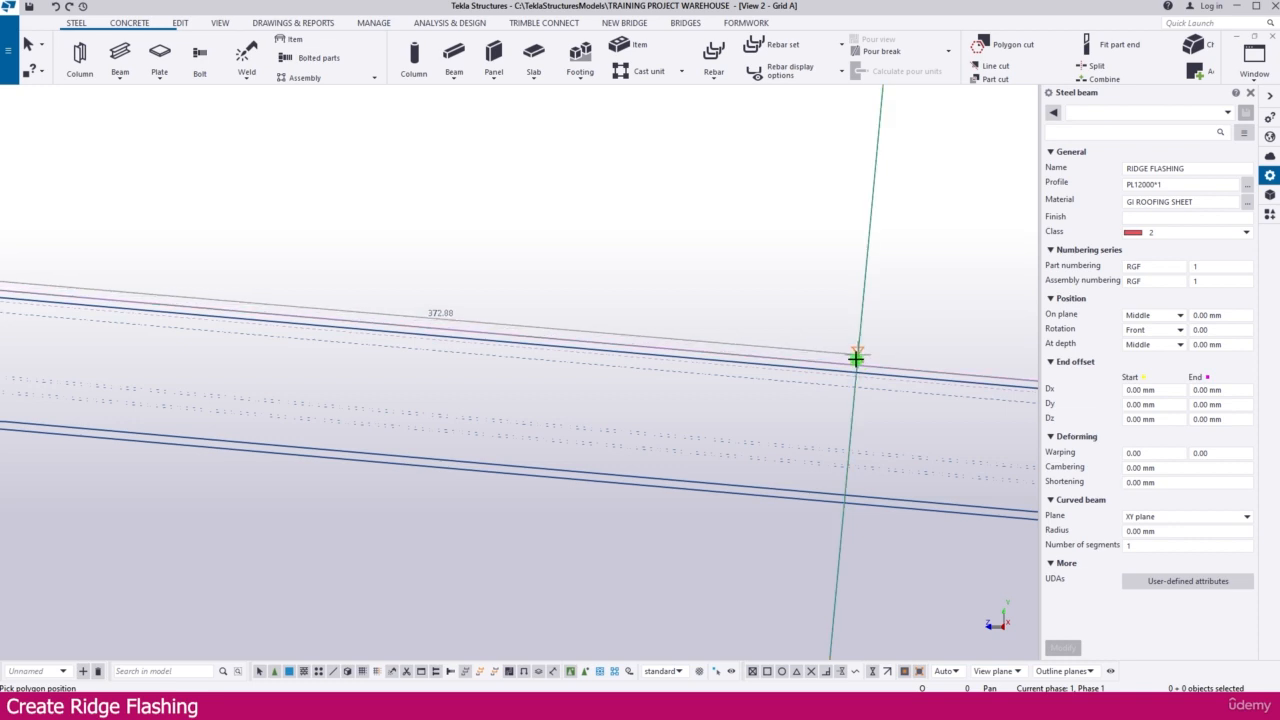
pyautogui.click(855, 363)
pyautogui.scroll(-1, 910, 330)
pyautogui.scroll(-3, 910, 330)
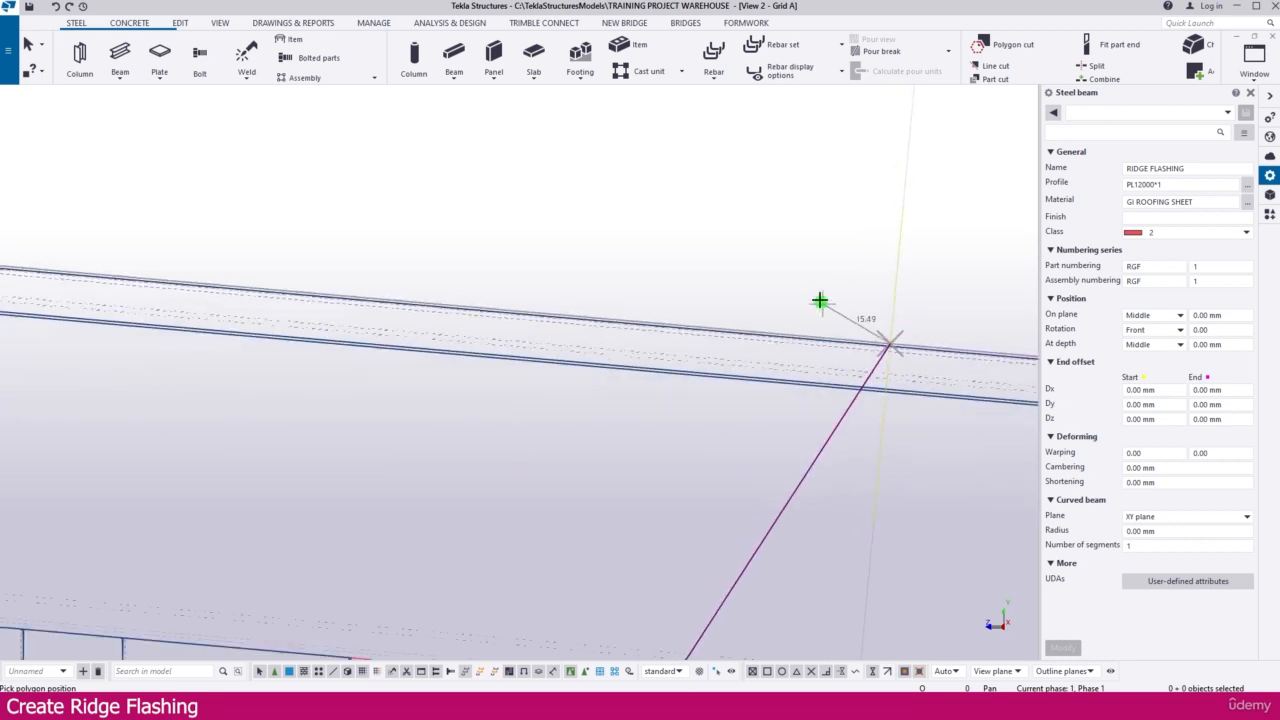
pyautogui.middleClick(820, 298)
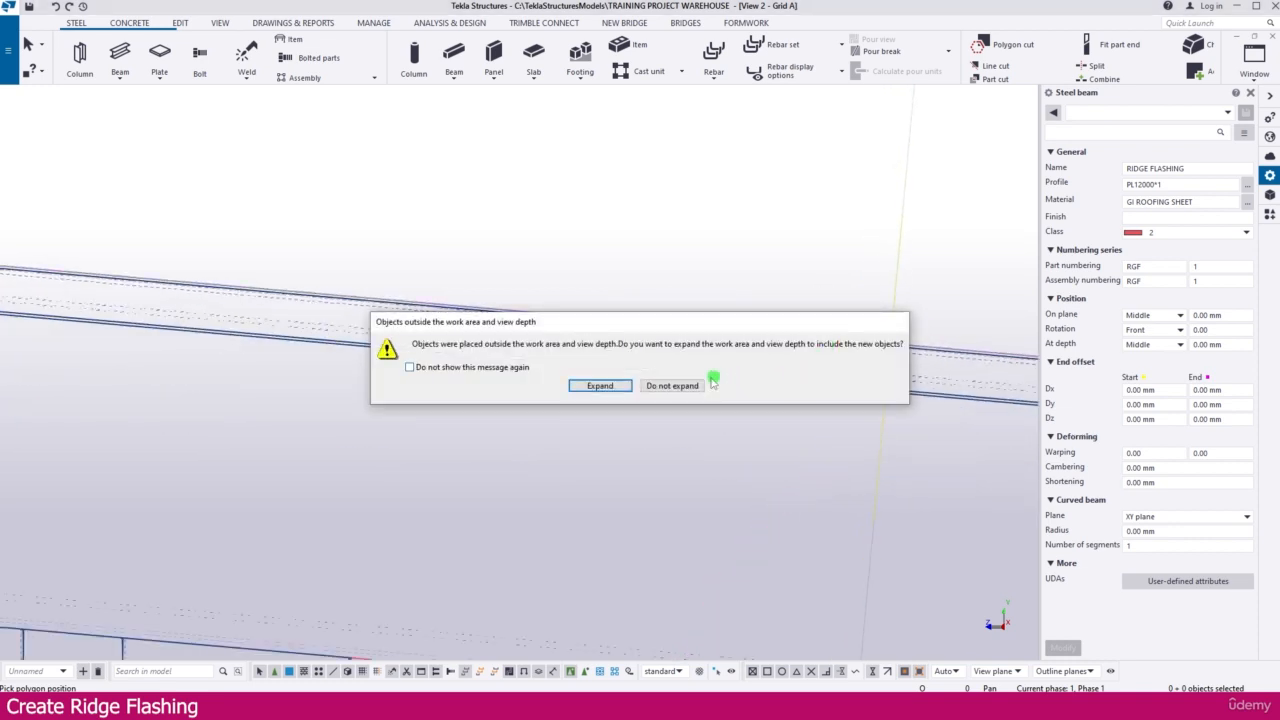
pyautogui.click(600, 385)
# Set the ridge flashing's at-depth position to Front
pyautogui.scroll(3, 285, 245)
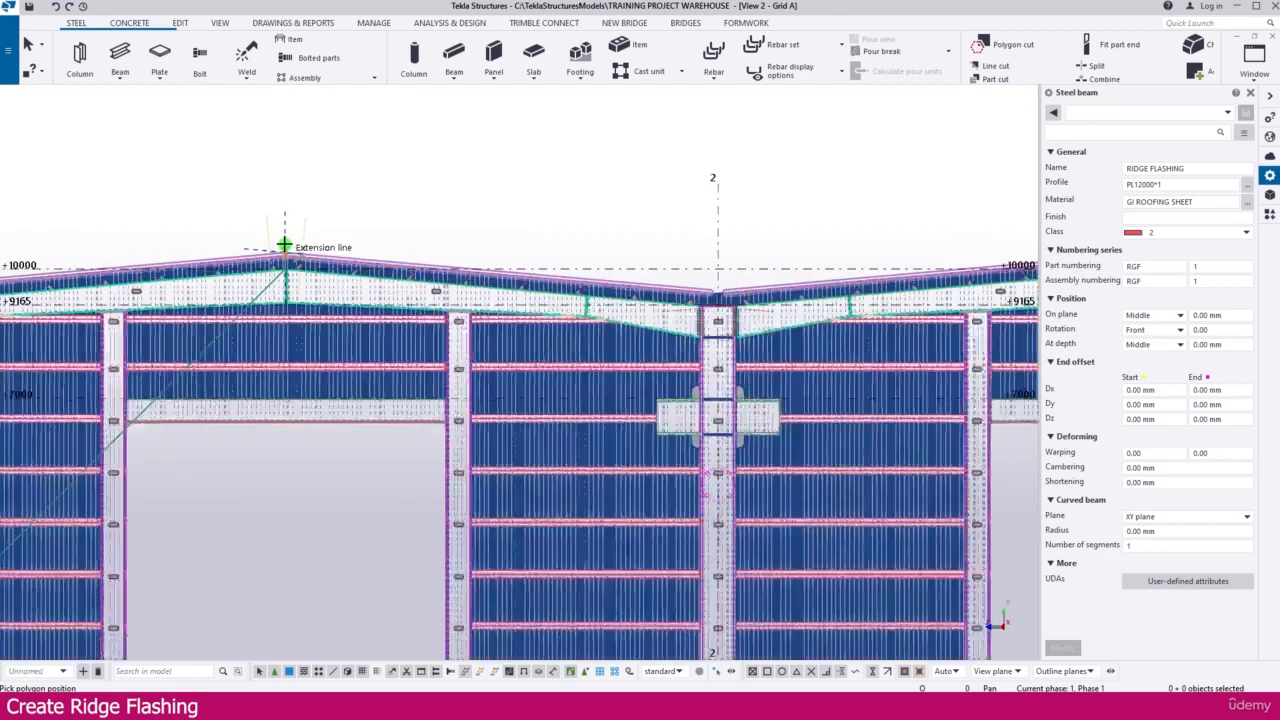
pyautogui.scroll(6, 285, 245)
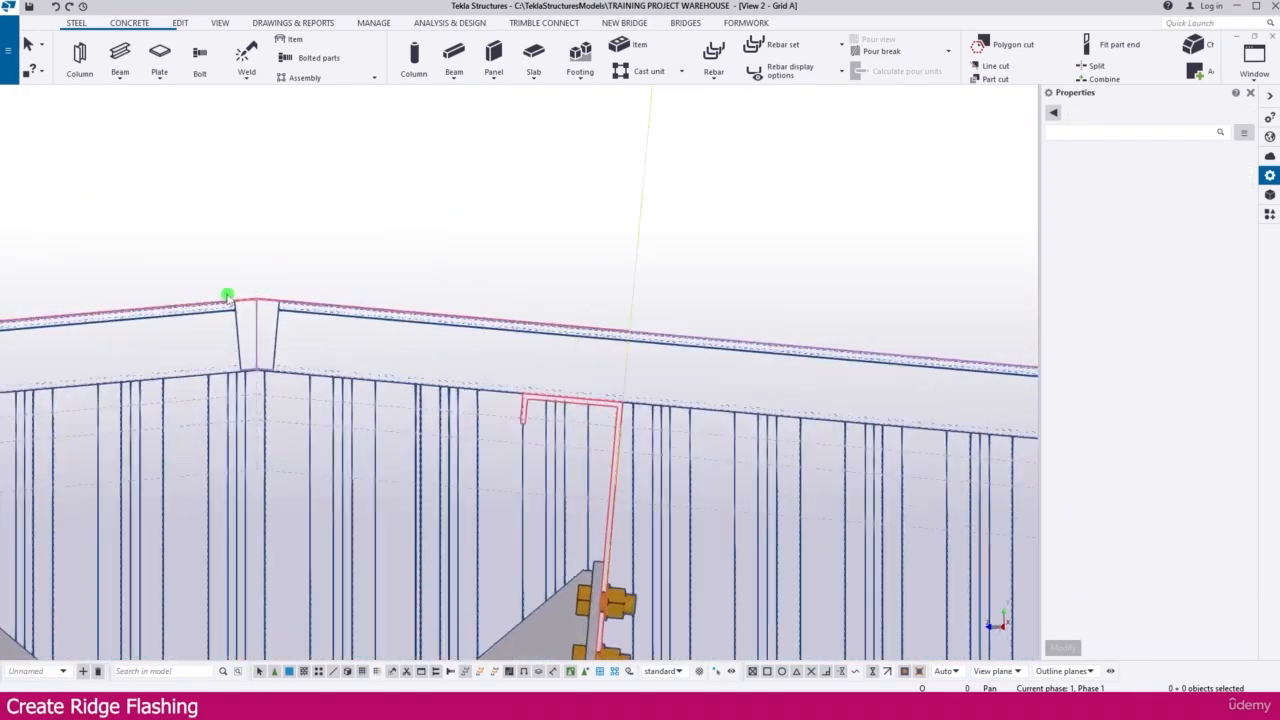
pyautogui.scroll(5, 228, 296)
pyautogui.click(285, 312)
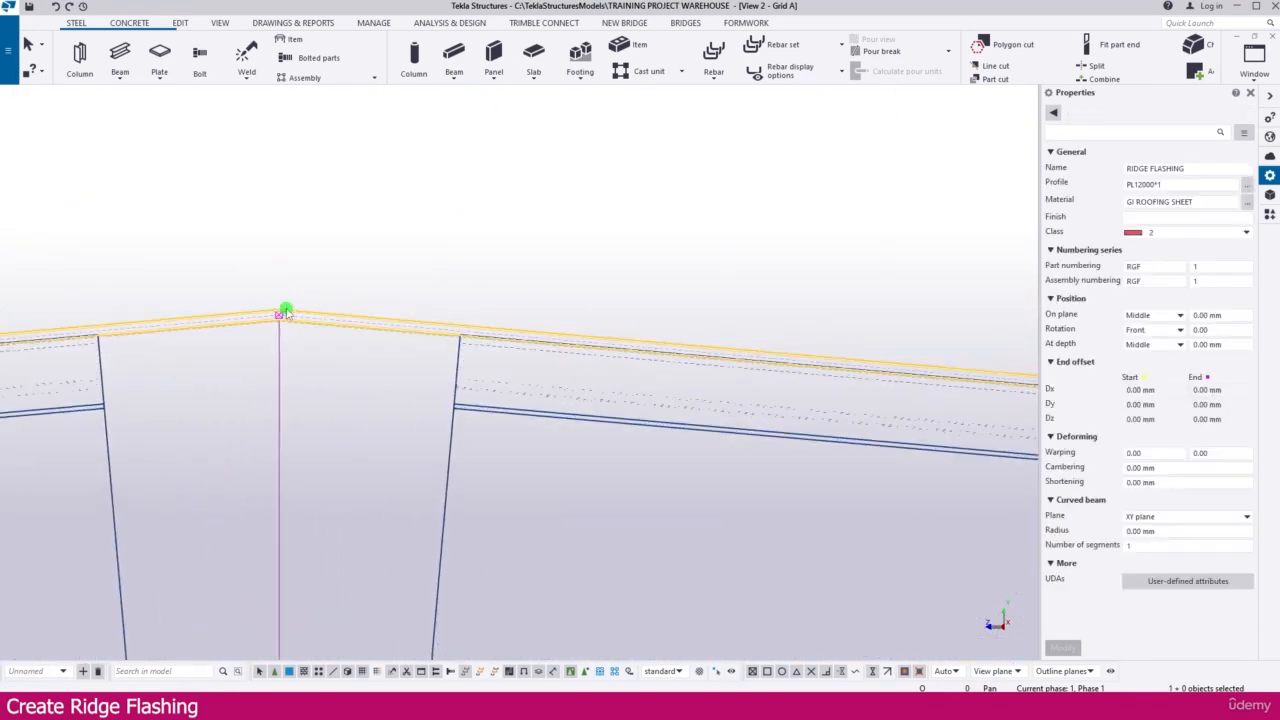
pyautogui.scroll(4, 285, 312)
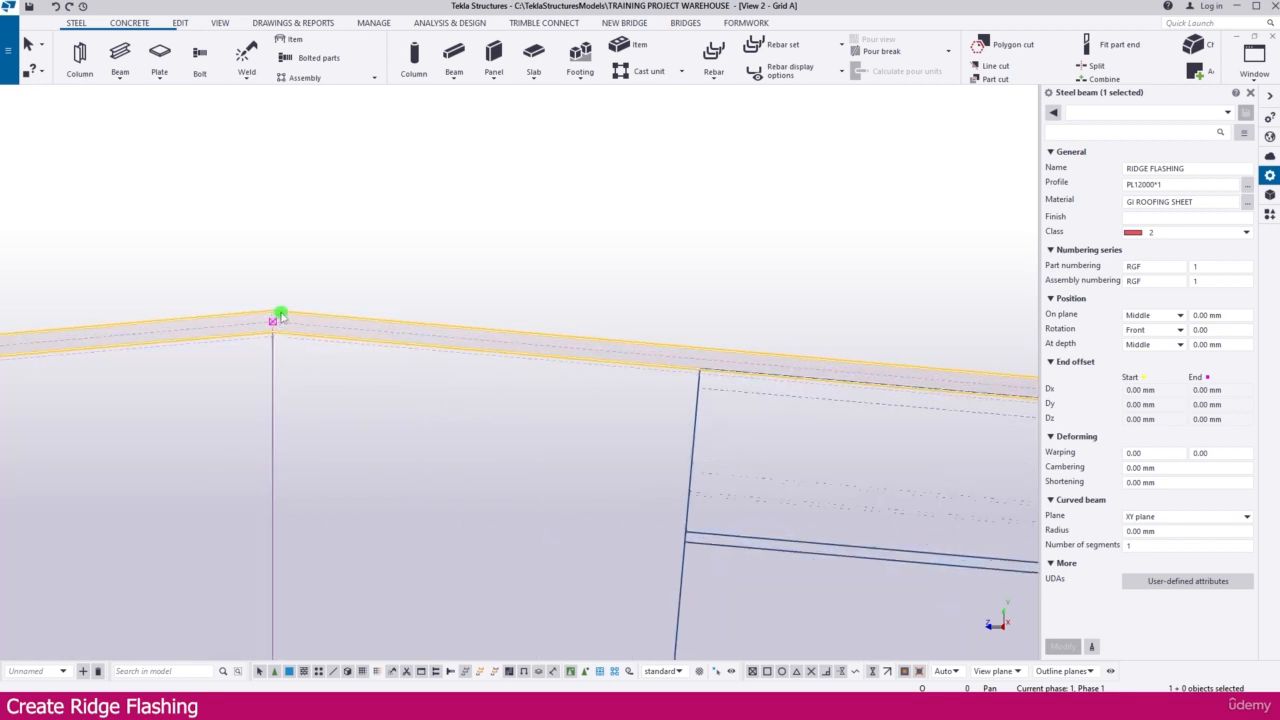
pyautogui.click(1155, 344)
pyautogui.click(1138, 370)
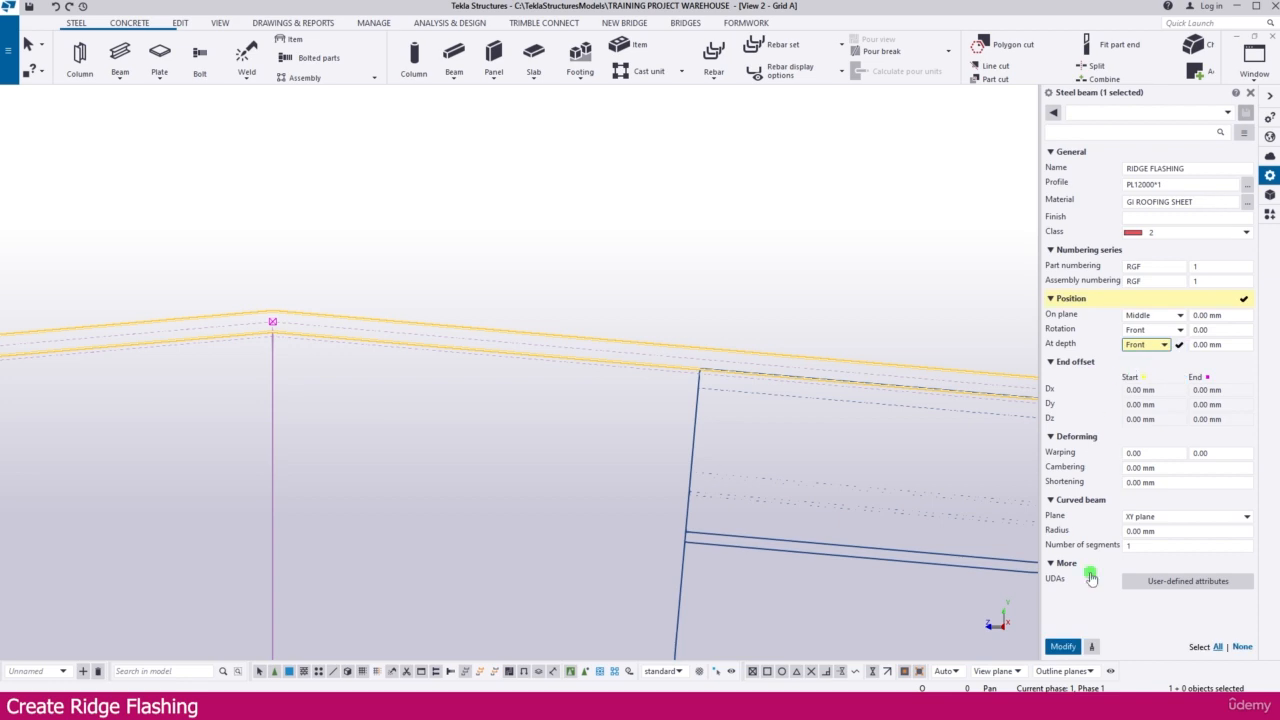
pyautogui.click(1062, 647)
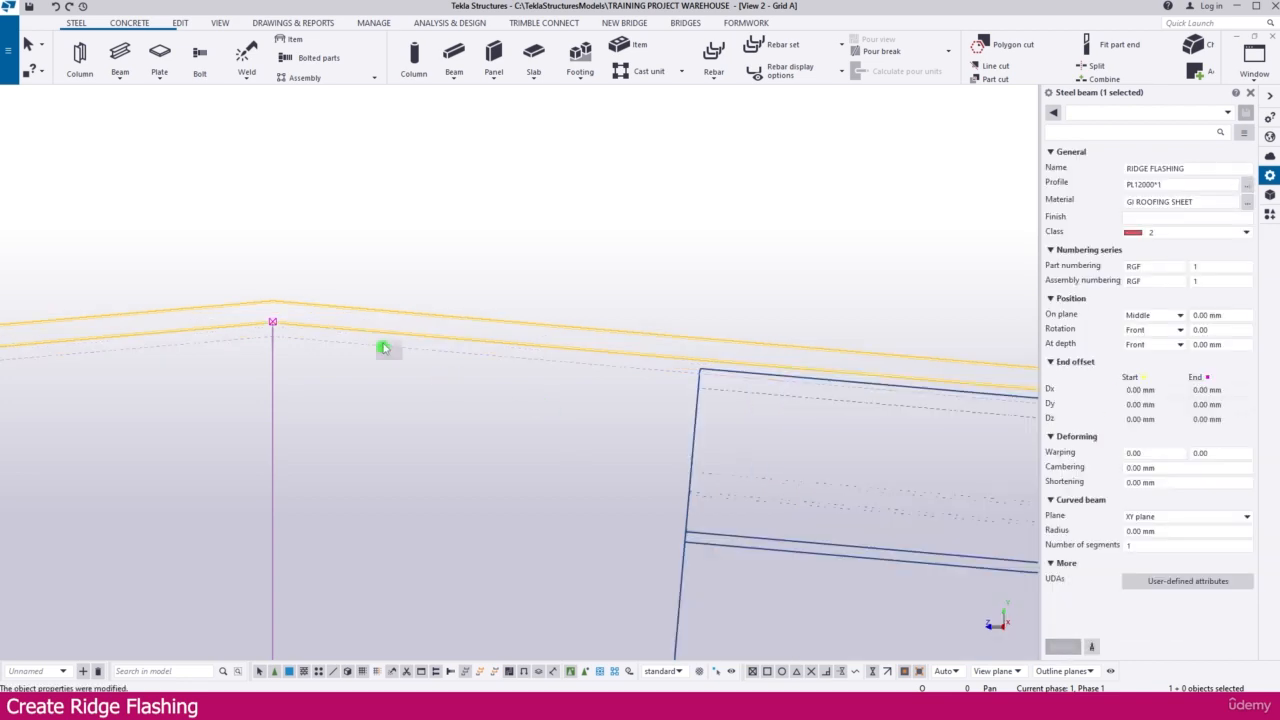
# Switch to the isometric view and examine how the ridge flashing sits along the roof at the gable end
pyautogui.scroll(-10, 345, 318)
pyautogui.hotkey('ctrl', 'Tab')
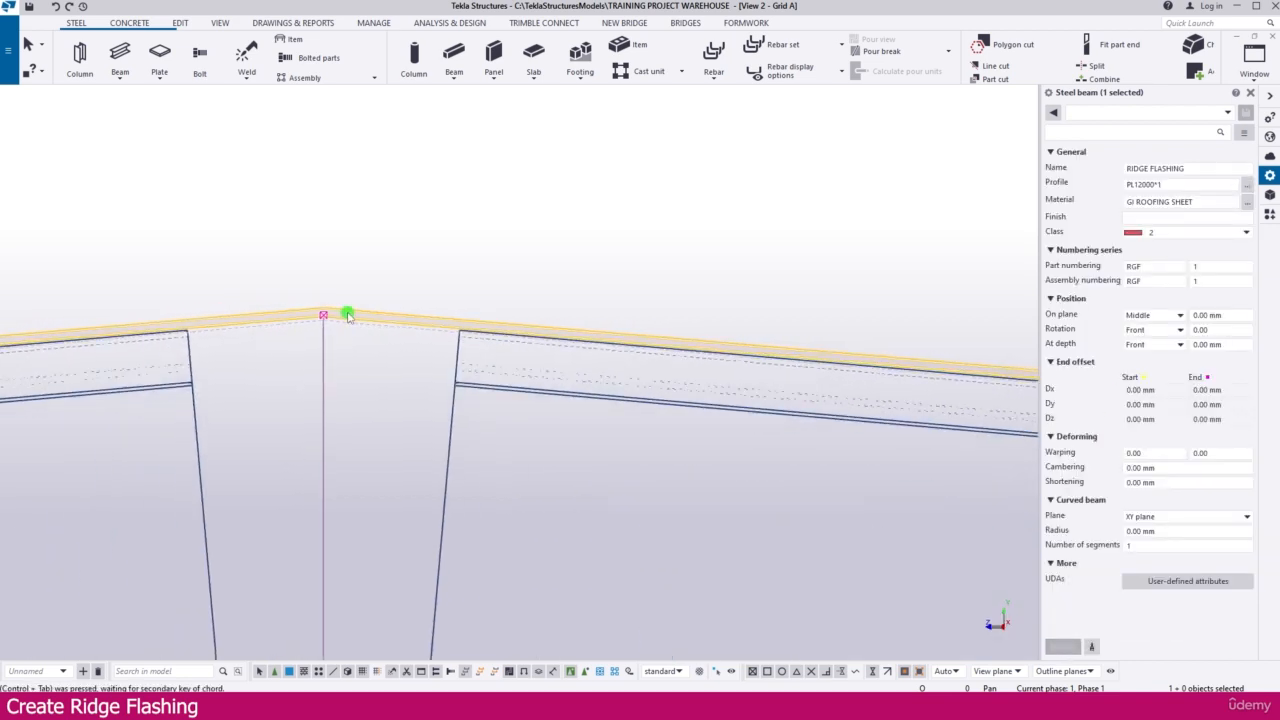
pyautogui.click(377, 283)
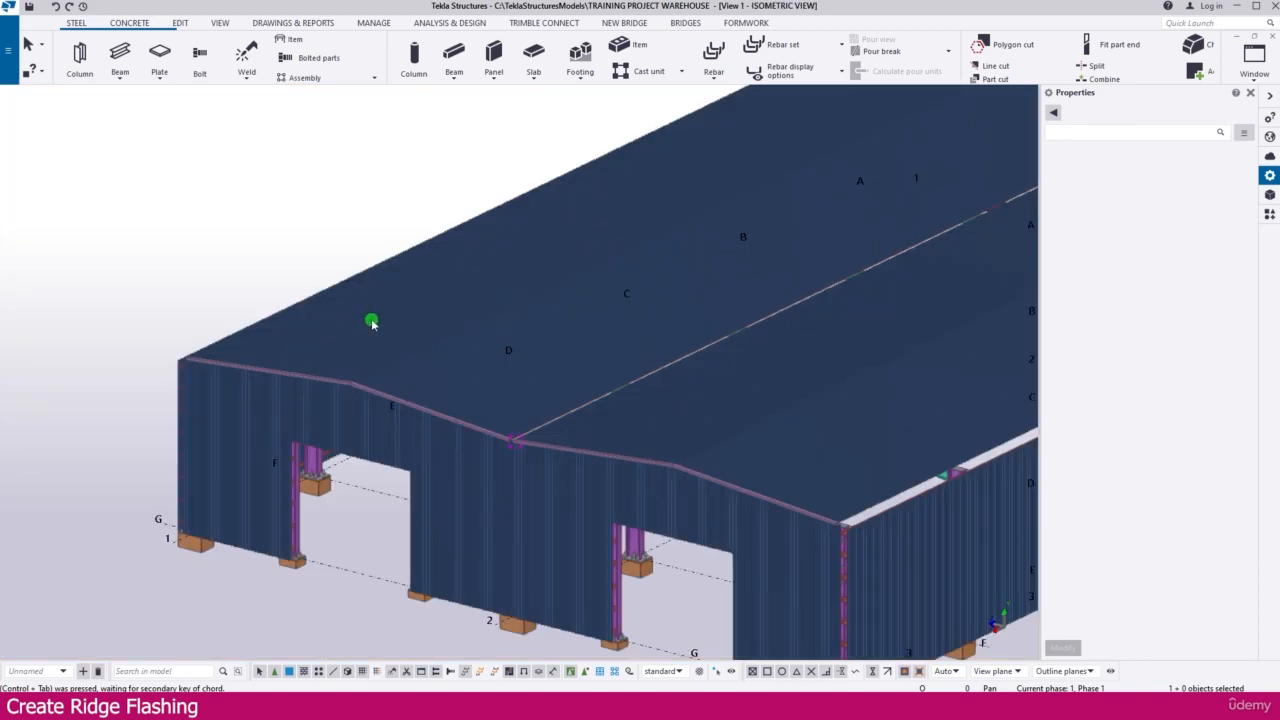
pyautogui.scroll(5, 534, 409)
pyautogui.moveTo(648, 389); pyautogui.dragTo(343, 457, button='middle')
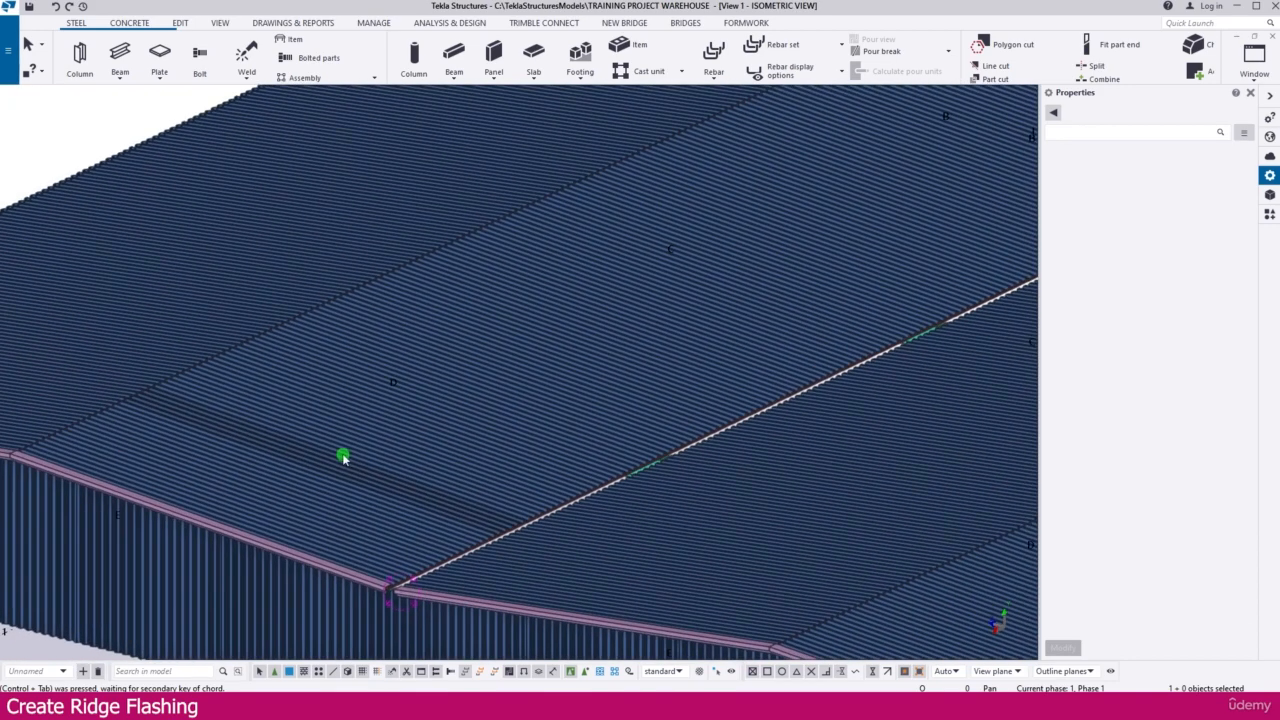
pyautogui.scroll(-12, 339, 455)
pyautogui.scroll(7, 642, 229)
pyautogui.scroll(-10, 440, 302)
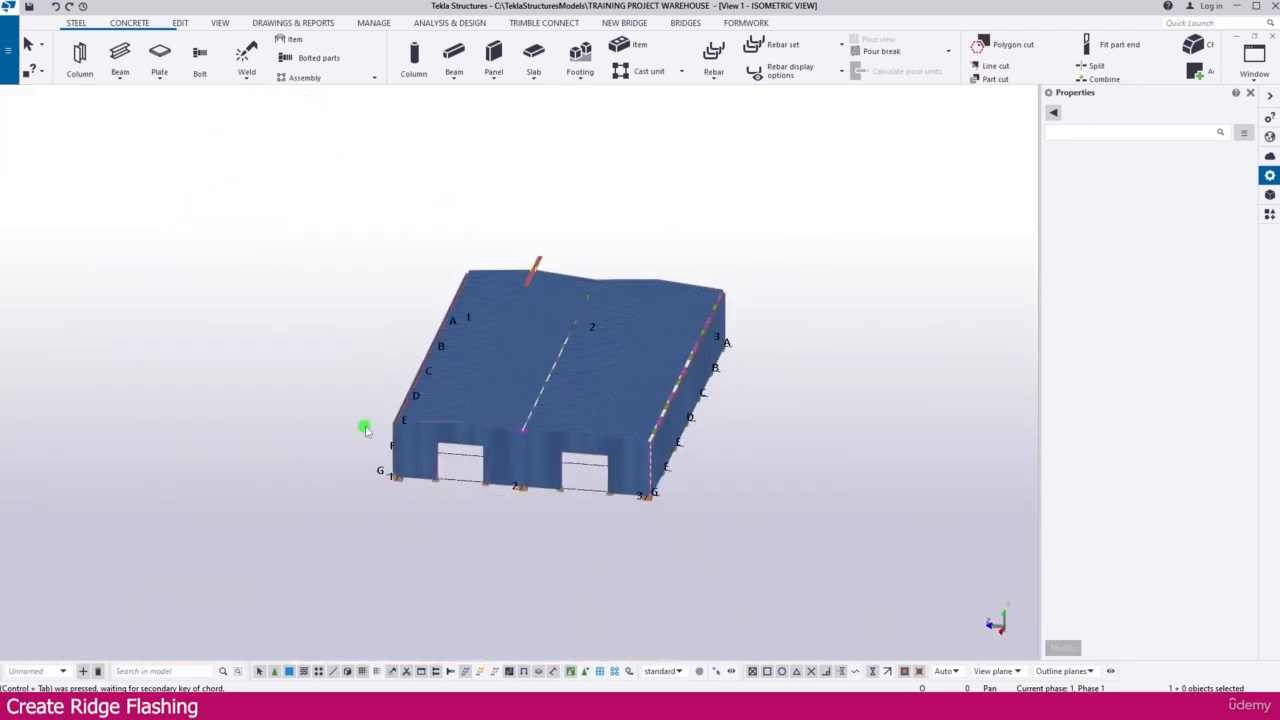
pyautogui.keyDown('ctrl'); pyautogui.moveTo(365, 430); pyautogui.dragTo(509, 455, button='middle'); pyautogui.keyUp('ctrl')
pyautogui.scroll(6, 121, 485)
pyautogui.scroll(8, 213, 515)
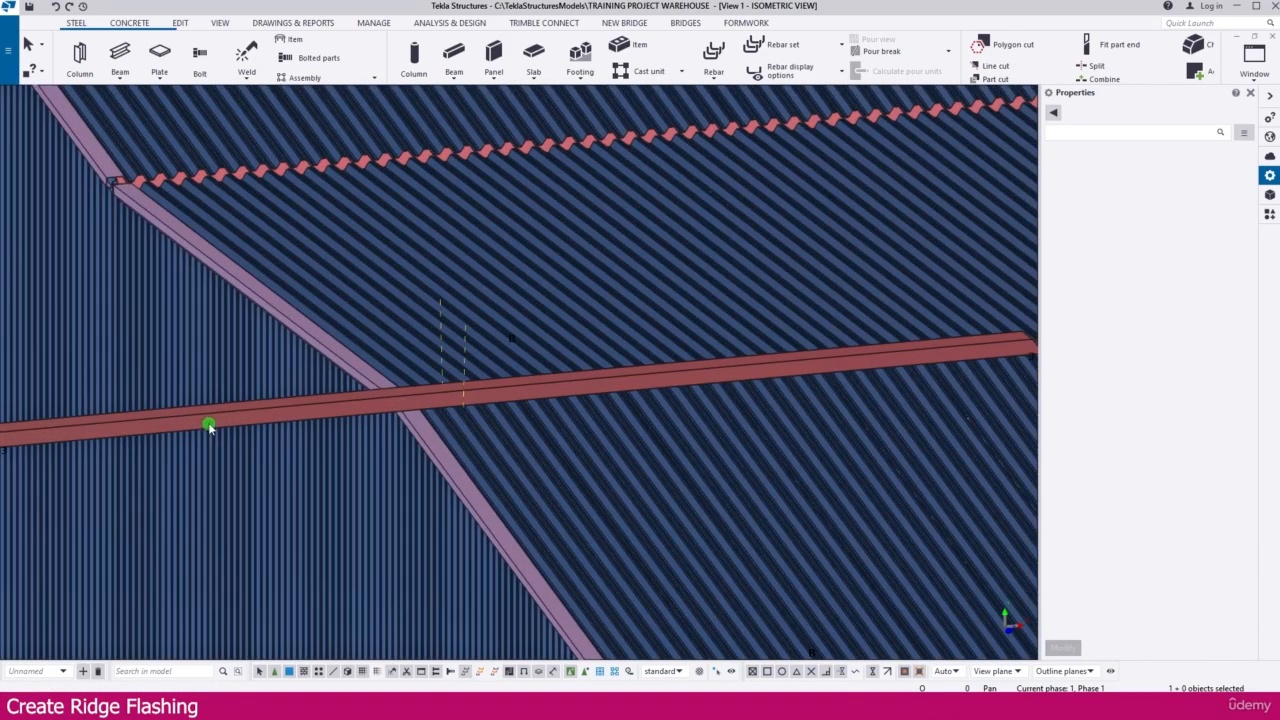
# Set the ridge flashing's on-plane position to Right
pyautogui.click(215, 418)
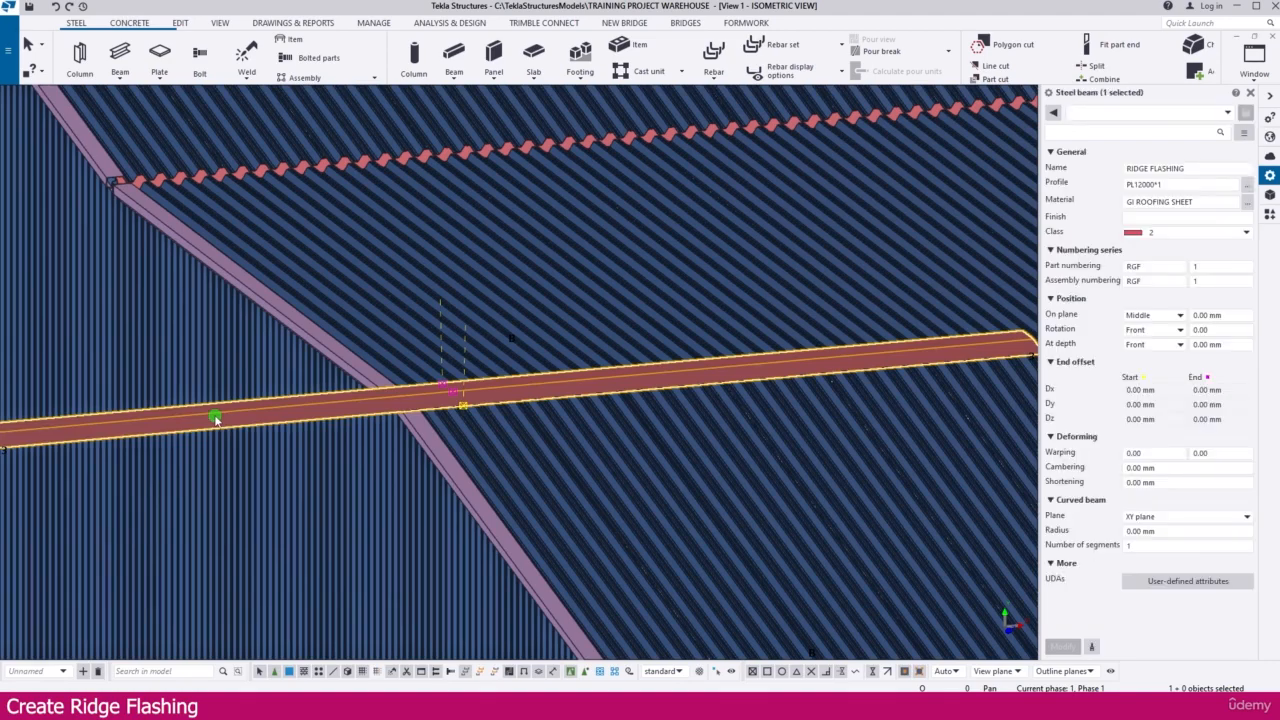
pyautogui.scroll(-3, 215, 418)
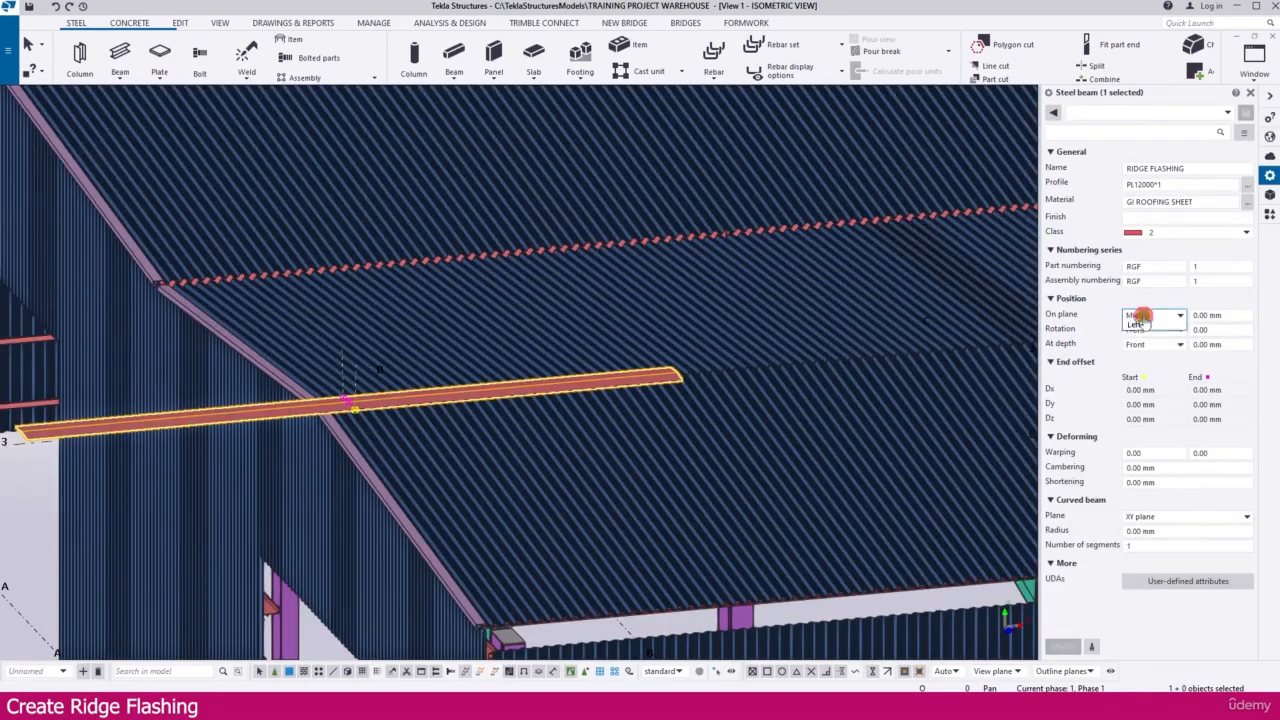
pyautogui.click(1140, 315)
pyautogui.click(1136, 345)
pyautogui.click(1083, 648)
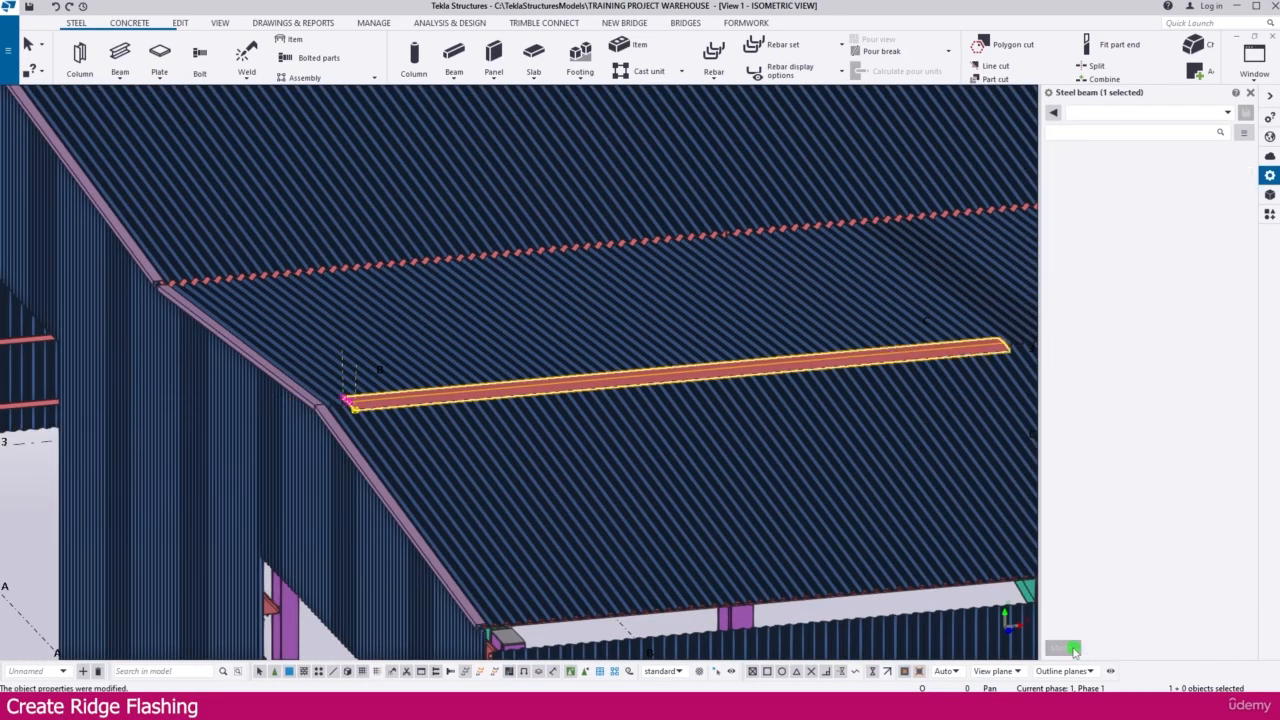
# Move the ridge flashing from the ridge corner at its gable end to the end point of the gable flashing's ridge corner
pyautogui.scroll(5, 345, 400)
pyautogui.scroll(5, 345, 400)
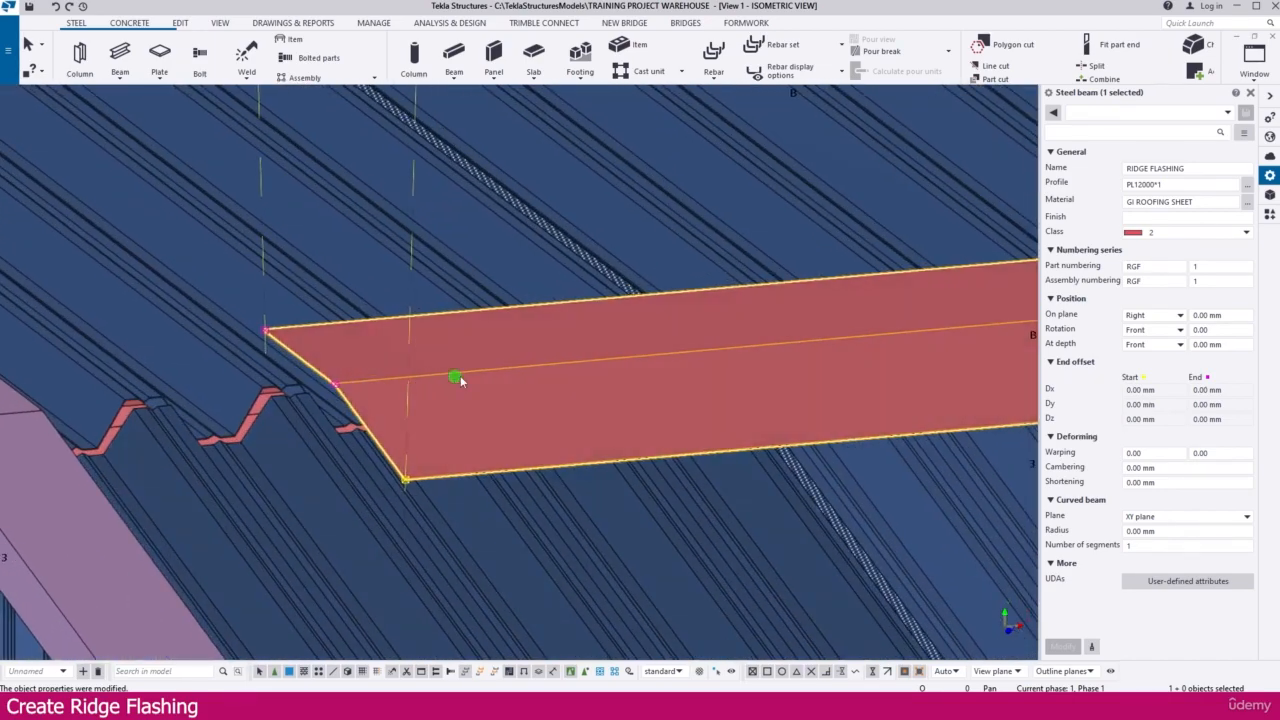
pyautogui.moveTo(460, 380); pyautogui.dragTo(488, 376, button='middle')
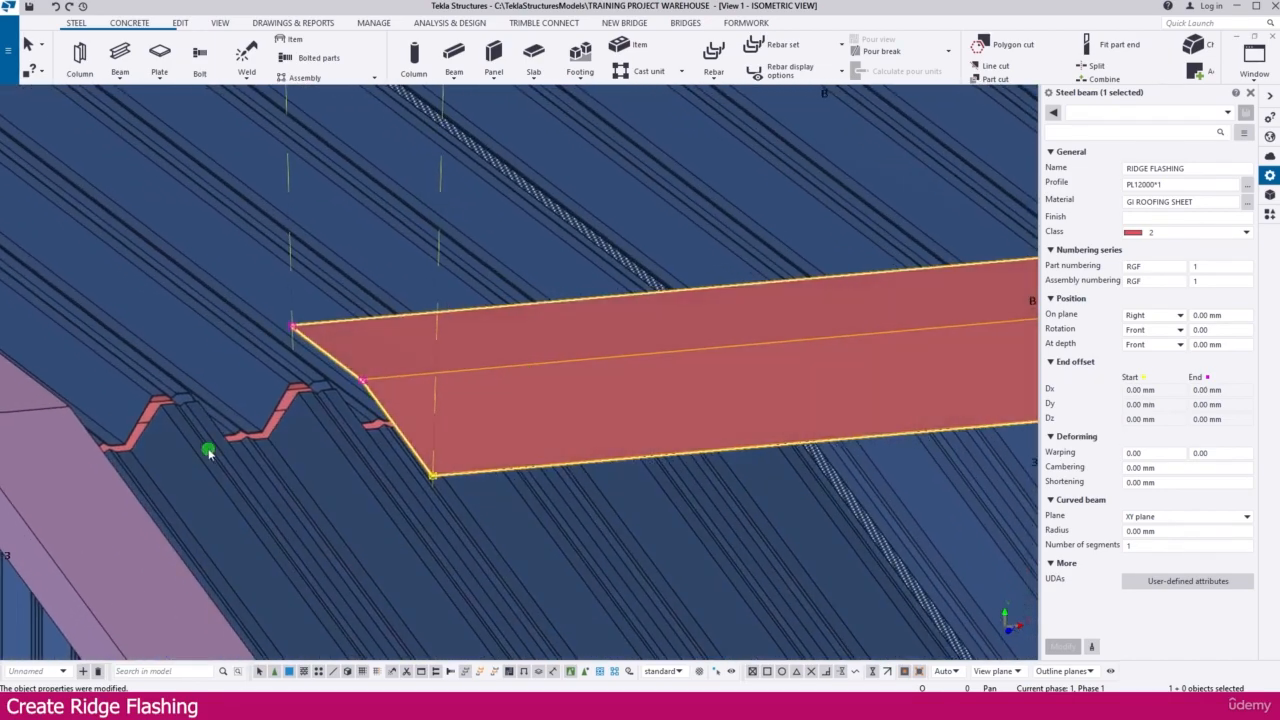
pyautogui.moveTo(348, 423); pyautogui.dragTo(451, 403, button='middle')
pyautogui.scroll(4, 466, 364)
pyautogui.scroll(3, 443, 364)
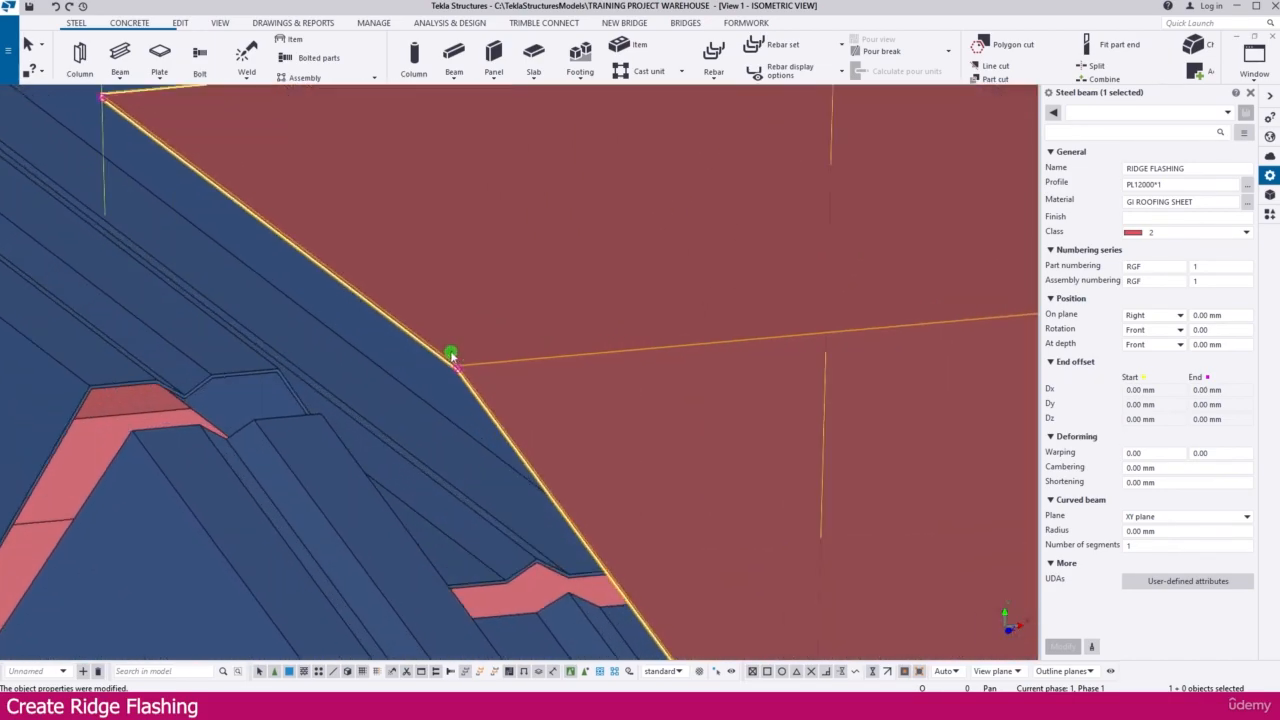
pyautogui.rightClick(463, 361)
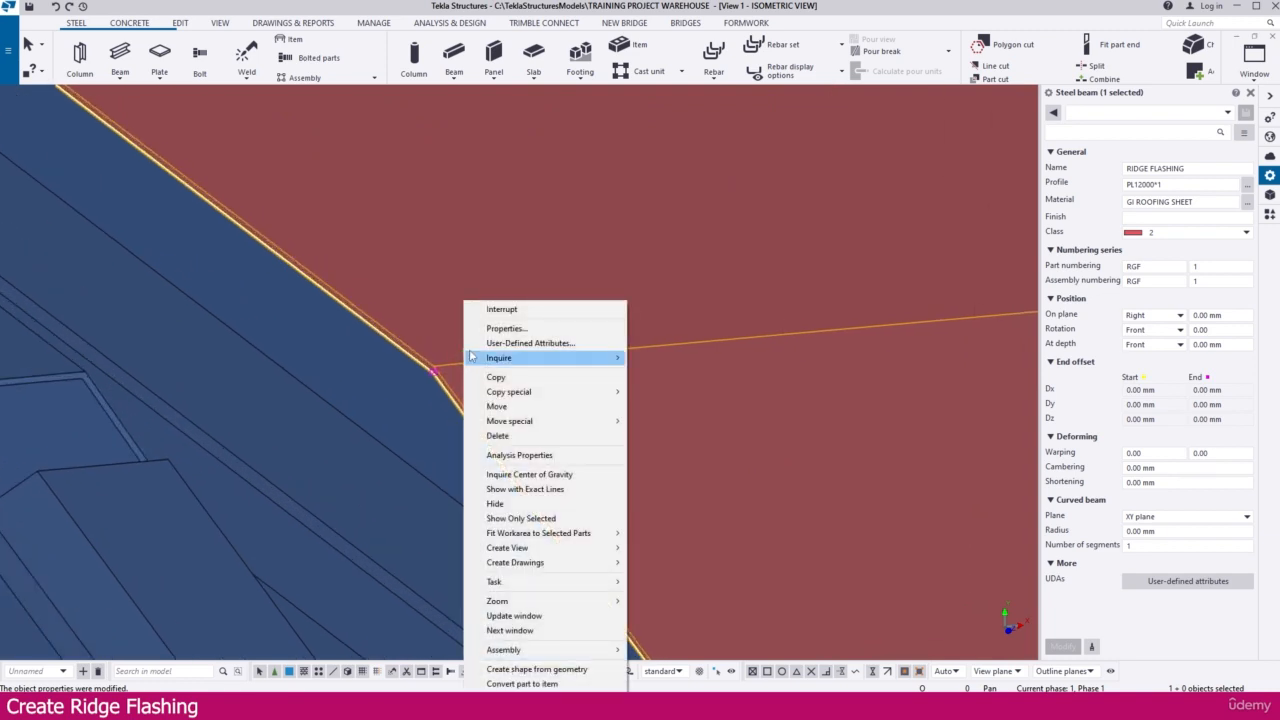
pyautogui.click(500, 407)
pyautogui.scroll(2, 430, 378)
pyautogui.scroll(2, 438, 377)
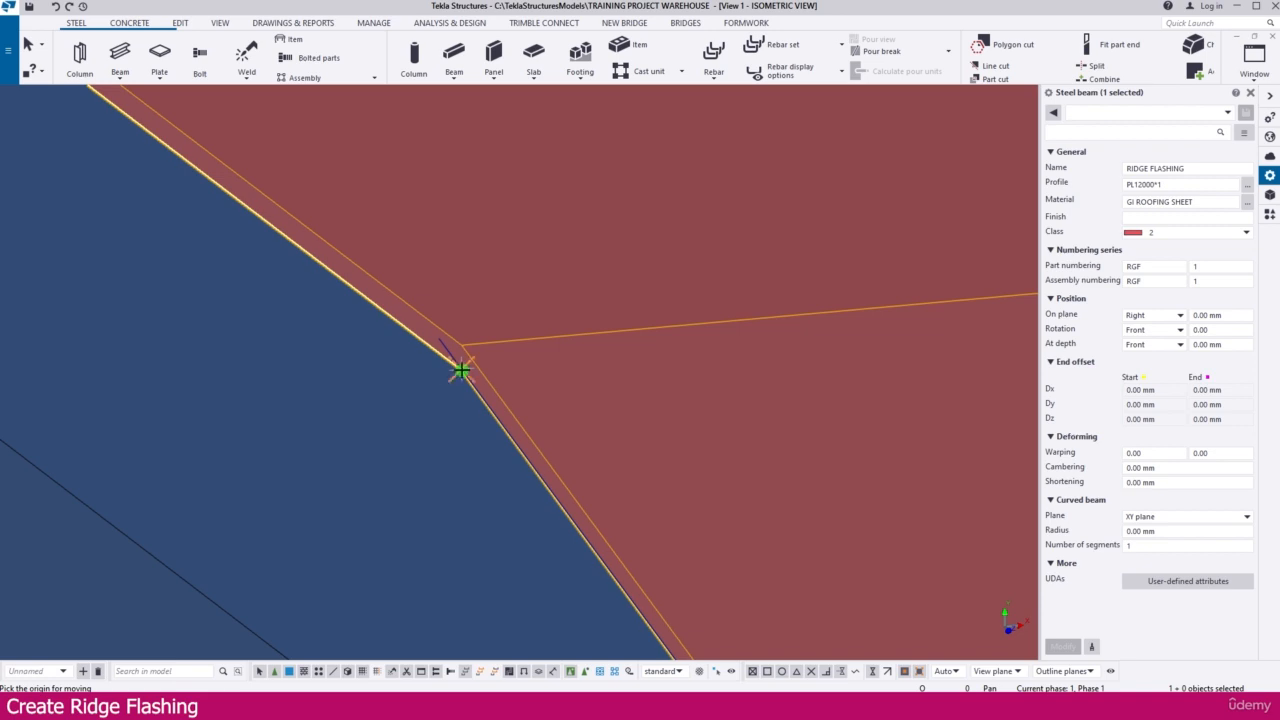
pyautogui.scroll(3, 460, 370)
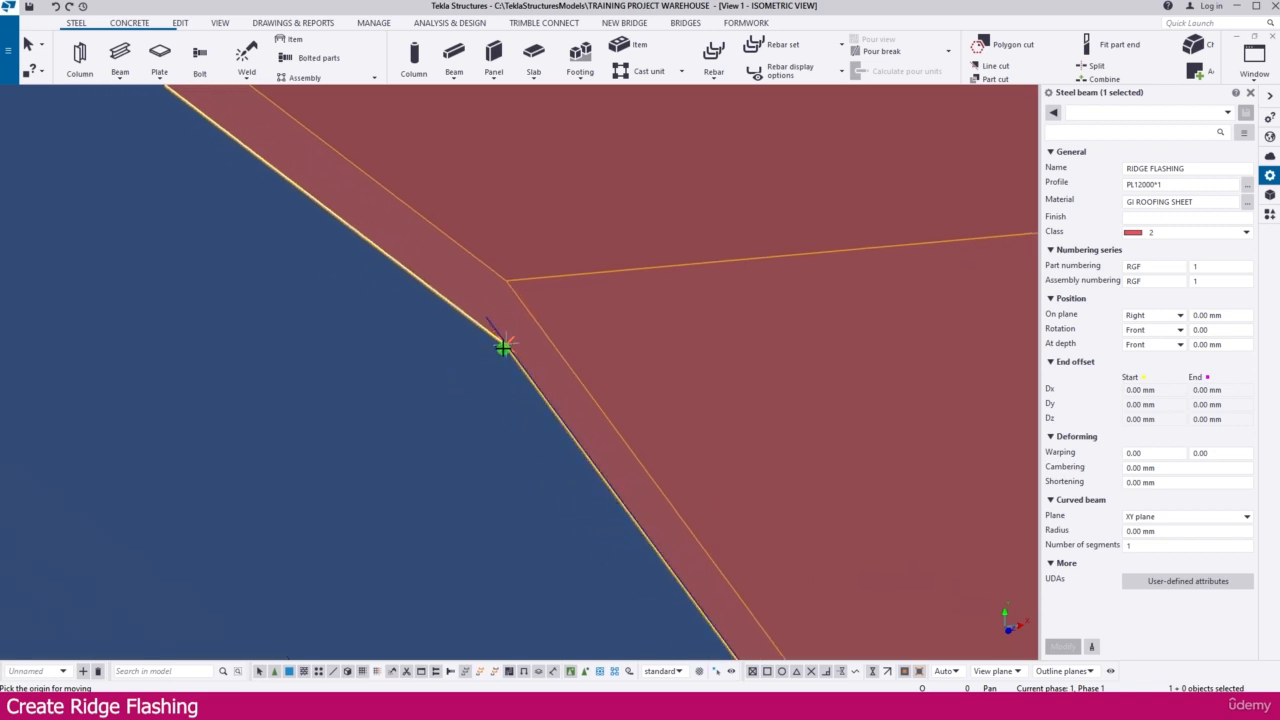
pyautogui.scroll(-1, 507, 347)
pyautogui.scroll(-1, 508, 348)
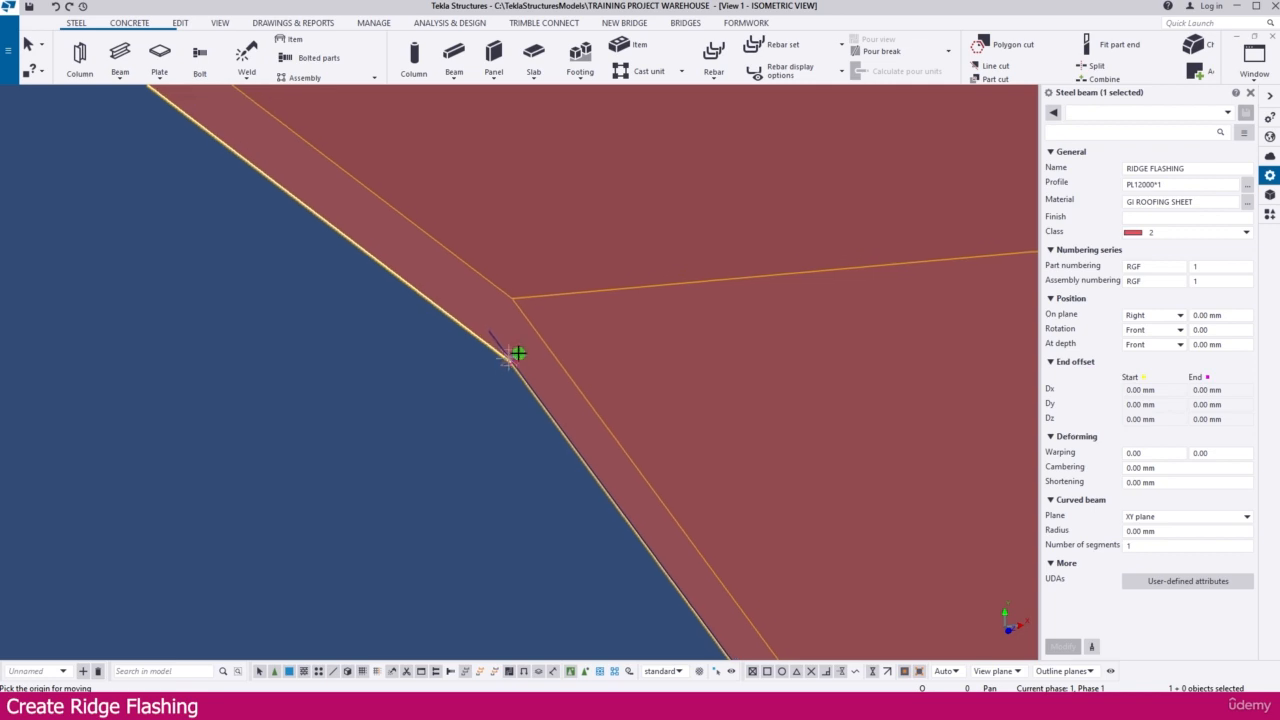
pyautogui.scroll(1, 520, 355)
pyautogui.scroll(-6, 640, 340)
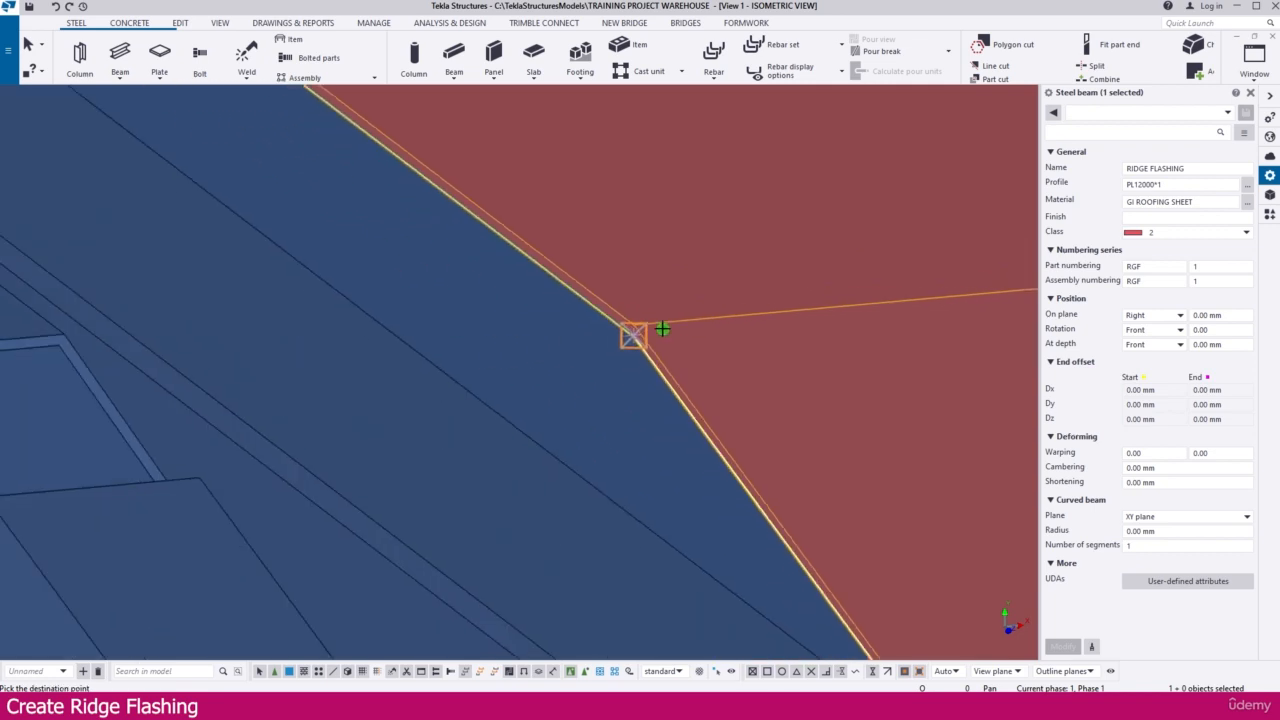
pyautogui.scroll(-2, 622, 352)
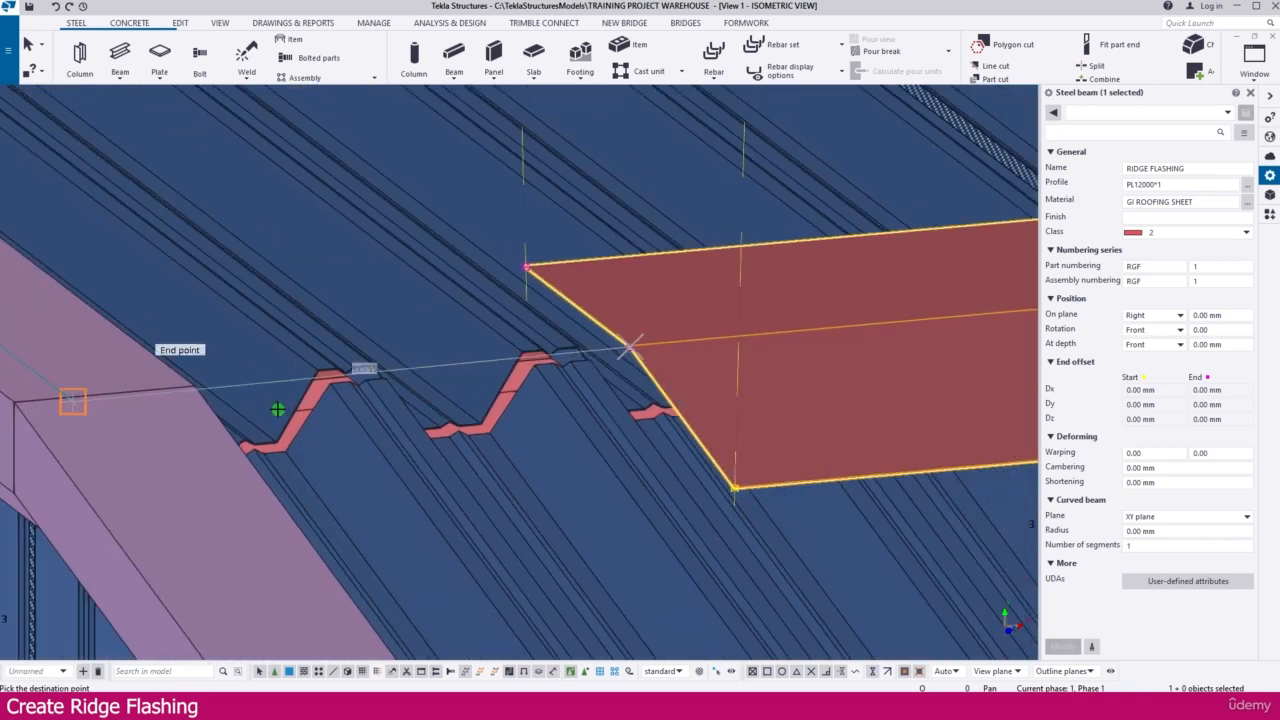
pyautogui.scroll(4, 143, 391)
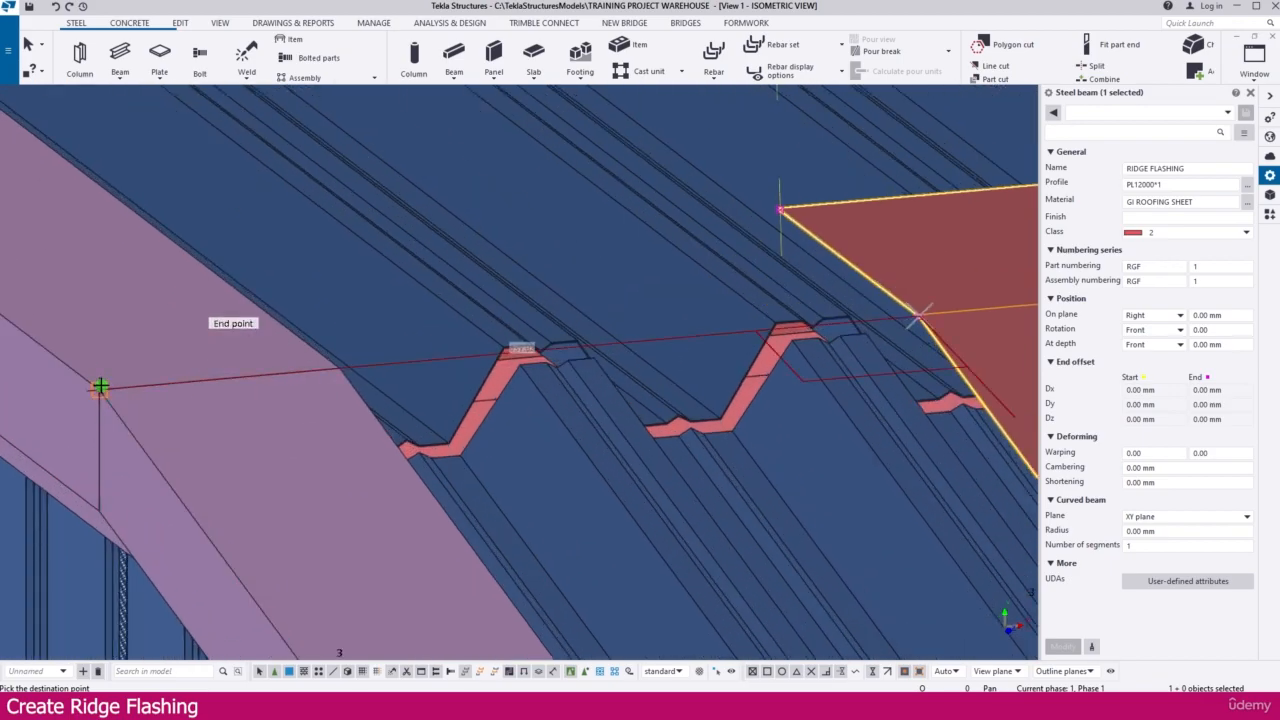
pyautogui.click(101, 389)
# Examine the moved ridge flashing at the gable end and how far it reaches along the roof
pyautogui.scroll(-6, 134, 372)
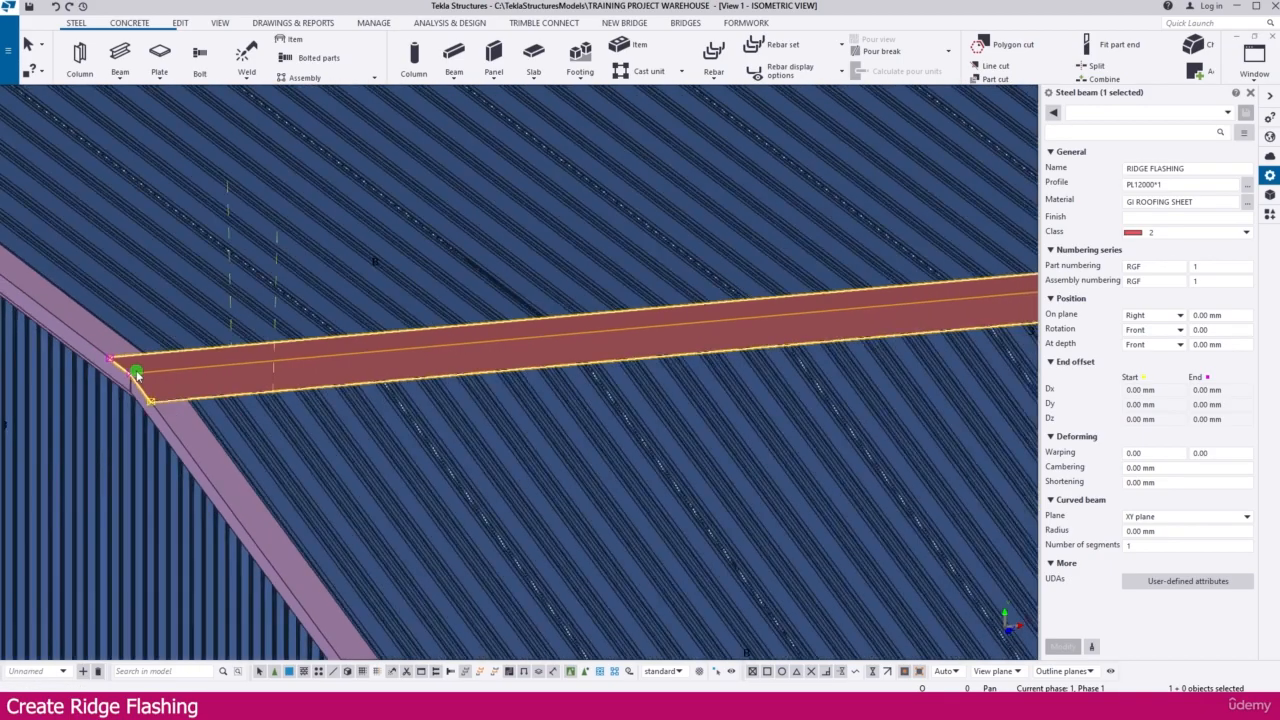
pyautogui.scroll(-5, 134, 374)
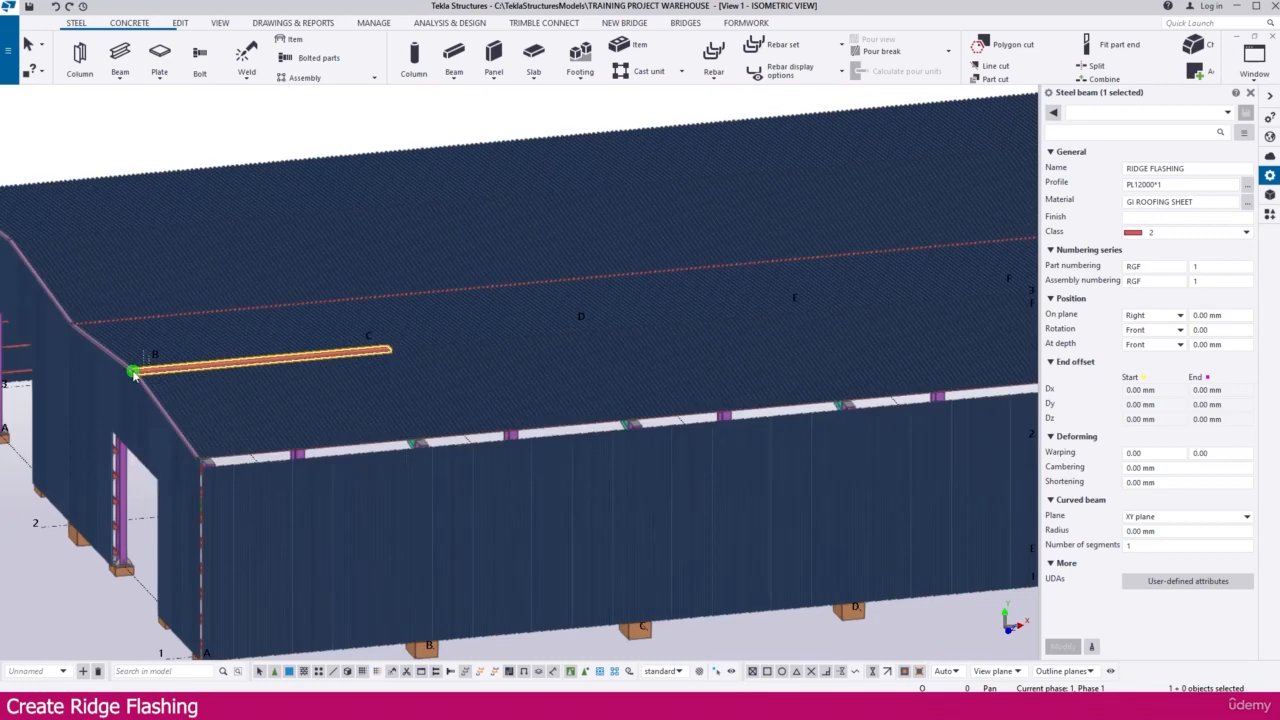
pyautogui.scroll(-4, 134, 374)
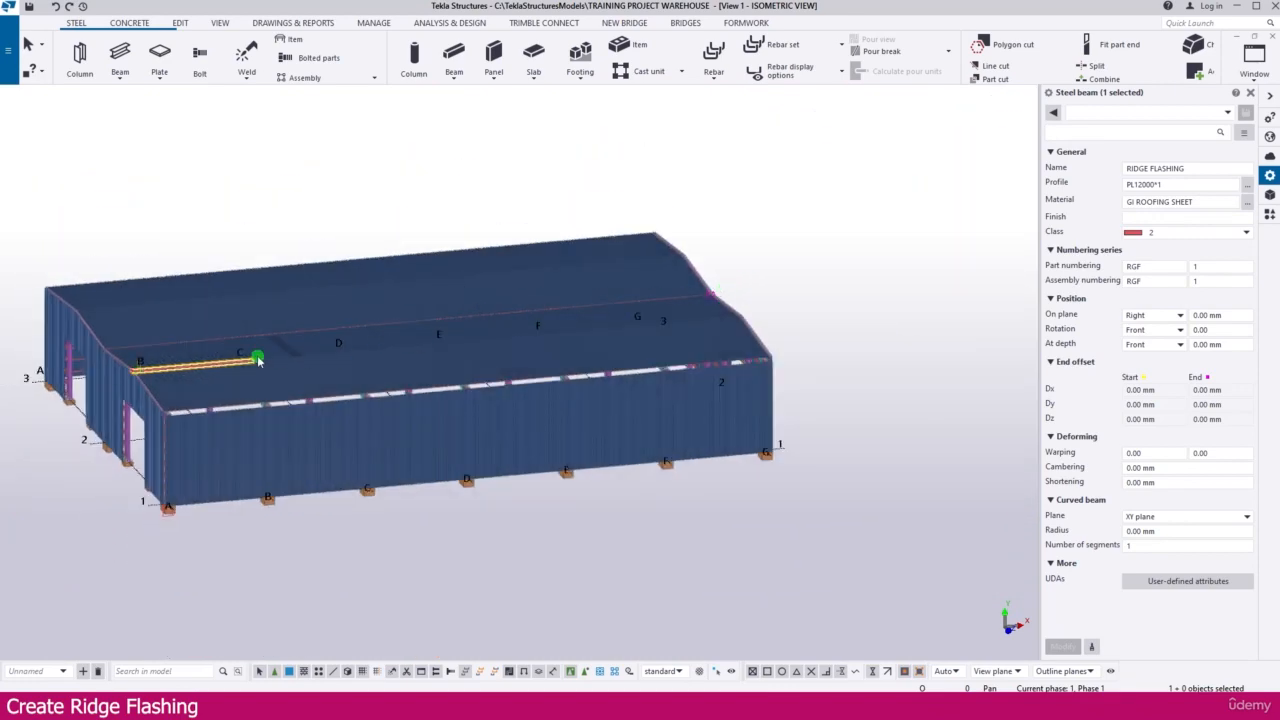
pyautogui.scroll(12, 119, 375)
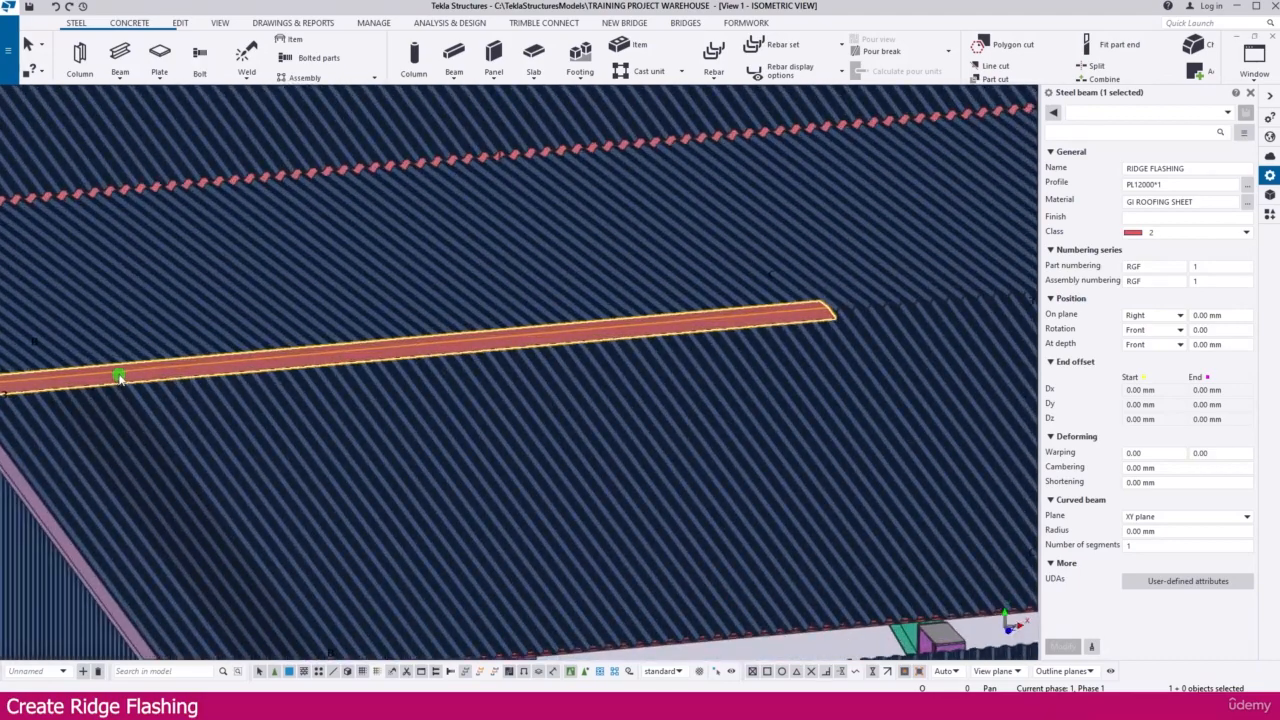
pyautogui.scroll(-2, 119, 375)
pyautogui.scroll(-1, 119, 377)
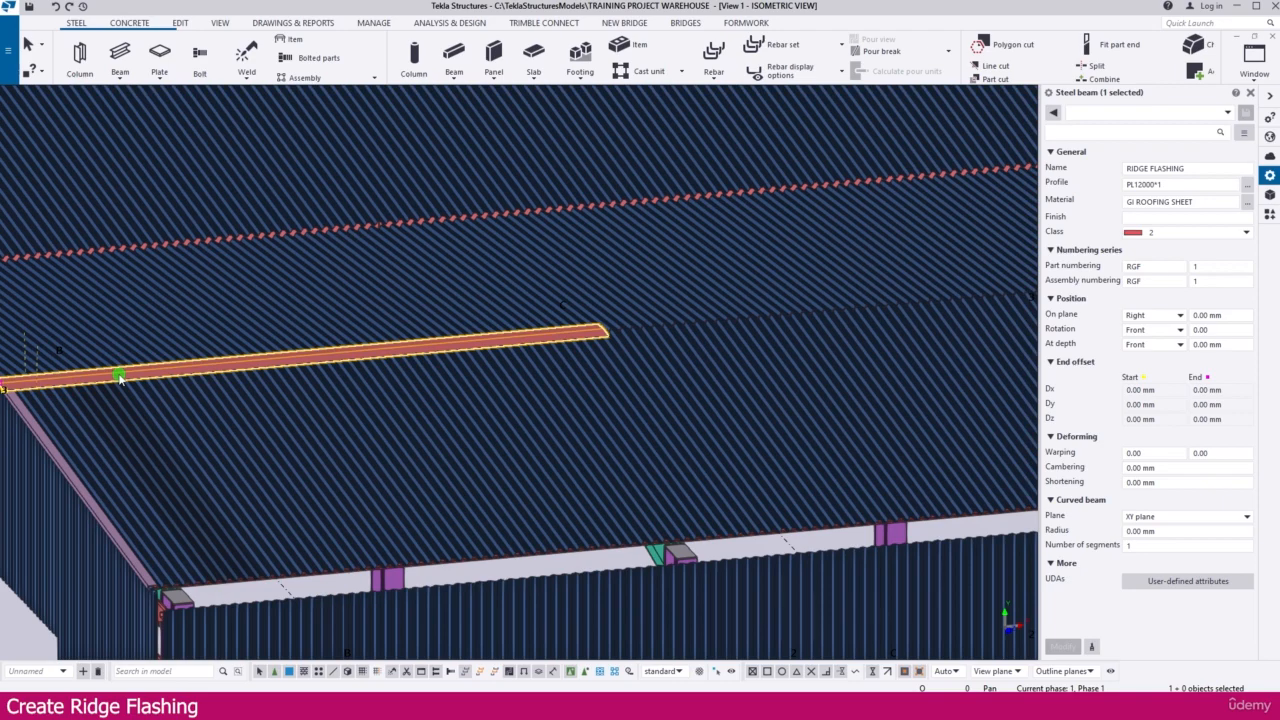
pyautogui.moveTo(119, 378); pyautogui.dragTo(195, 393, button='middle')
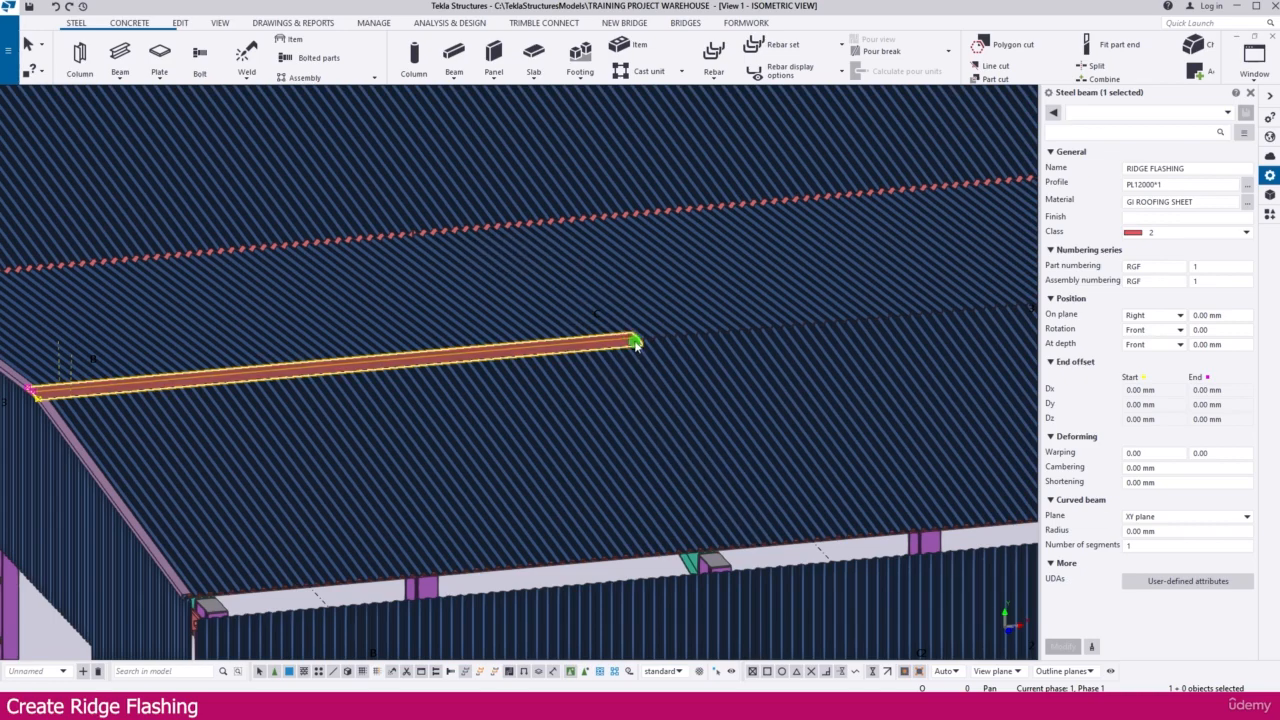
pyautogui.moveTo(122, 429); pyautogui.dragTo(162, 432, button='middle')
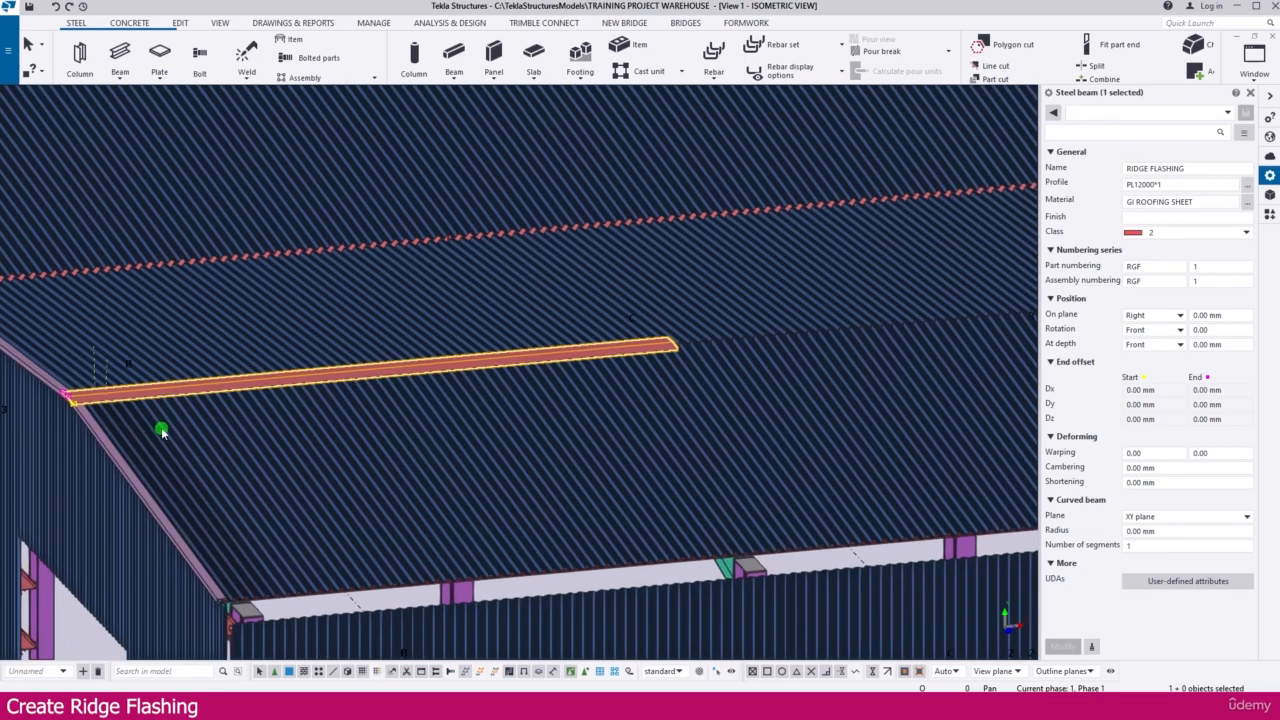
pyautogui.scroll(-5, 380, 375)
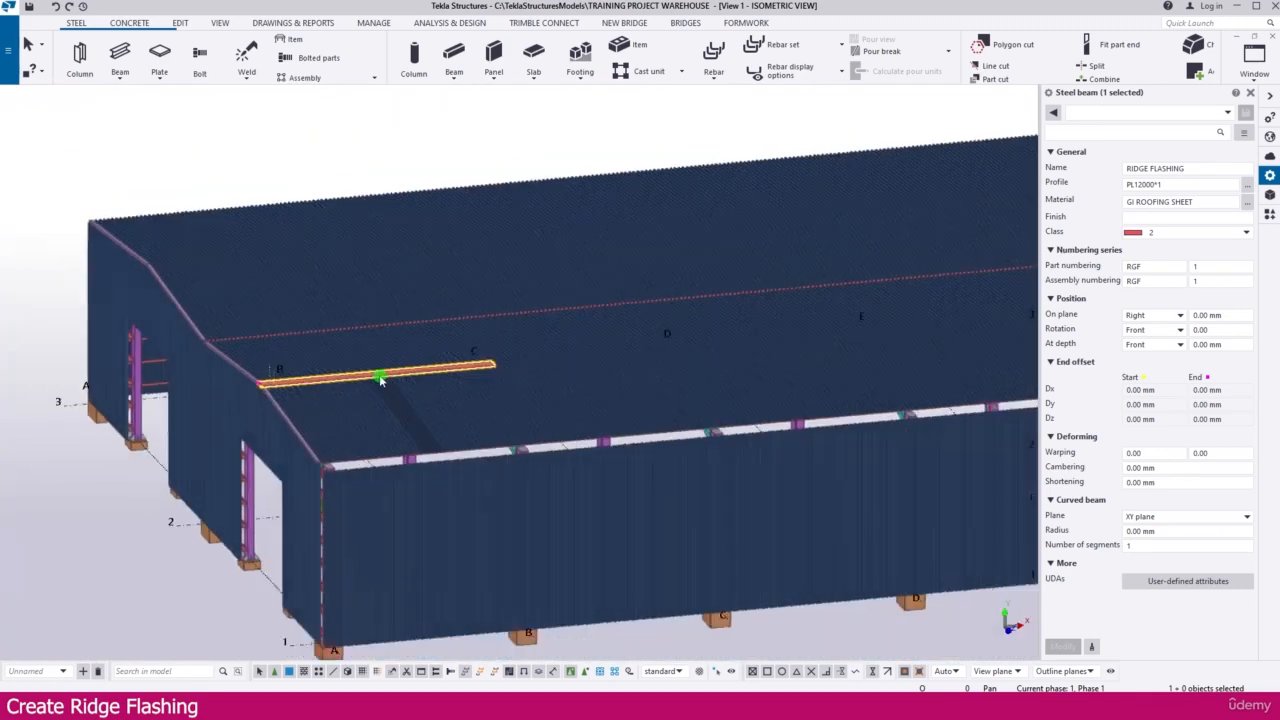
pyautogui.scroll(-2, 287, 379)
pyautogui.scroll(3, 320, 572)
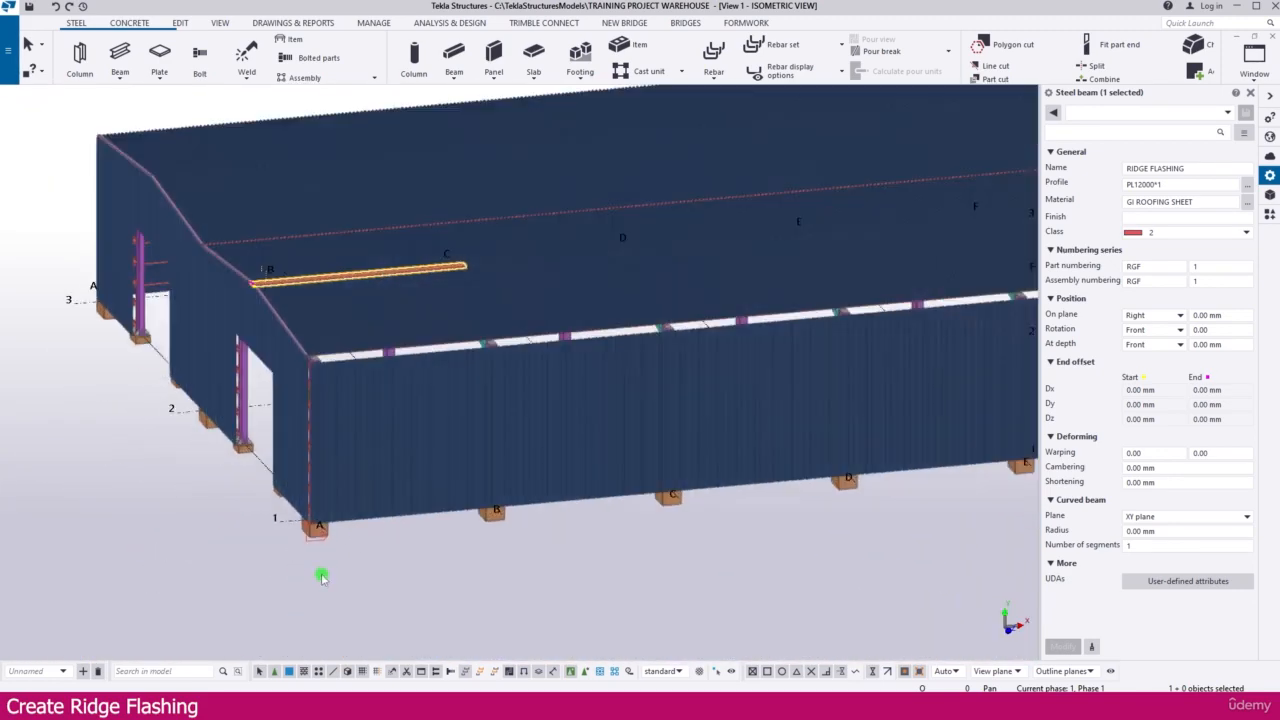
# Copy the ridge flashing linearly along the ridge with dX 11600 and 5 copies, without expanding the work area
pyautogui.rightClick(345, 532)
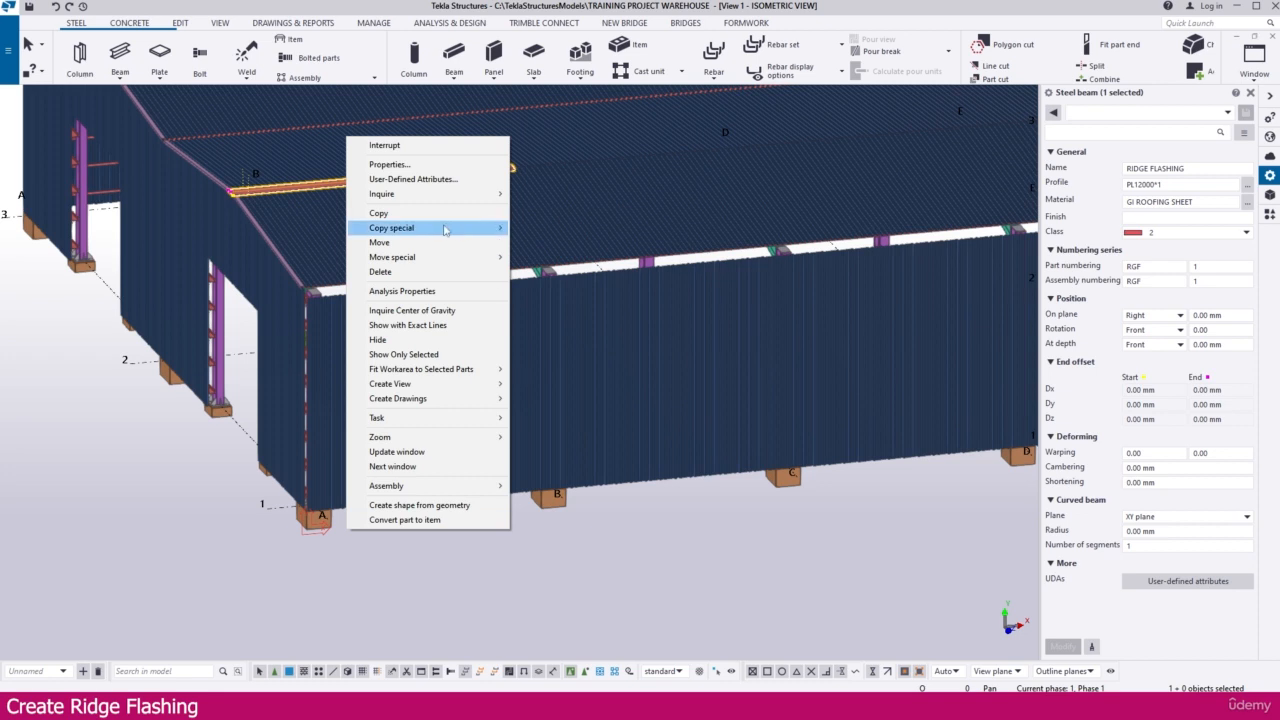
pyautogui.moveTo(445, 228)
pyautogui.click(560, 229)
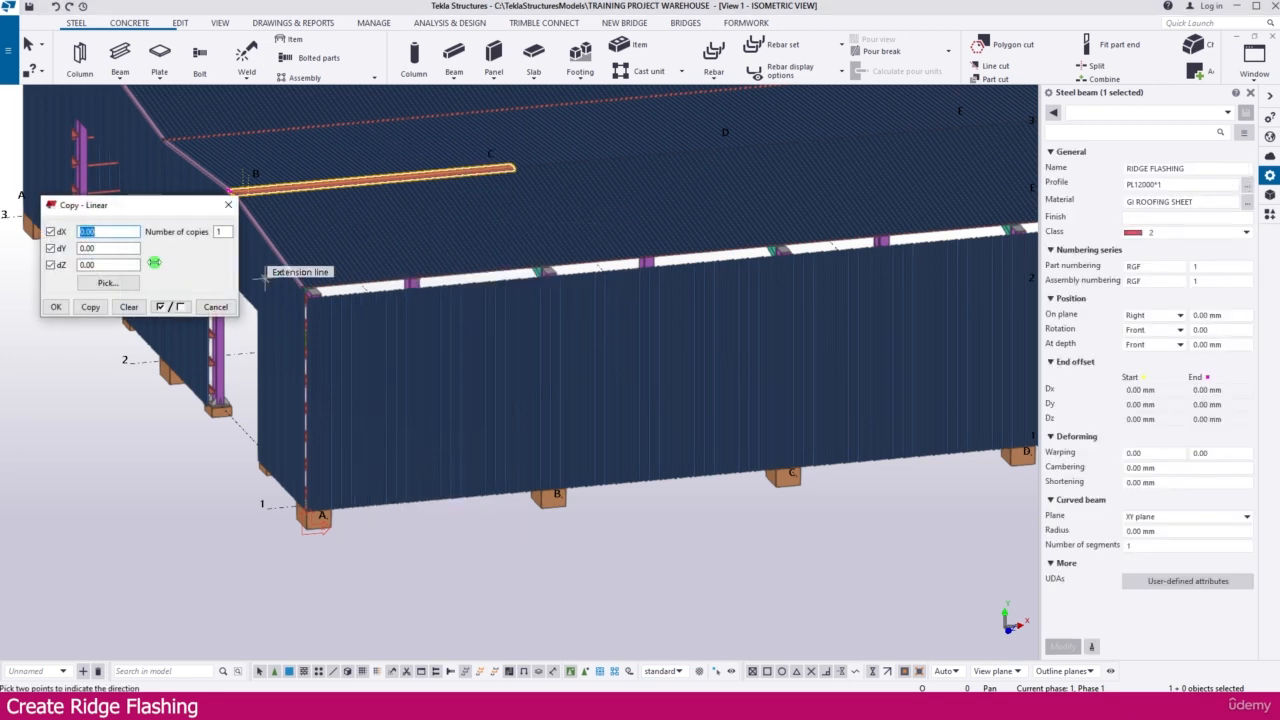
pyautogui.doubleClick(80, 231)
pyautogui.click(221, 233)
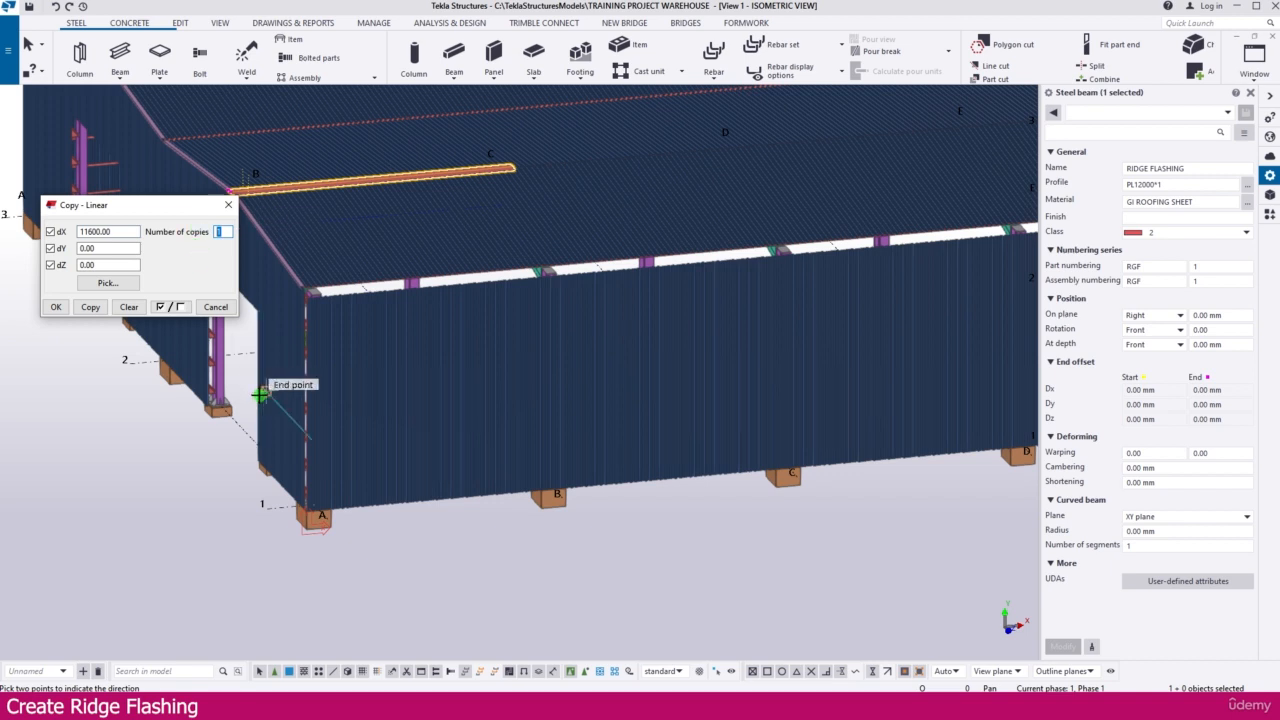
pyautogui.click(90, 307)
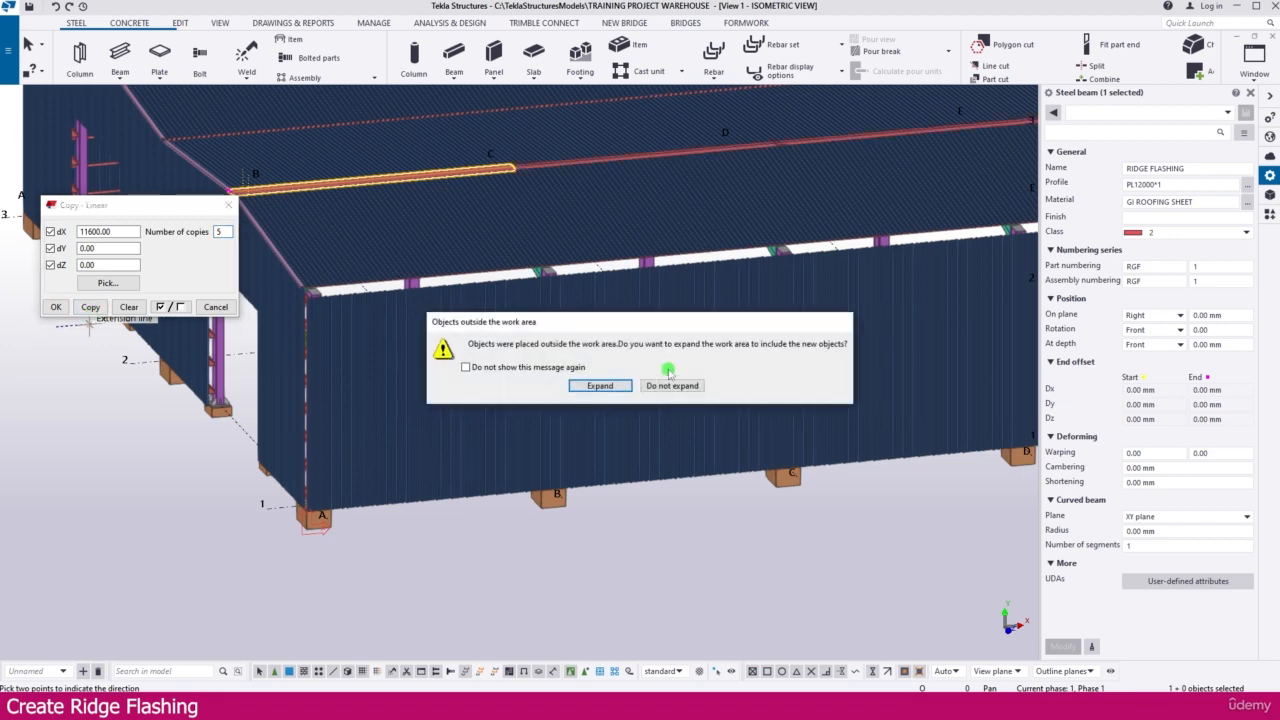
pyautogui.click(672, 387)
pyautogui.click(679, 384)
# Select the last ridge flashing copy overhanging the far gable and set its profile to PL6000*1
pyautogui.scroll(-3, 549, 477)
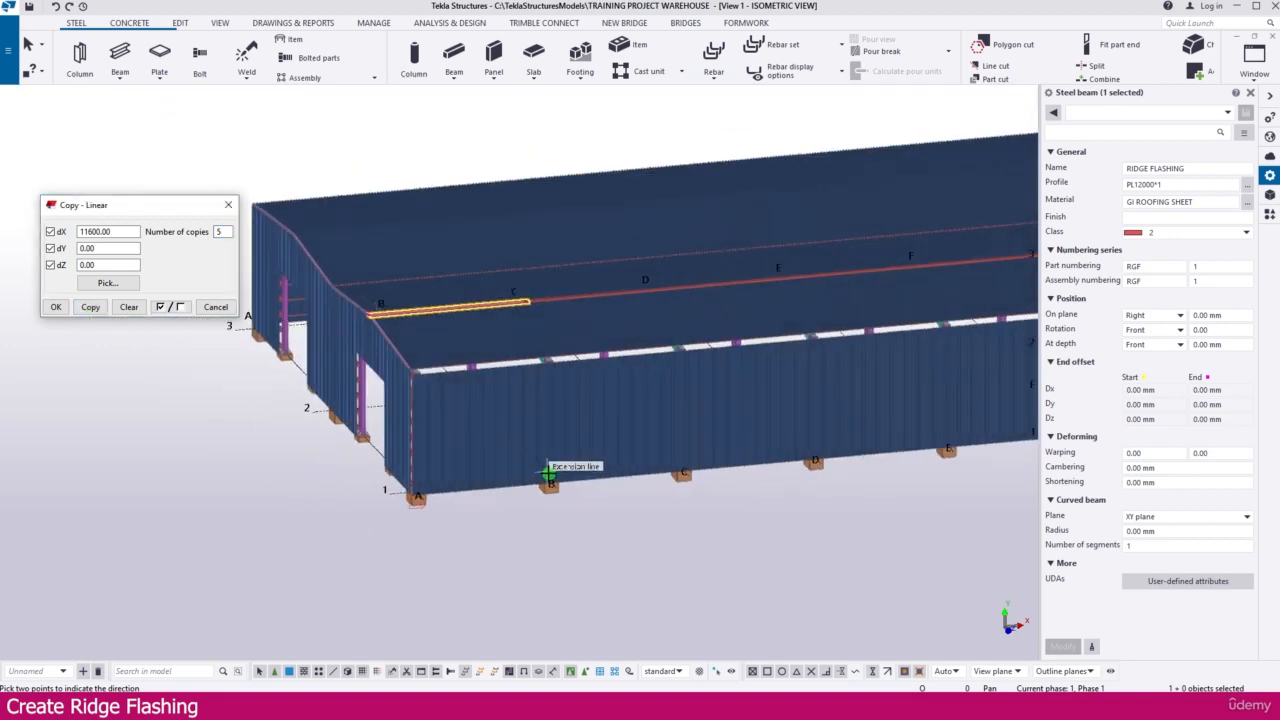
pyautogui.moveTo(965, 350); pyautogui.dragTo(747, 399, button='middle')
pyautogui.scroll(1, 882, 364)
pyautogui.scroll(2, 760, 370)
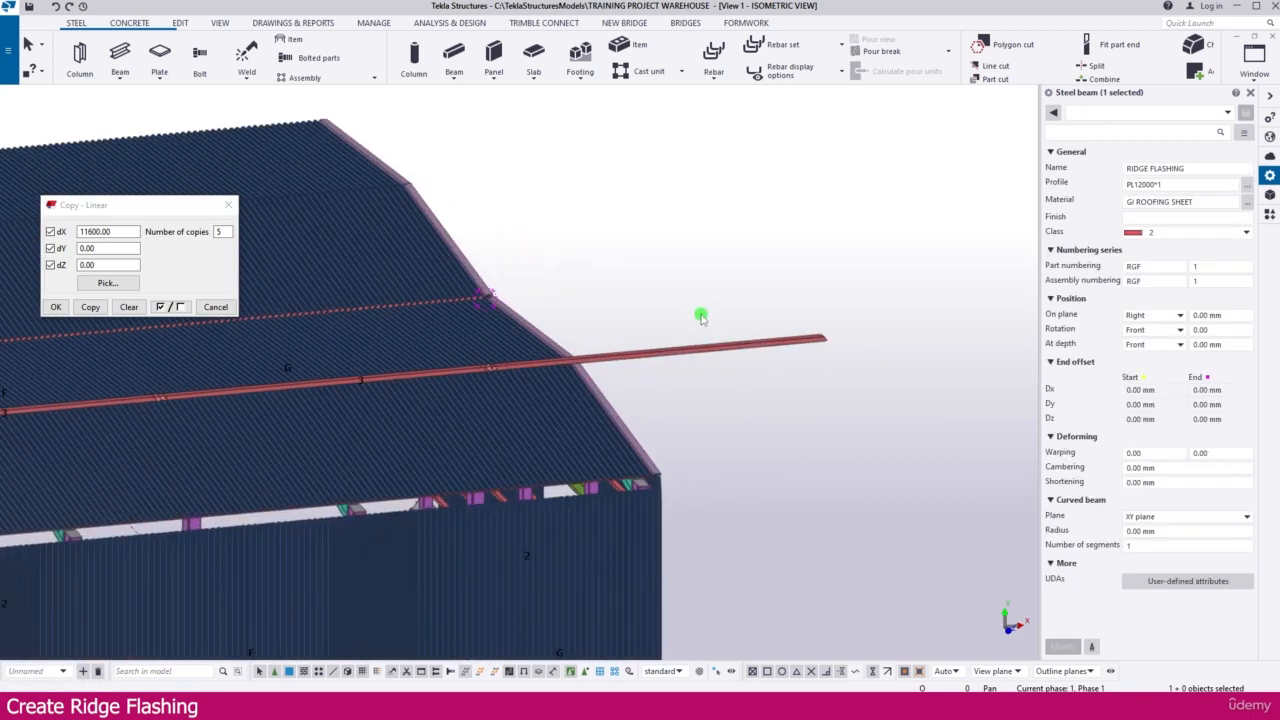
pyautogui.click(601, 357)
pyautogui.scroll(3, 603, 360)
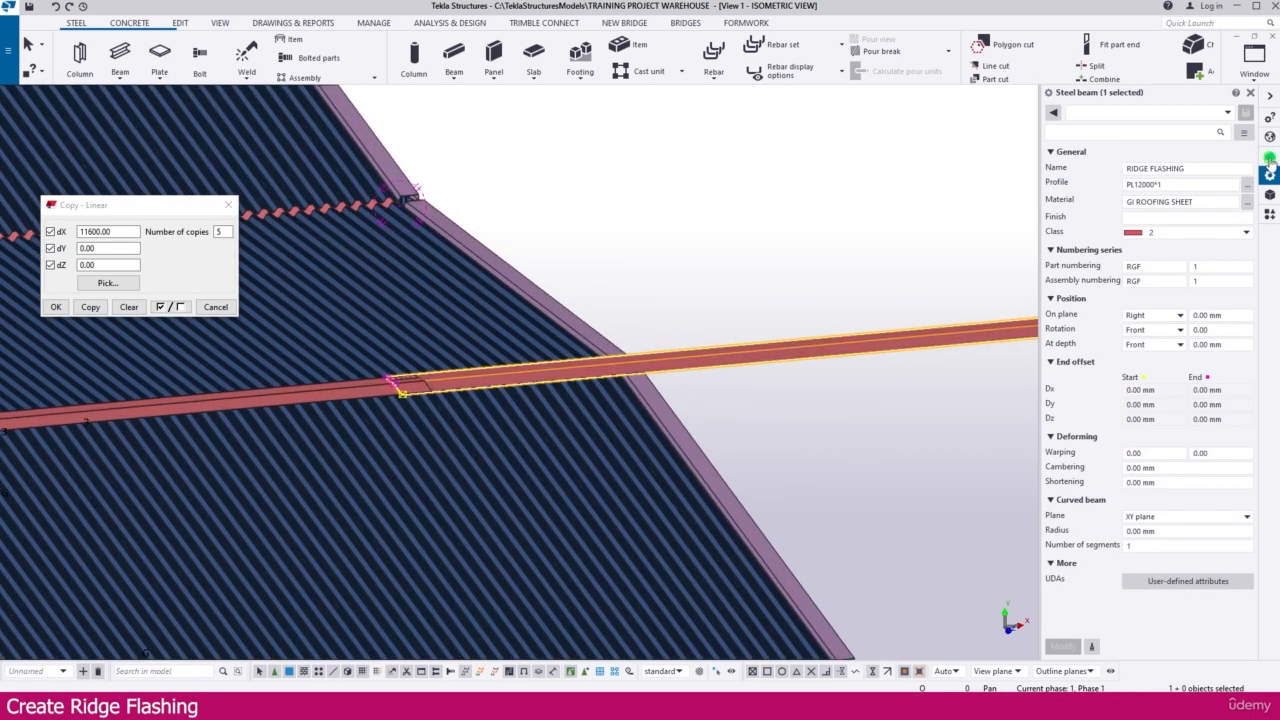
pyautogui.click(1185, 184)
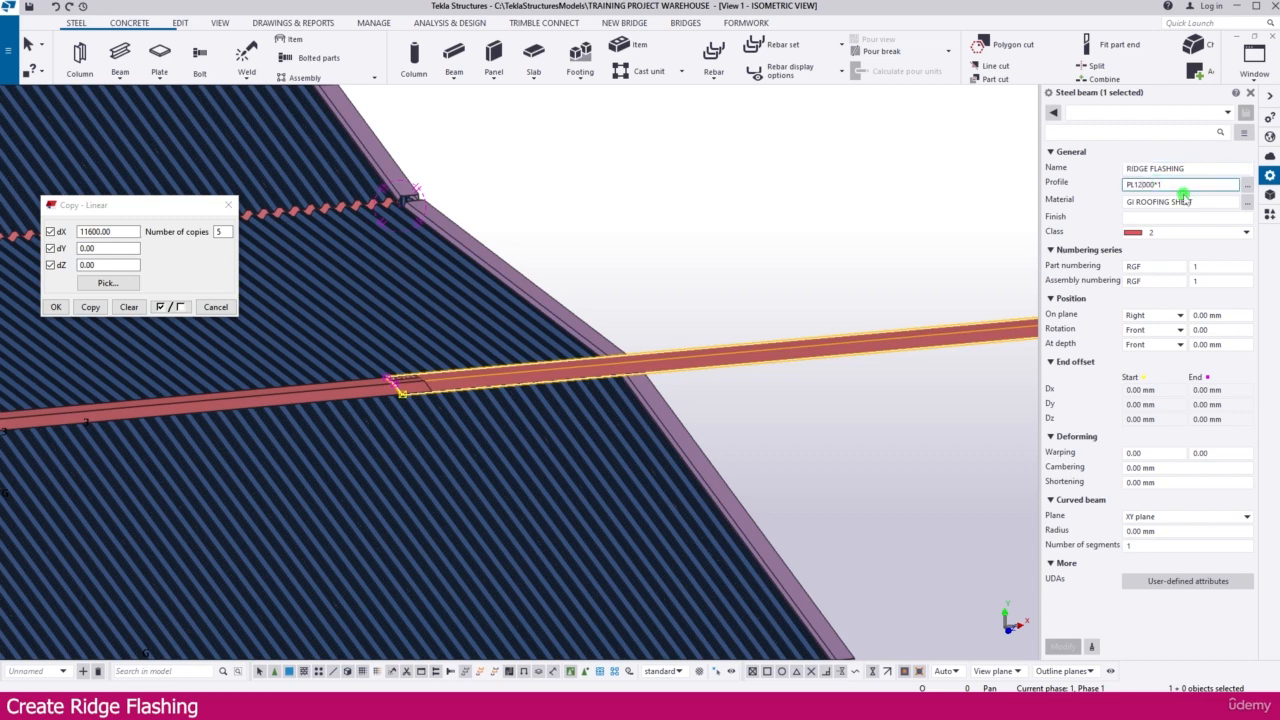
pyautogui.press('BackSpace')
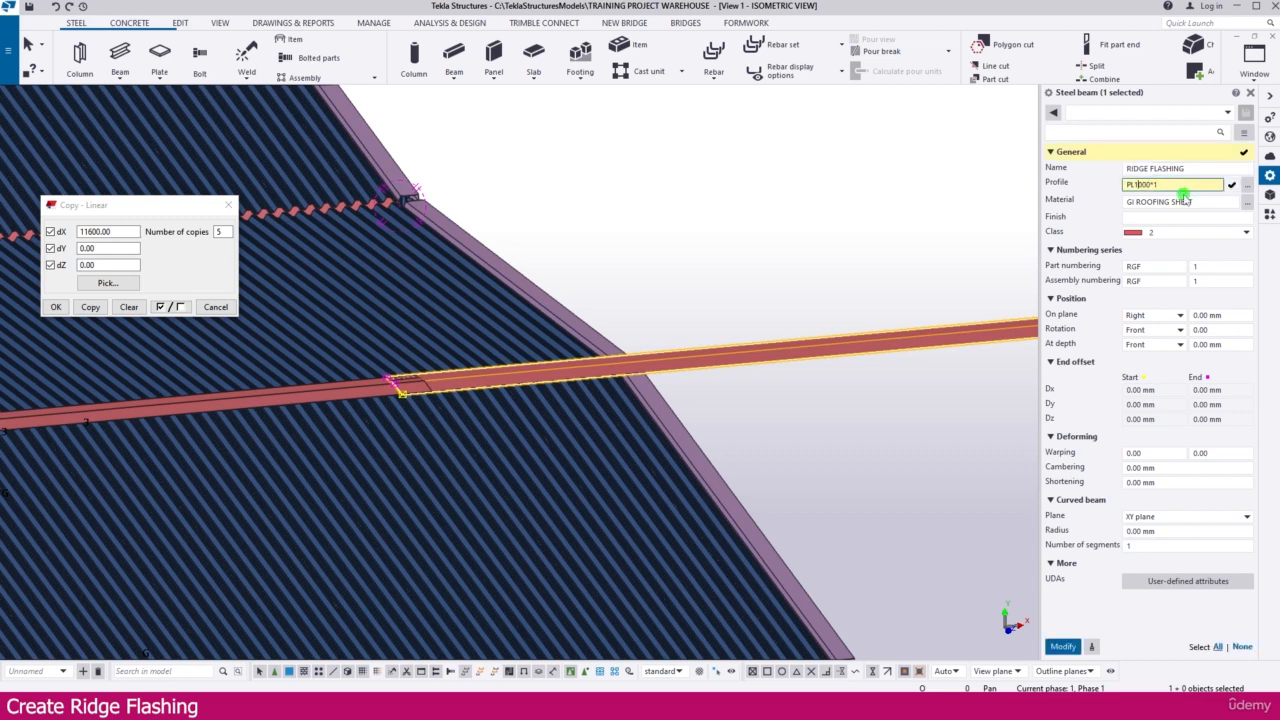
pyautogui.press('Return')
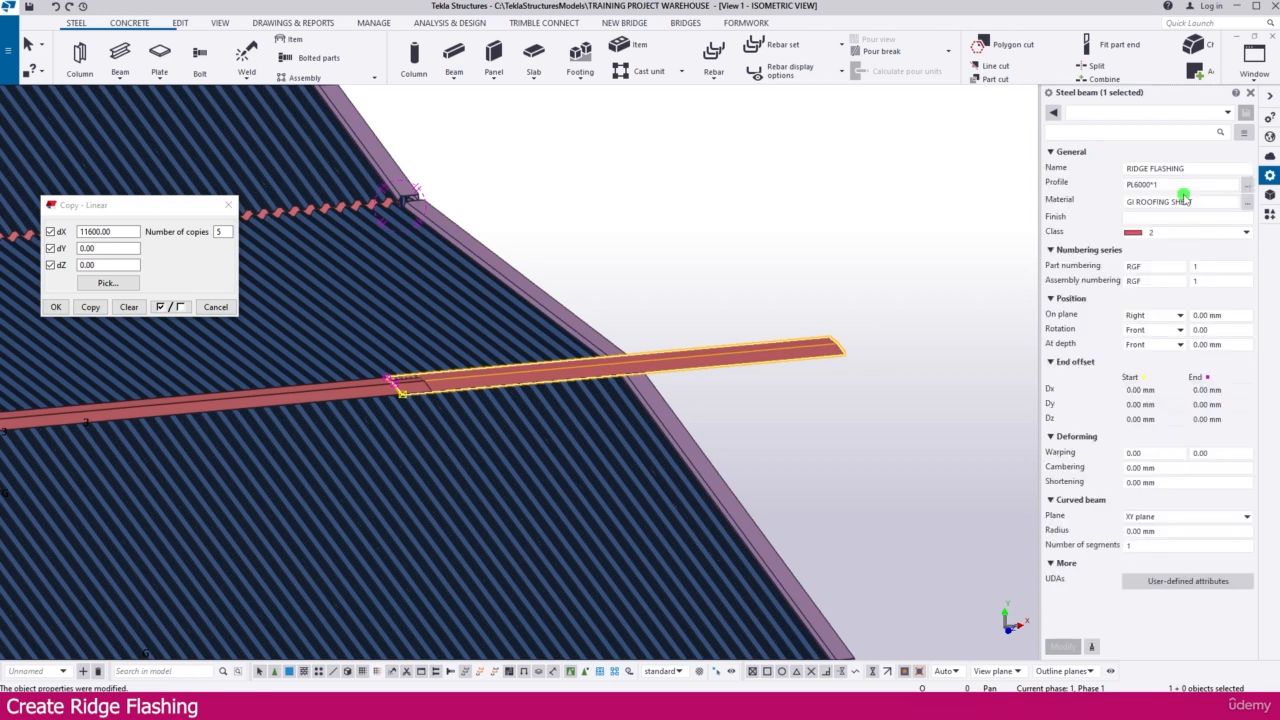
# Set the last ridge flashing's profile to PL3000*1
pyautogui.click(1139, 184)
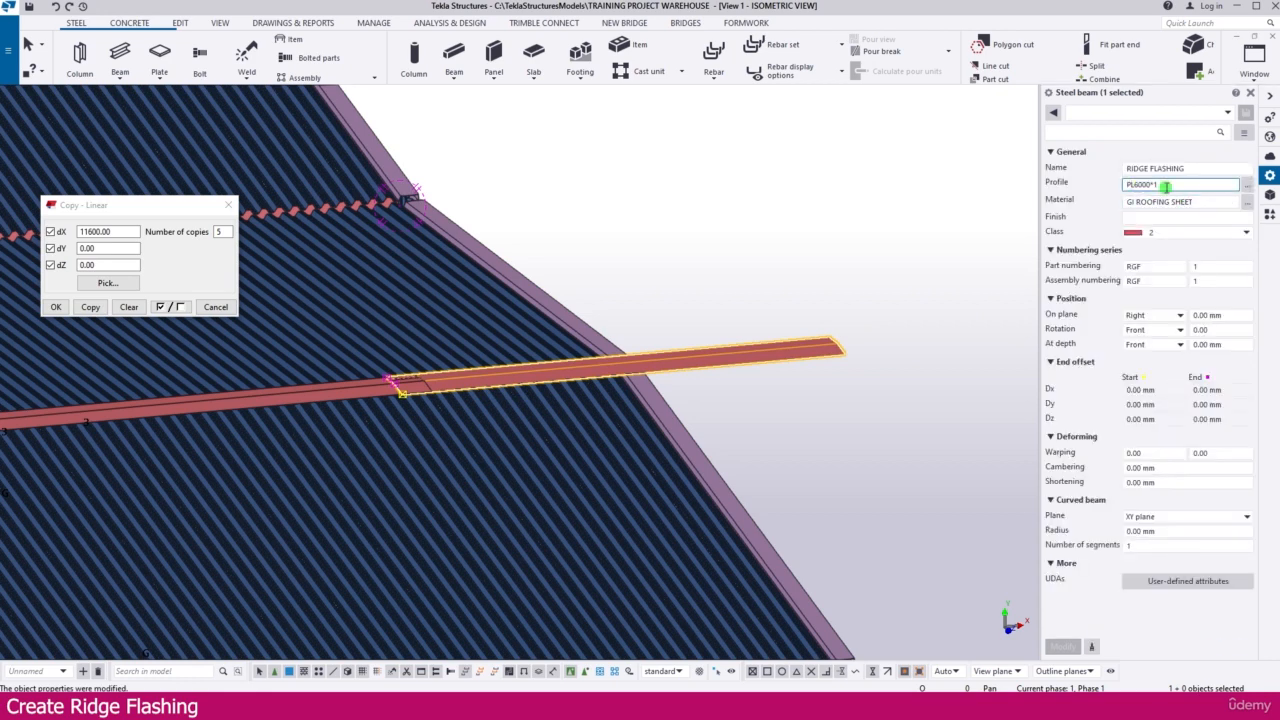
pyautogui.press('BackSpace')
pyautogui.press('Return')
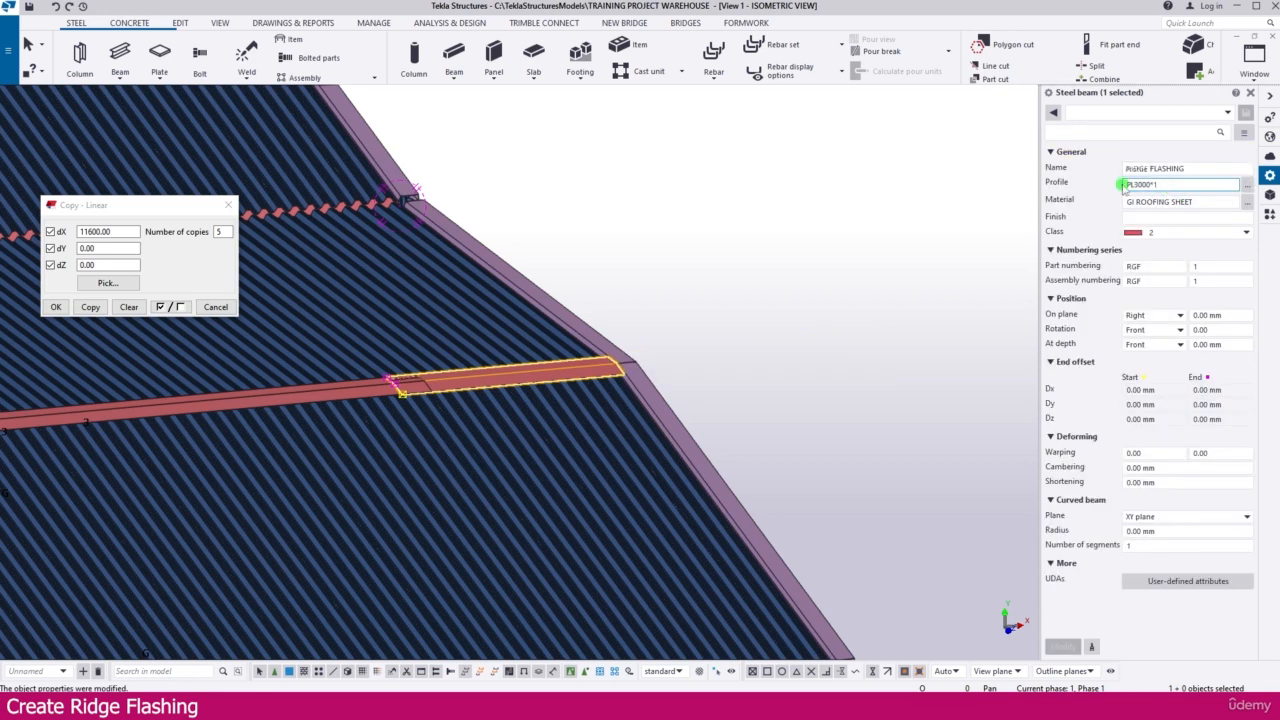
# Check the last ridge flashing's end against the far gable flashing and set its profile to PL3500*1
pyautogui.scroll(4, 591, 380)
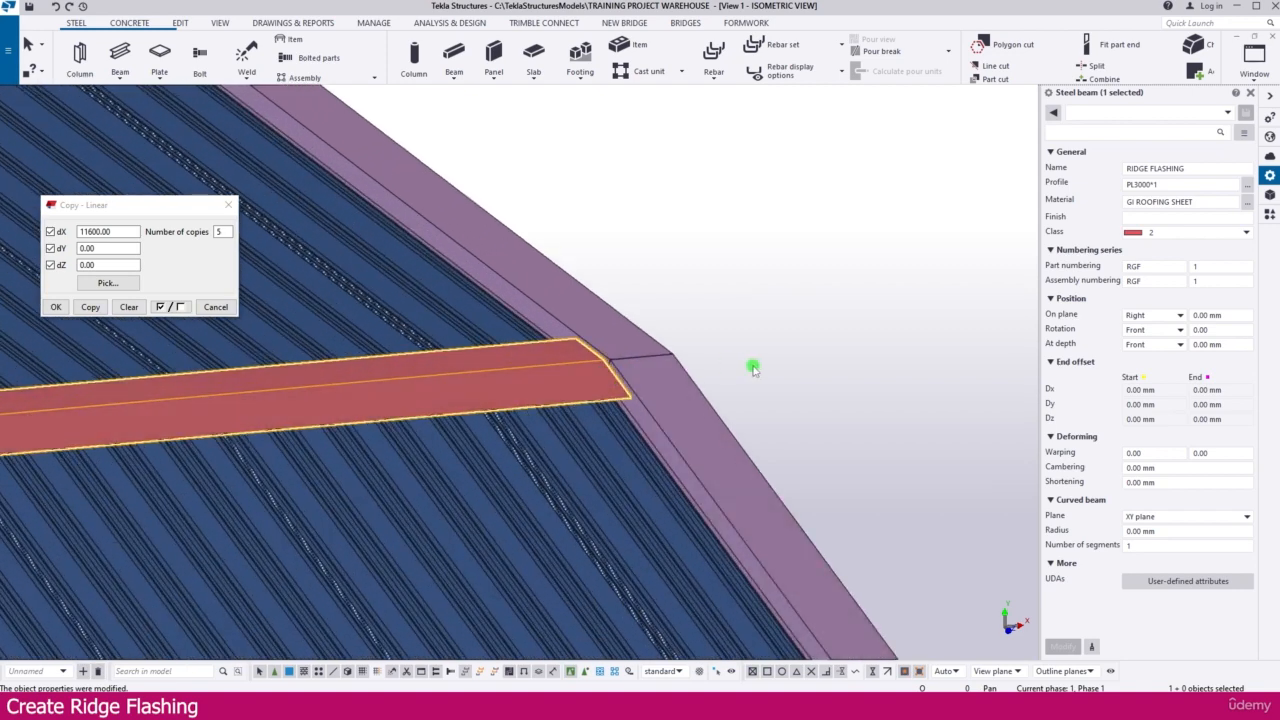
pyautogui.click(1178, 187)
pyautogui.press('BackSpace')
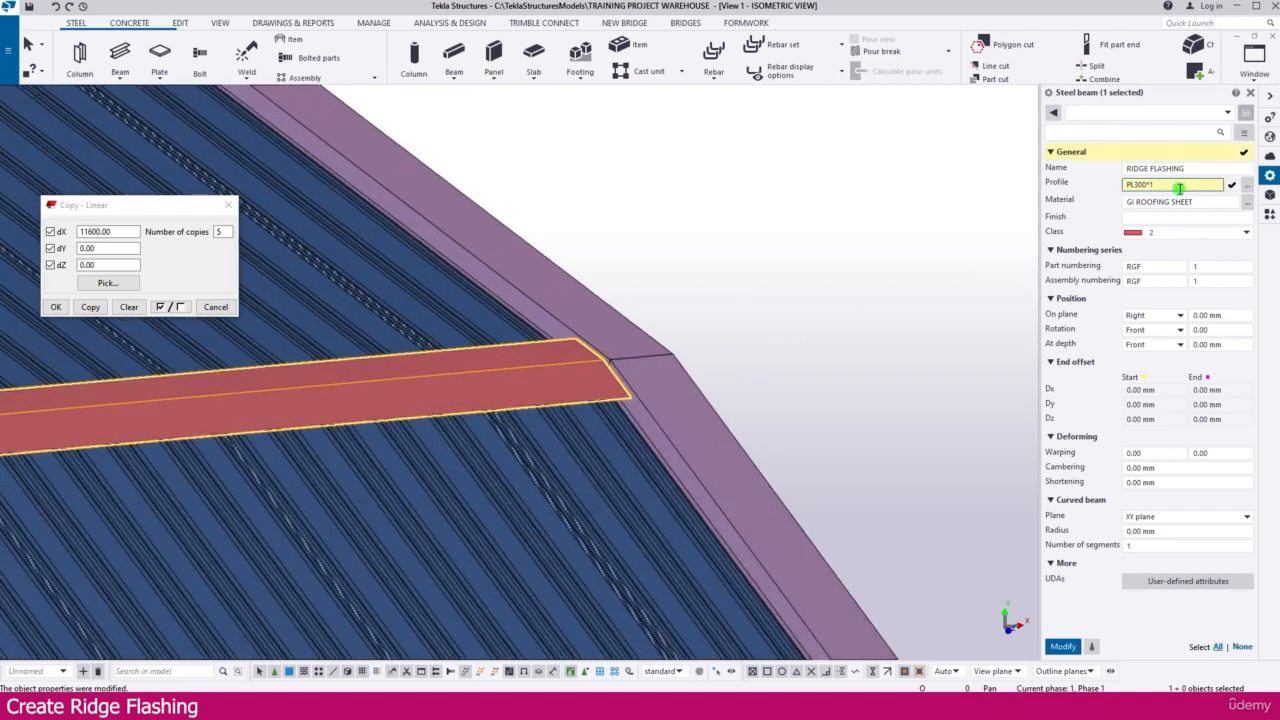
pyautogui.press('Return')
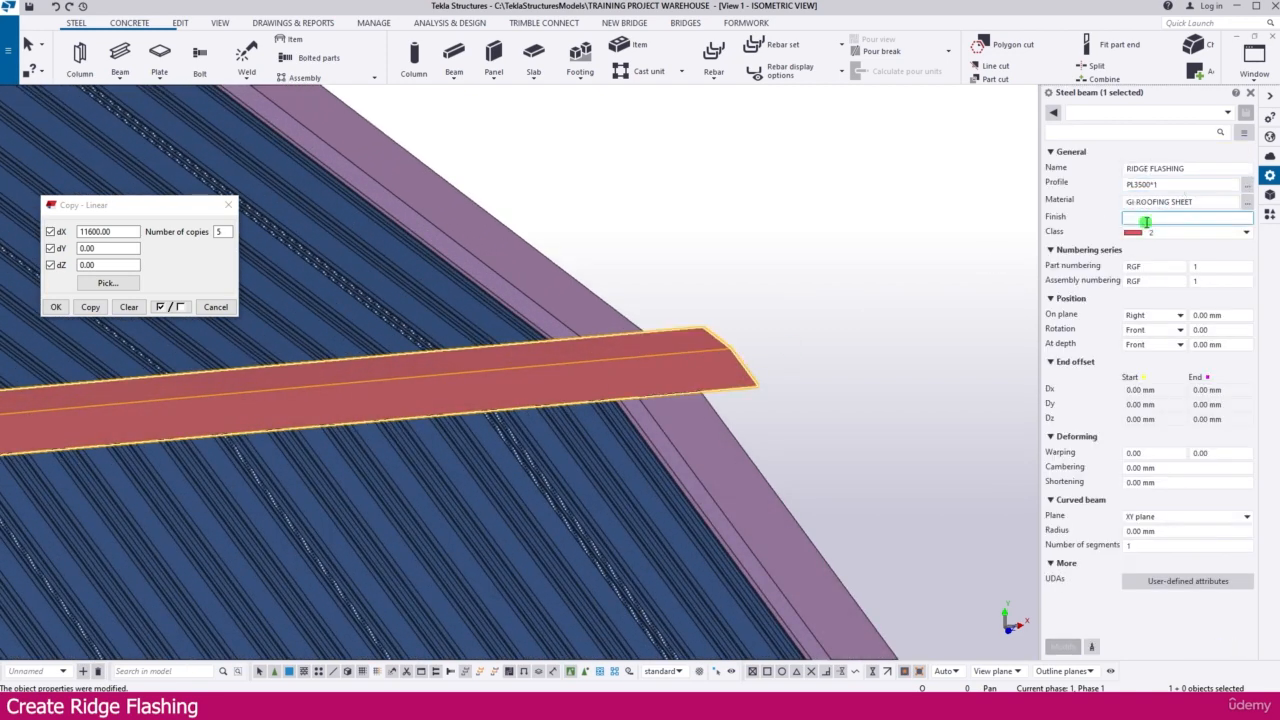
# Set the last ridge flashing's profile to PL3400*1, and reduce it further to PL3300*1
pyautogui.click(1156, 189)
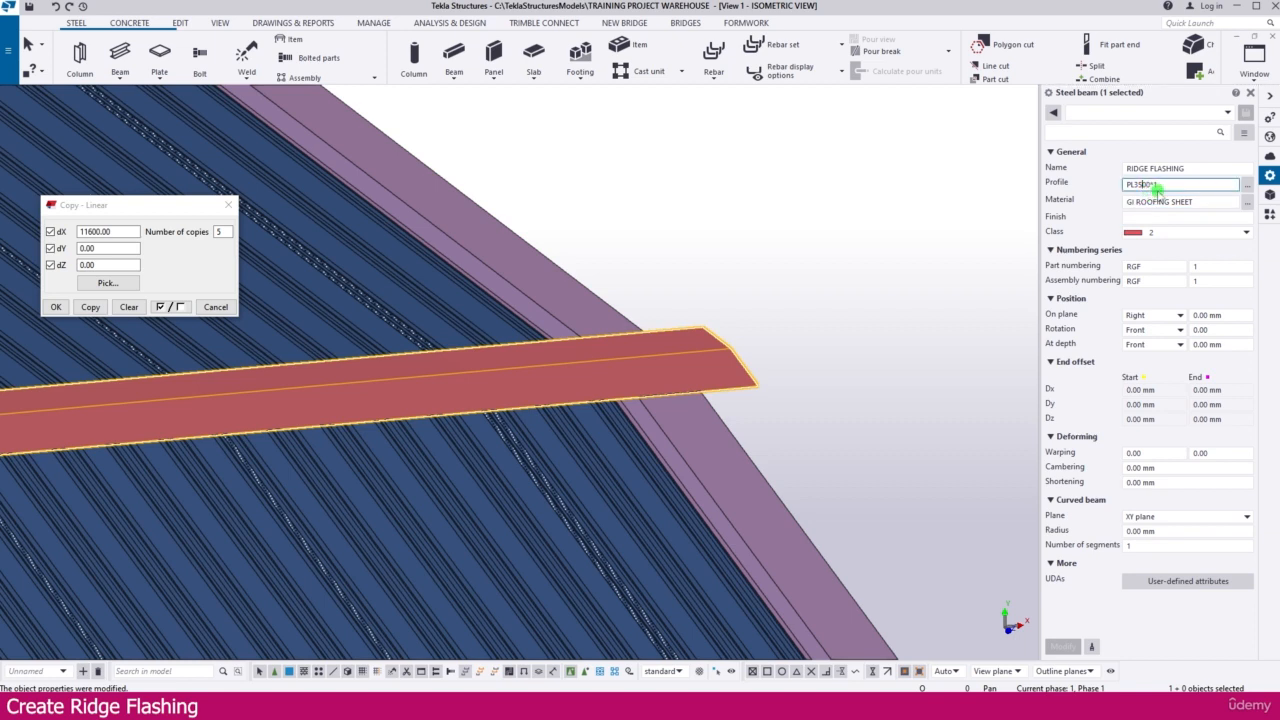
pyautogui.press('BackSpace')
pyautogui.press('Return')
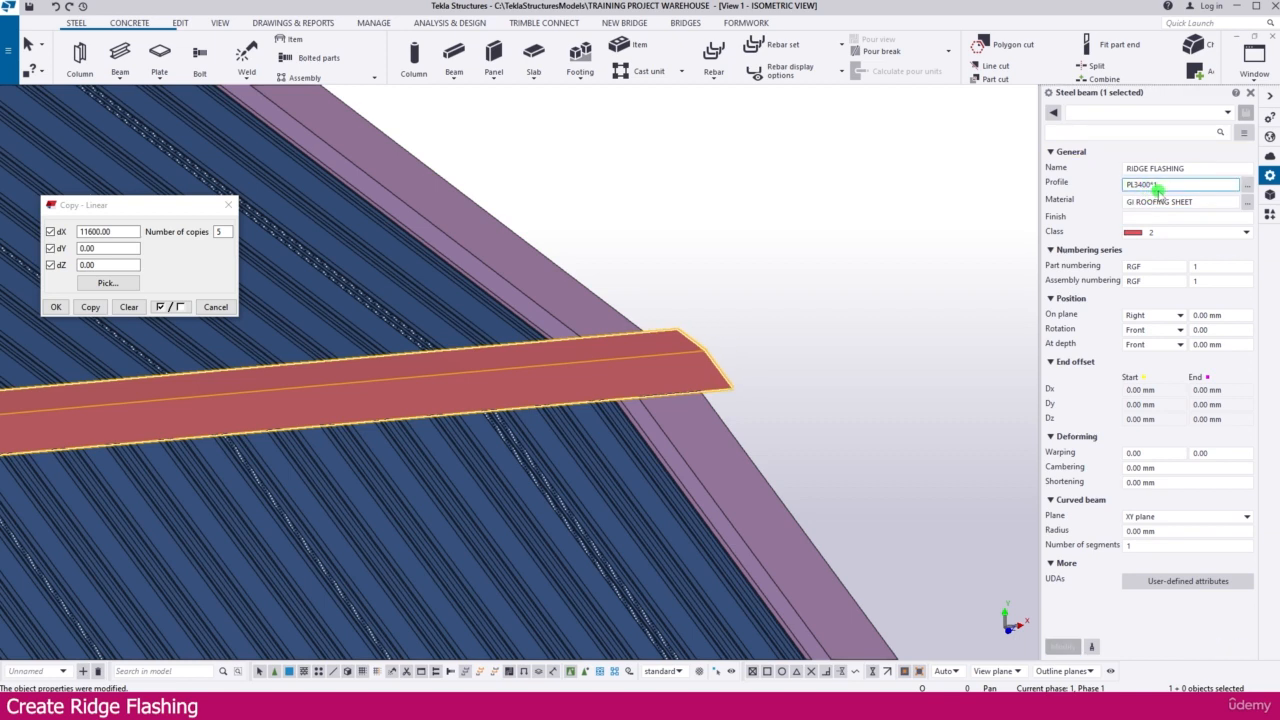
pyautogui.press('BackSpace')
pyautogui.write('3')
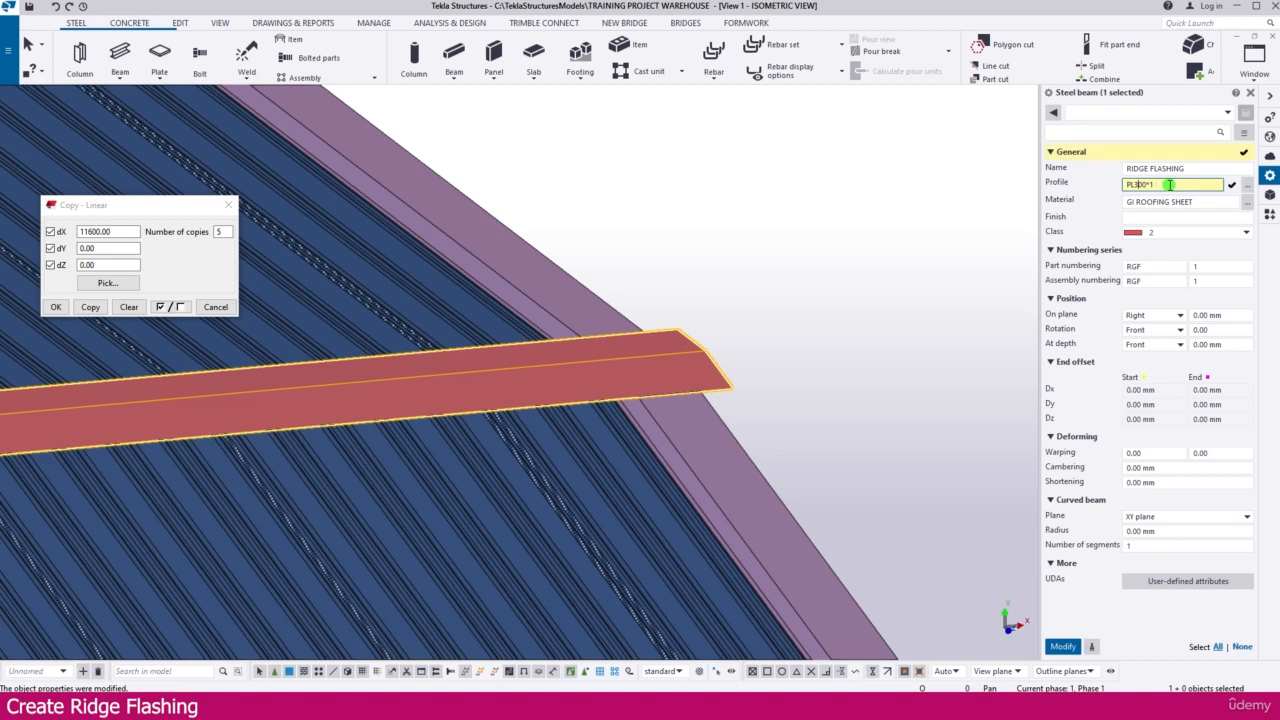
pyautogui.press('Return')
# Trim the last ridge flashing closer to the gable flashing's edge by setting its profile to PL3270*1
pyautogui.click(1137, 186)
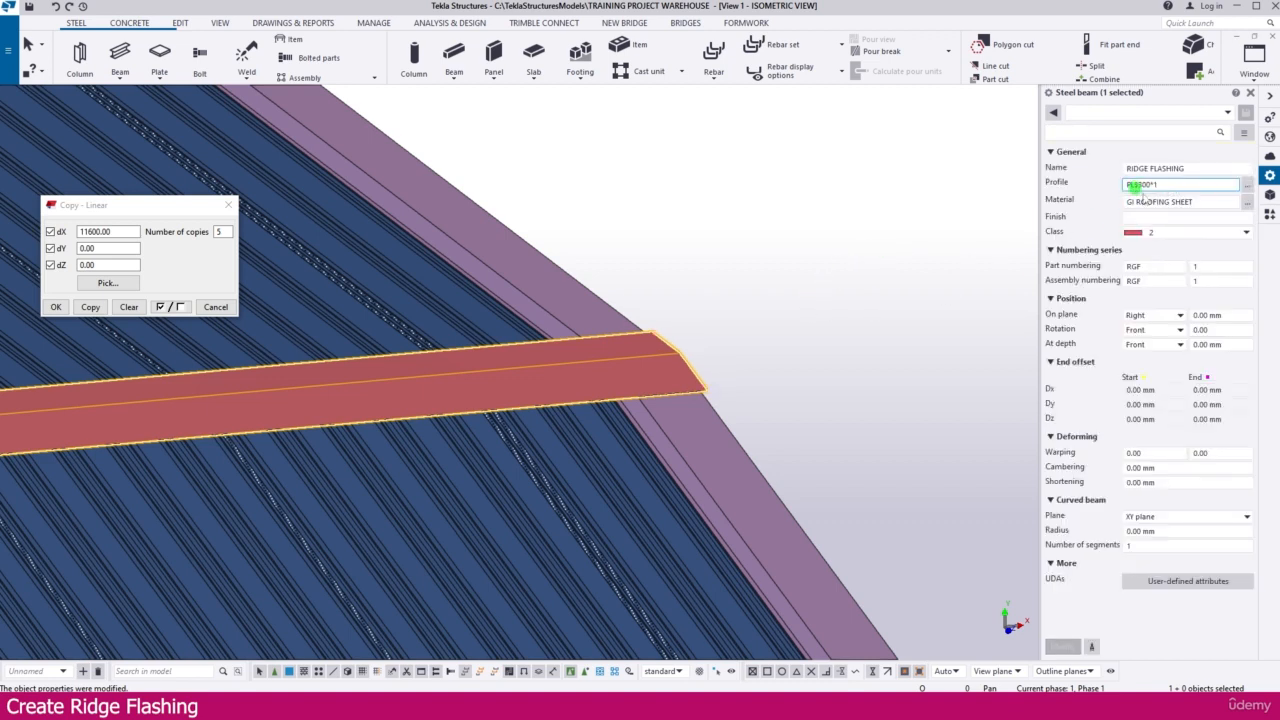
pyautogui.press('BackSpace')
pyautogui.press('BackSpace')
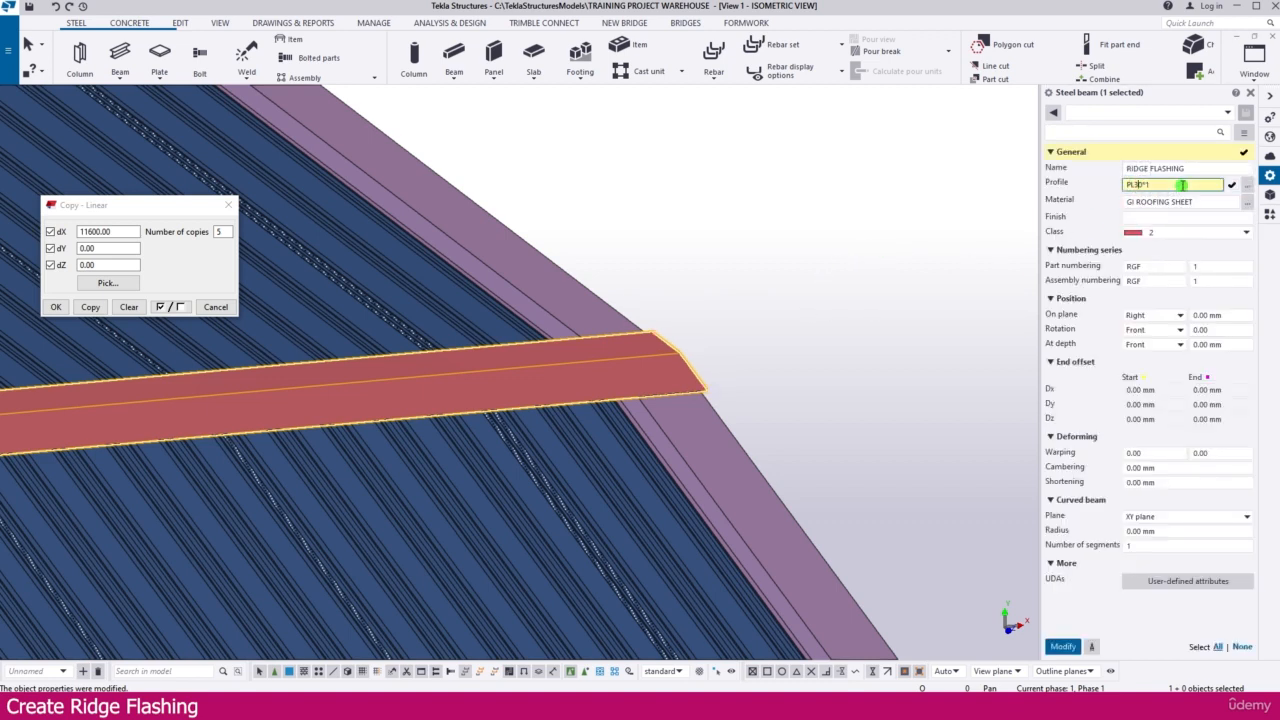
pyautogui.press('Return')
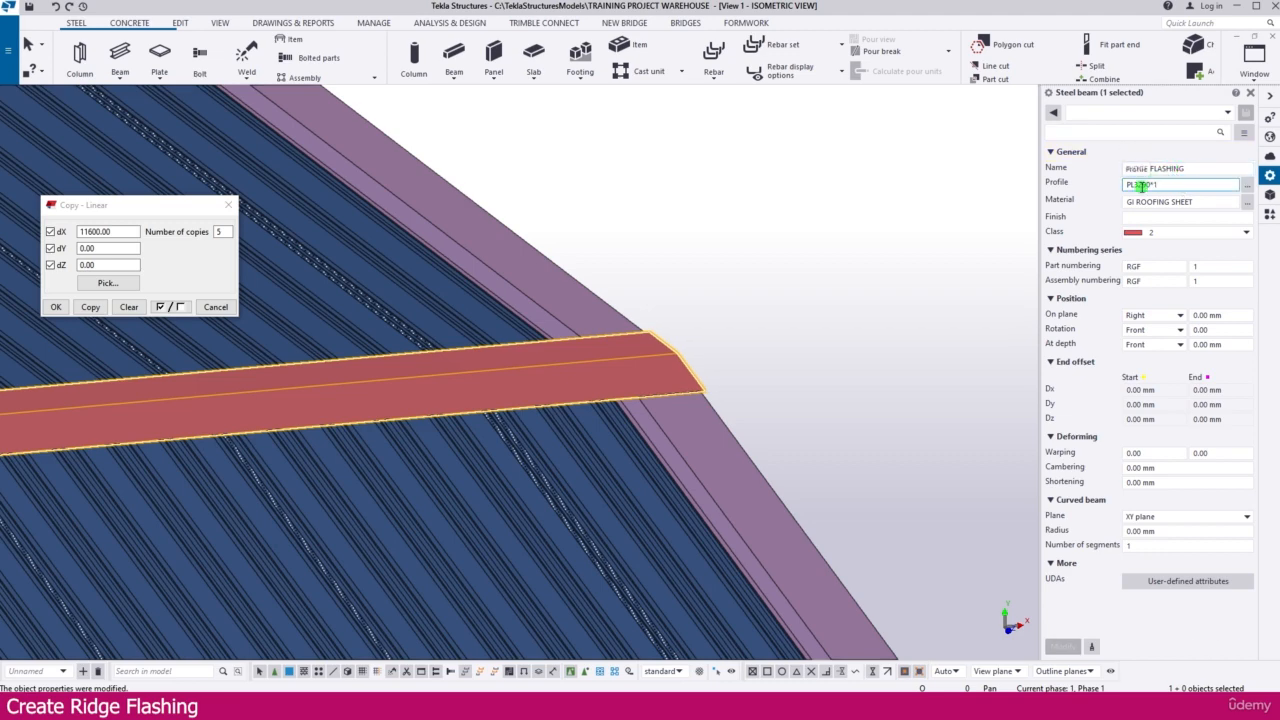
pyautogui.press('BackSpace')
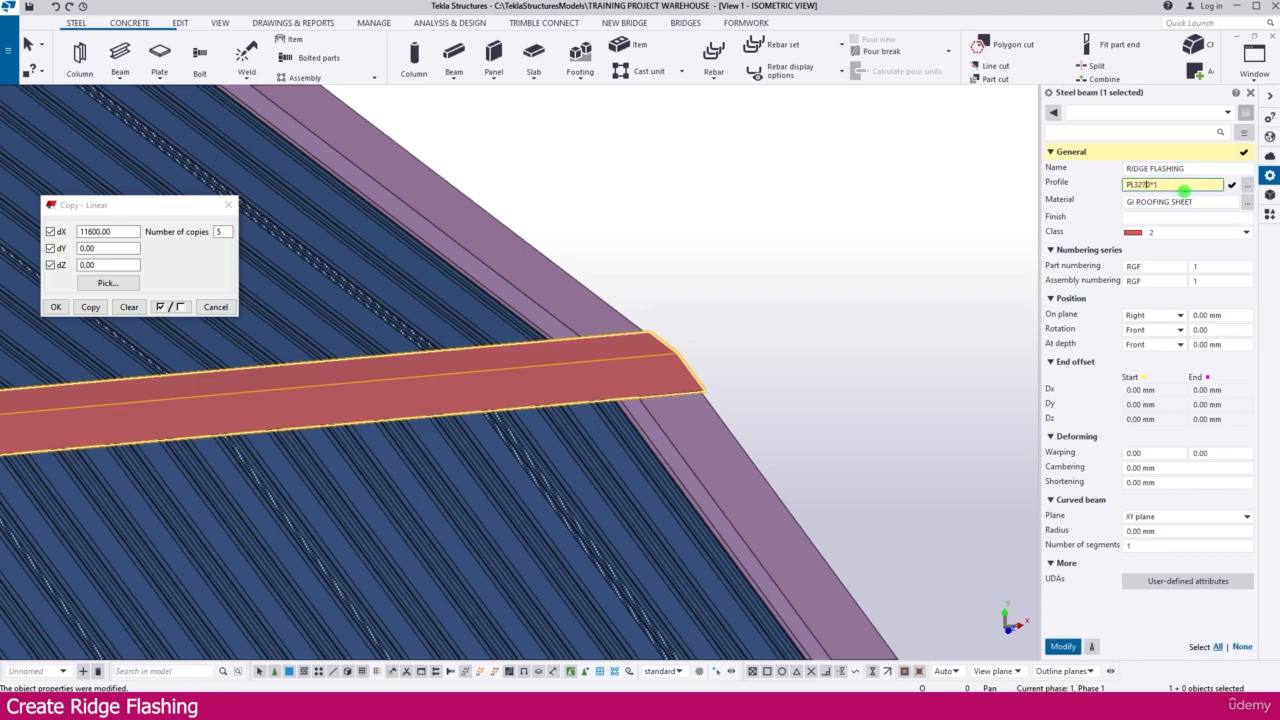
pyautogui.press('Return')
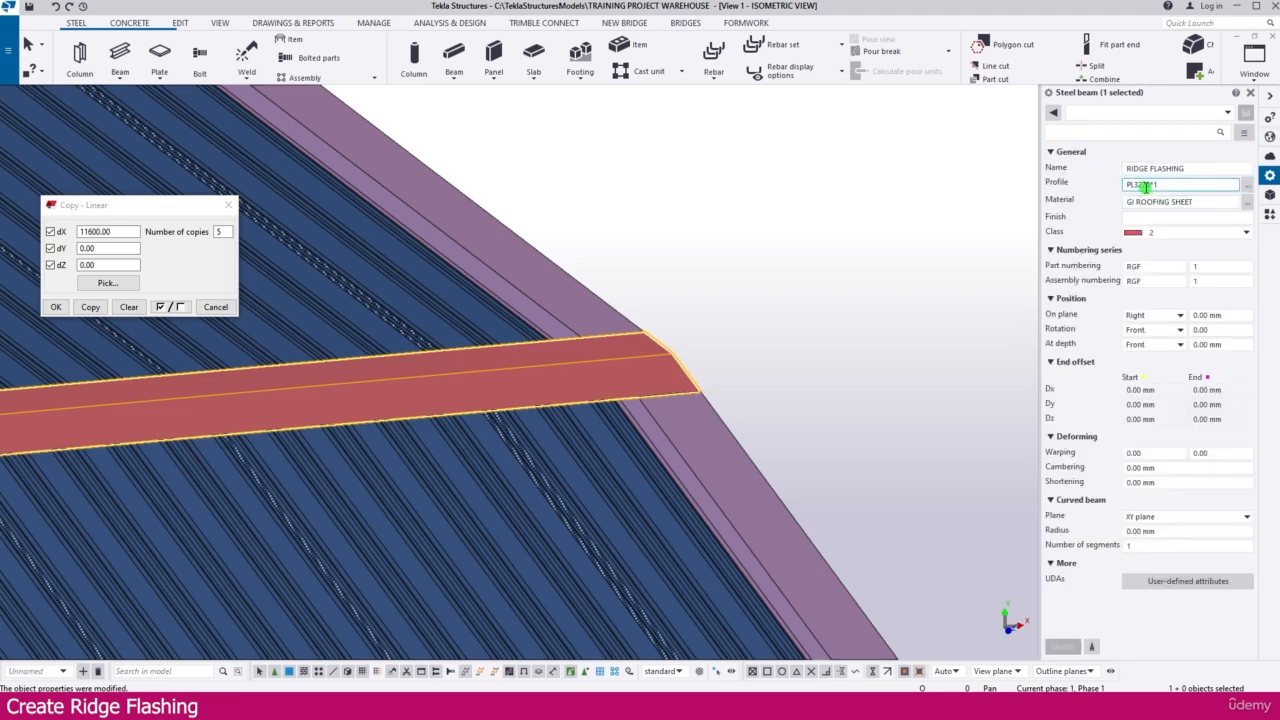
# Try PL3260*1 as the last ridge flashing's profile, and set it back to PL3270*1
pyautogui.press('BackSpace')
pyautogui.write('6')
pyautogui.press('Return')
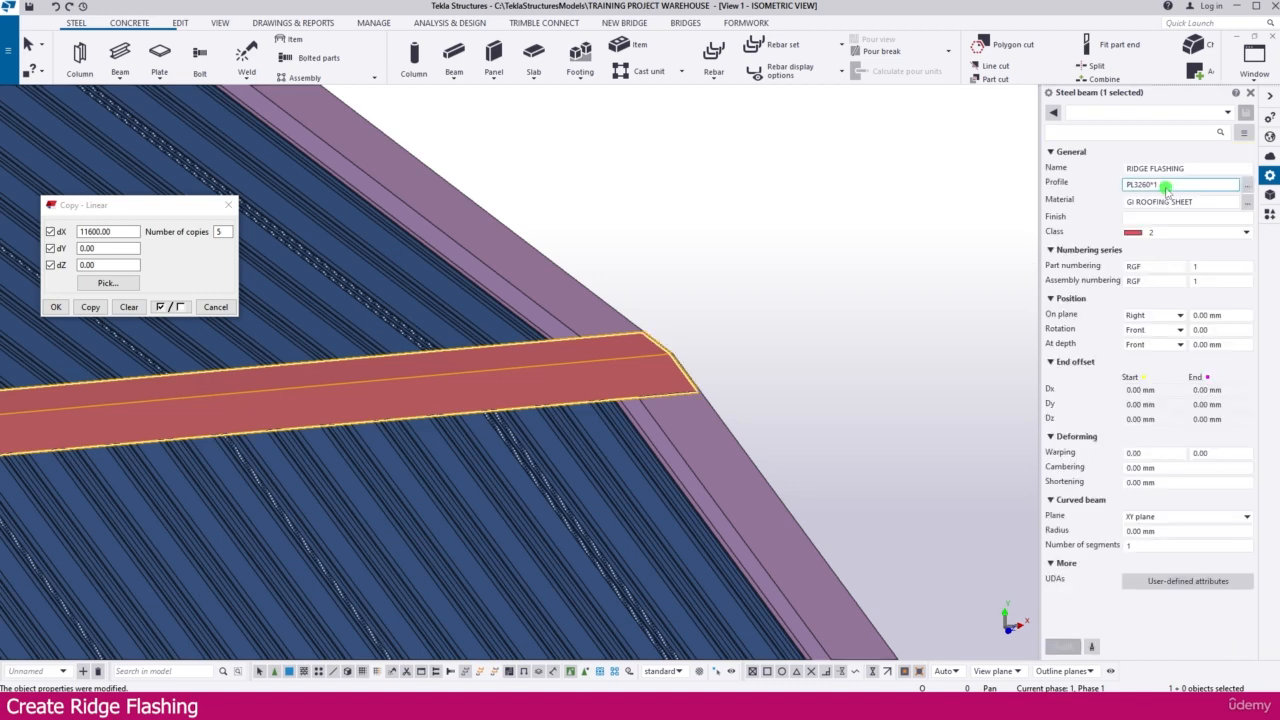
pyautogui.click(1140, 184)
pyautogui.press('BackSpace')
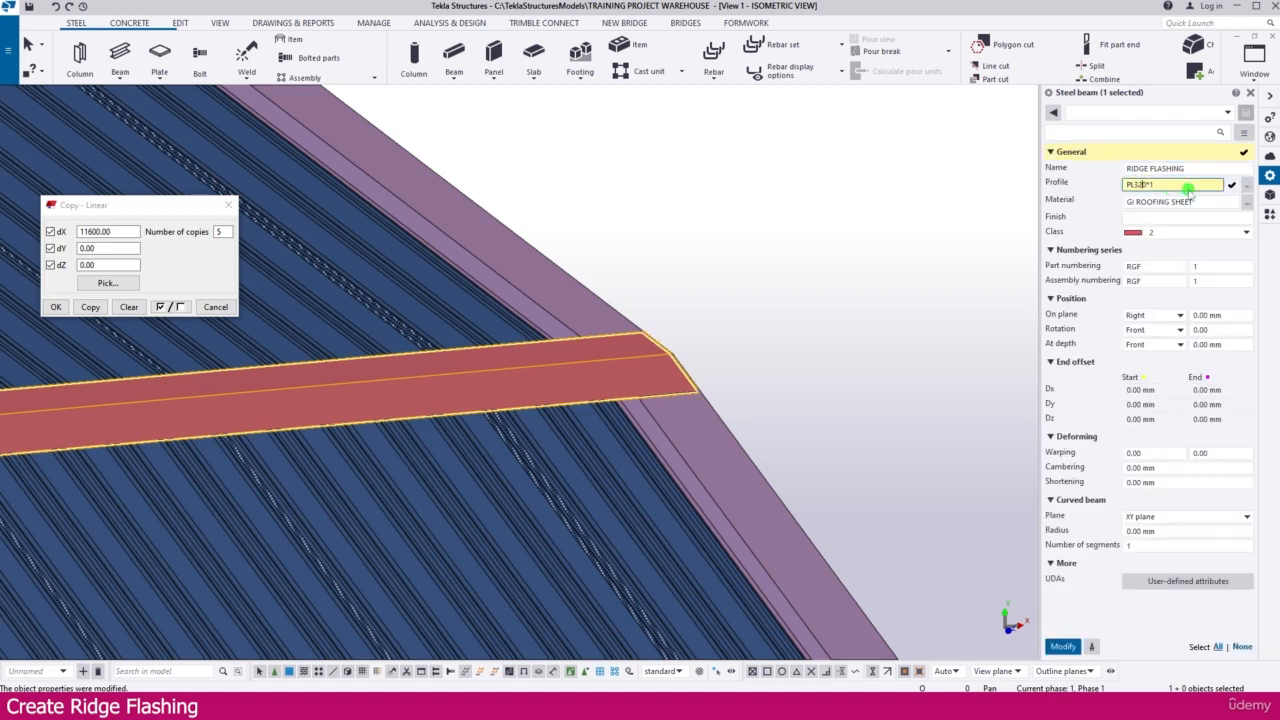
pyautogui.write('70')
pyautogui.press('Return')
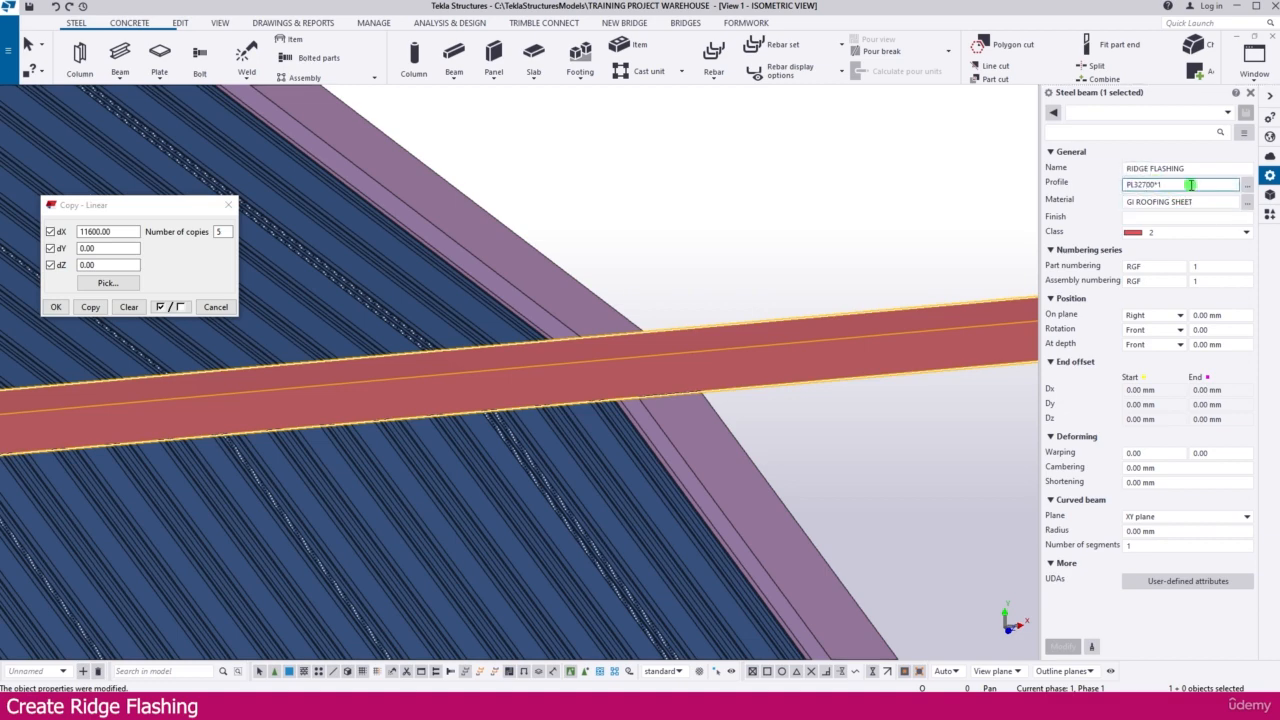
pyautogui.press('BackSpace')
pyautogui.press('Return')
# Check the last ridge flashing's end corner against the gable flashing up close and set its profile to PL3275*1
pyautogui.scroll(3, 694, 395)
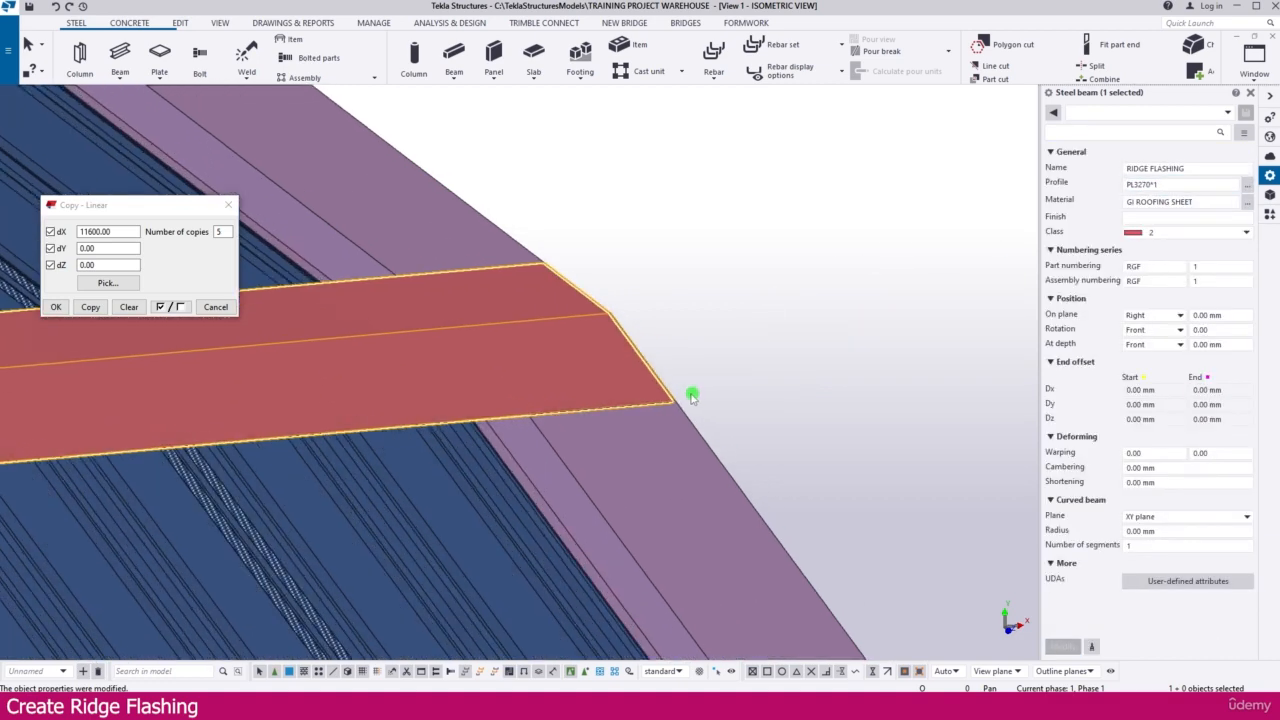
pyautogui.scroll(2, 692, 397)
pyautogui.scroll(2, 690, 400)
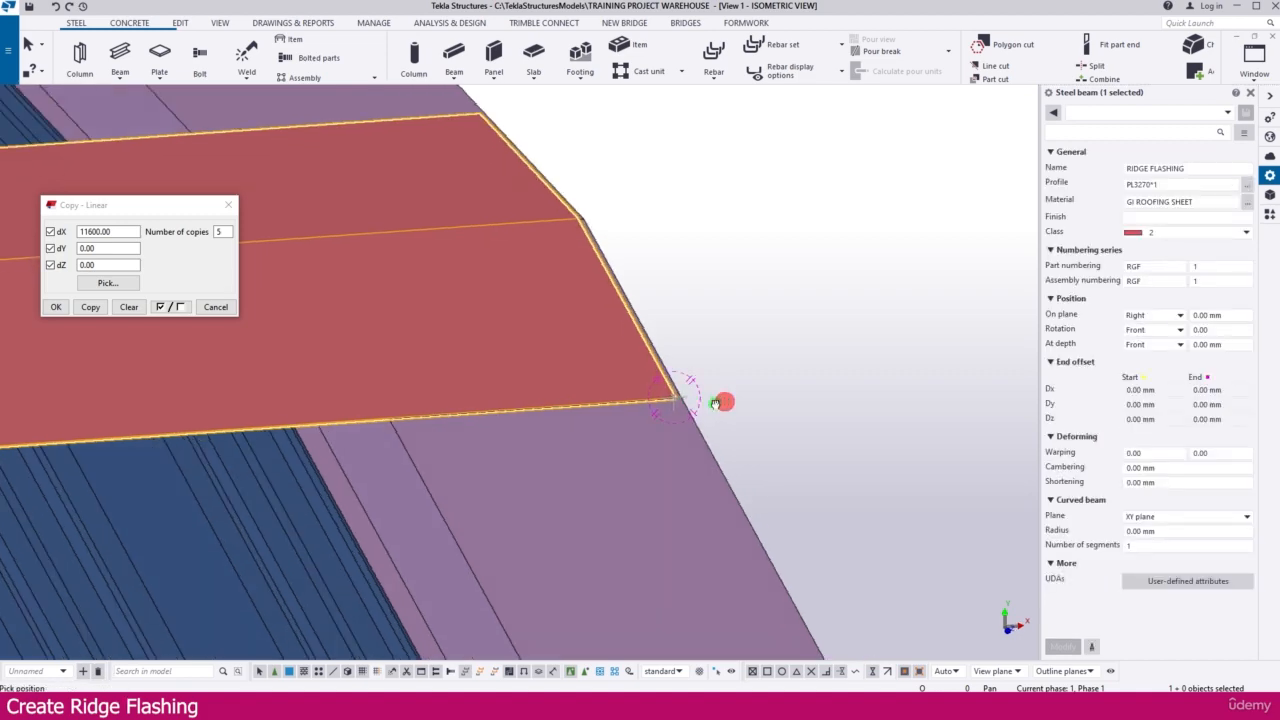
pyautogui.keyDown('ctrl'); pyautogui.moveTo(715, 403); pyautogui.dragTo(603, 406, button='middle'); pyautogui.keyUp('ctrl')
pyautogui.scroll(3, 680, 398)
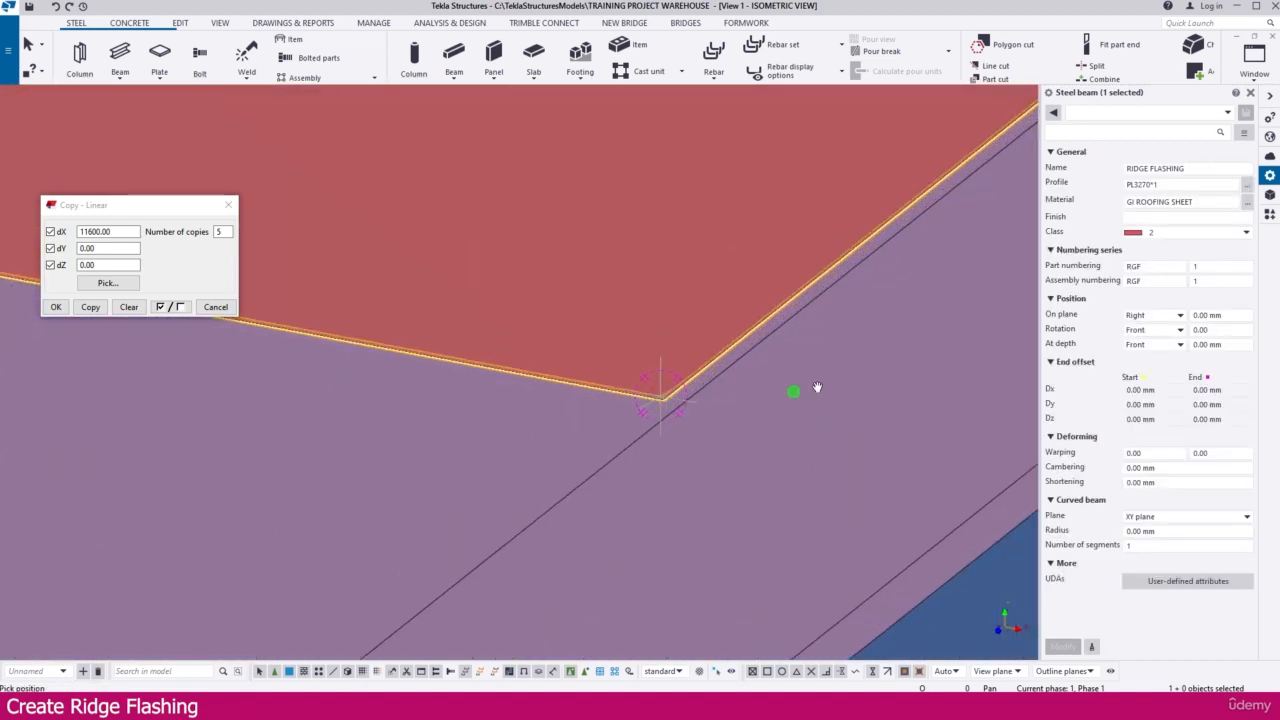
pyautogui.moveTo(1142, 185); pyautogui.dragTo(1147, 185)
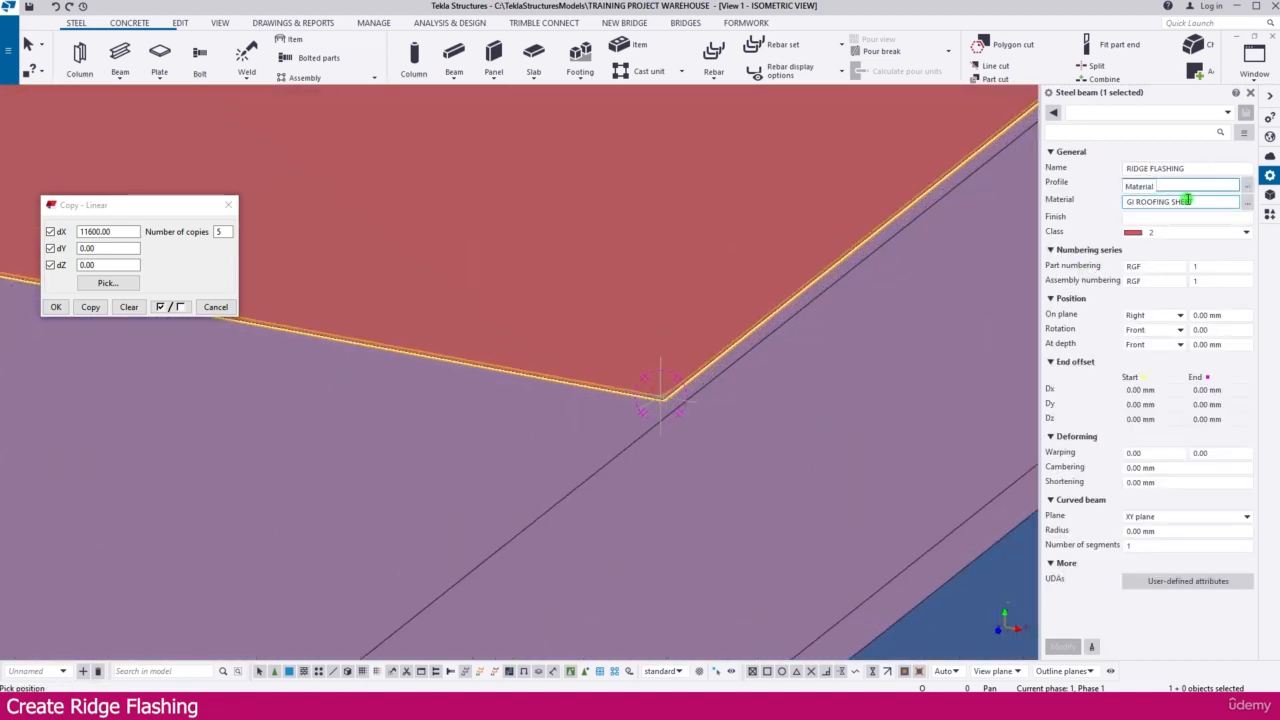
pyautogui.write('8')
pyautogui.click(1228, 265)
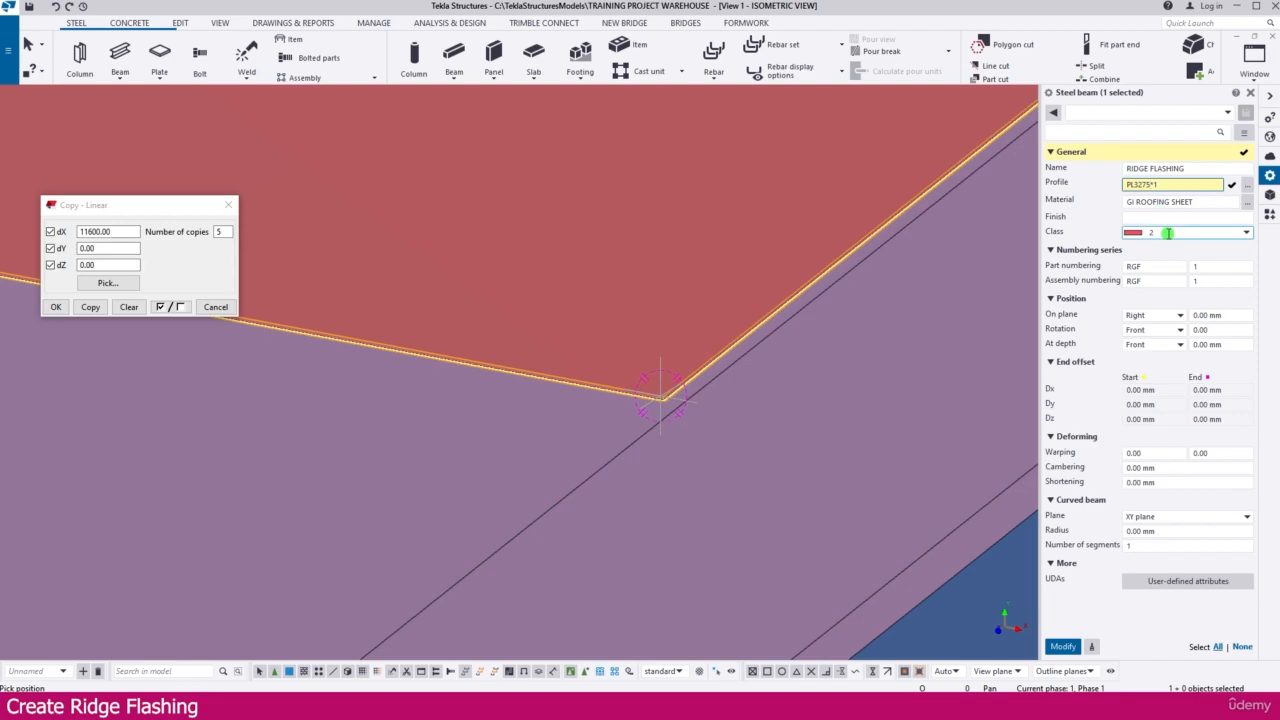
pyautogui.click(1063, 646)
# Deselect the ridge flashing and examine the full ridge line on the warehouse roof from both gable ends
pyautogui.scroll(-6, 612, 393)
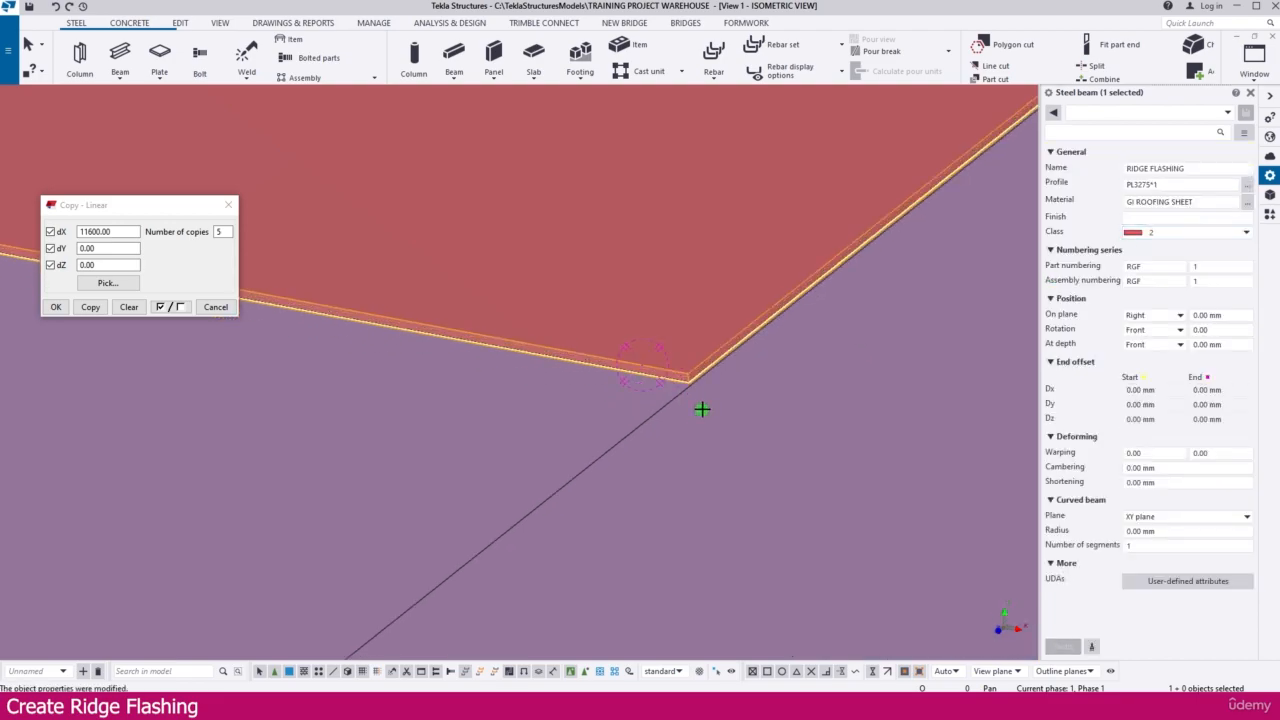
pyautogui.scroll(-8, 735, 404)
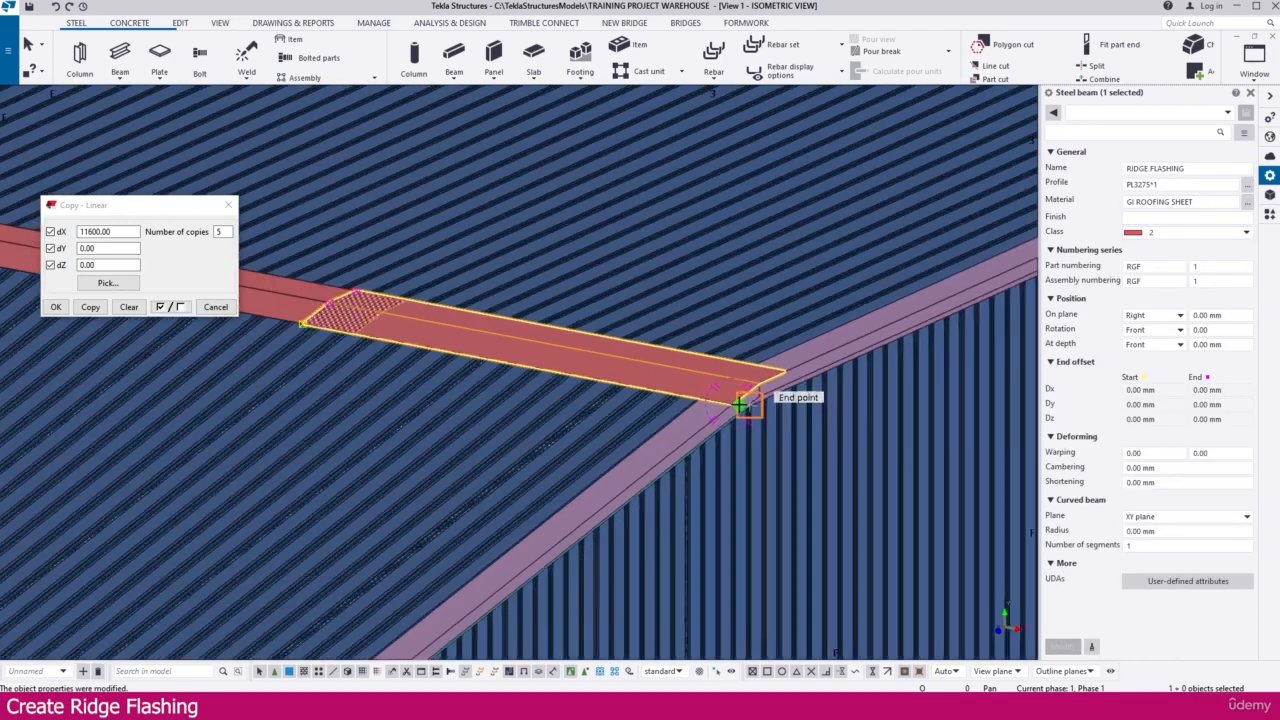
pyautogui.scroll(-3, 738, 403)
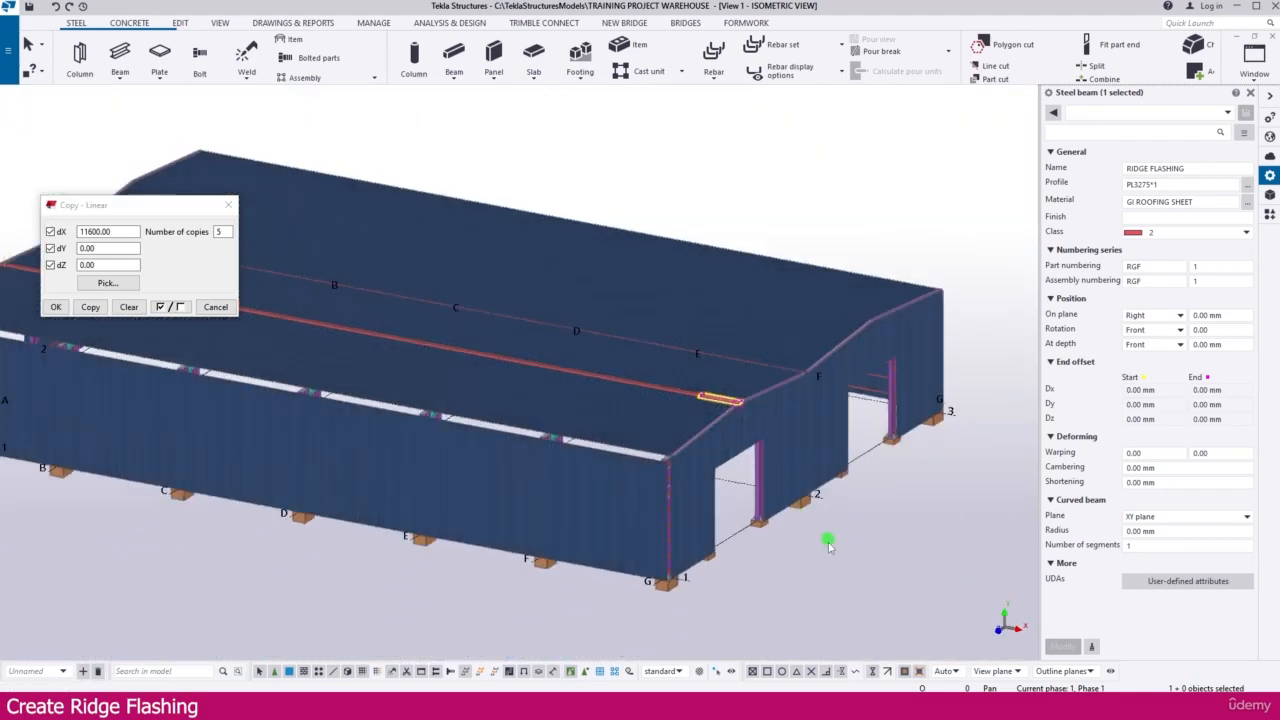
pyautogui.click(823, 551)
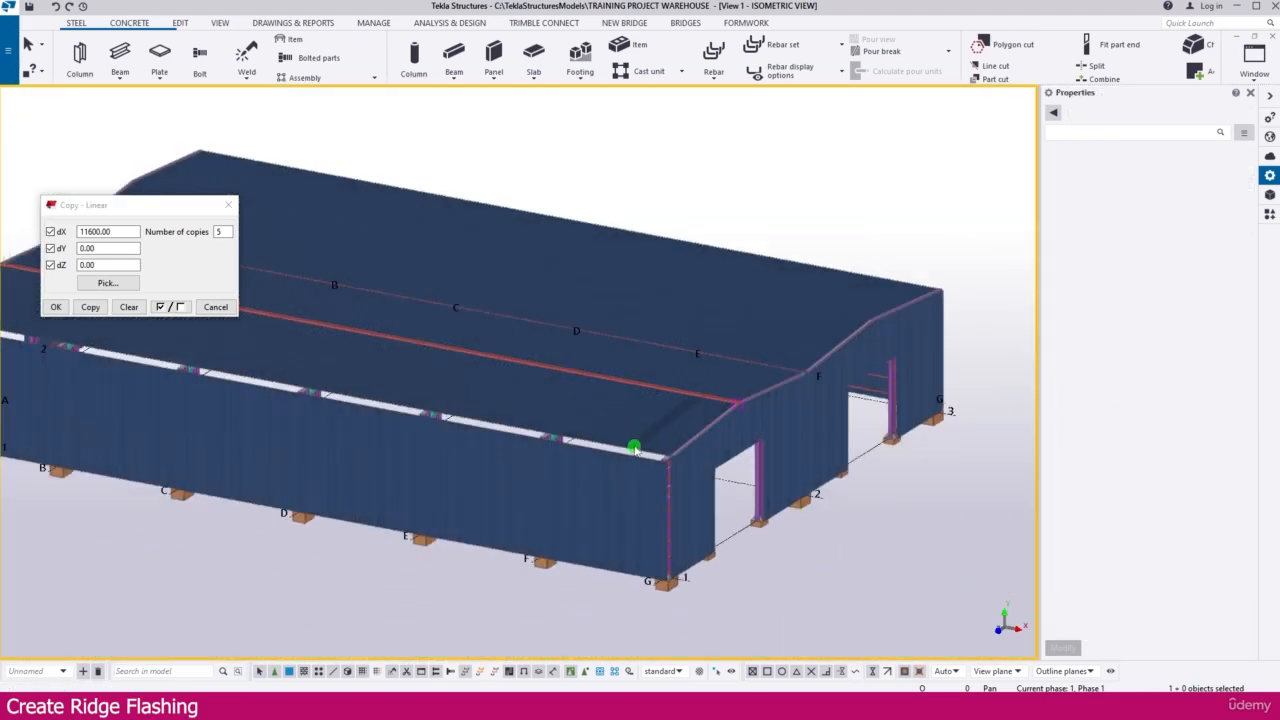
pyautogui.scroll(-5, 633, 448)
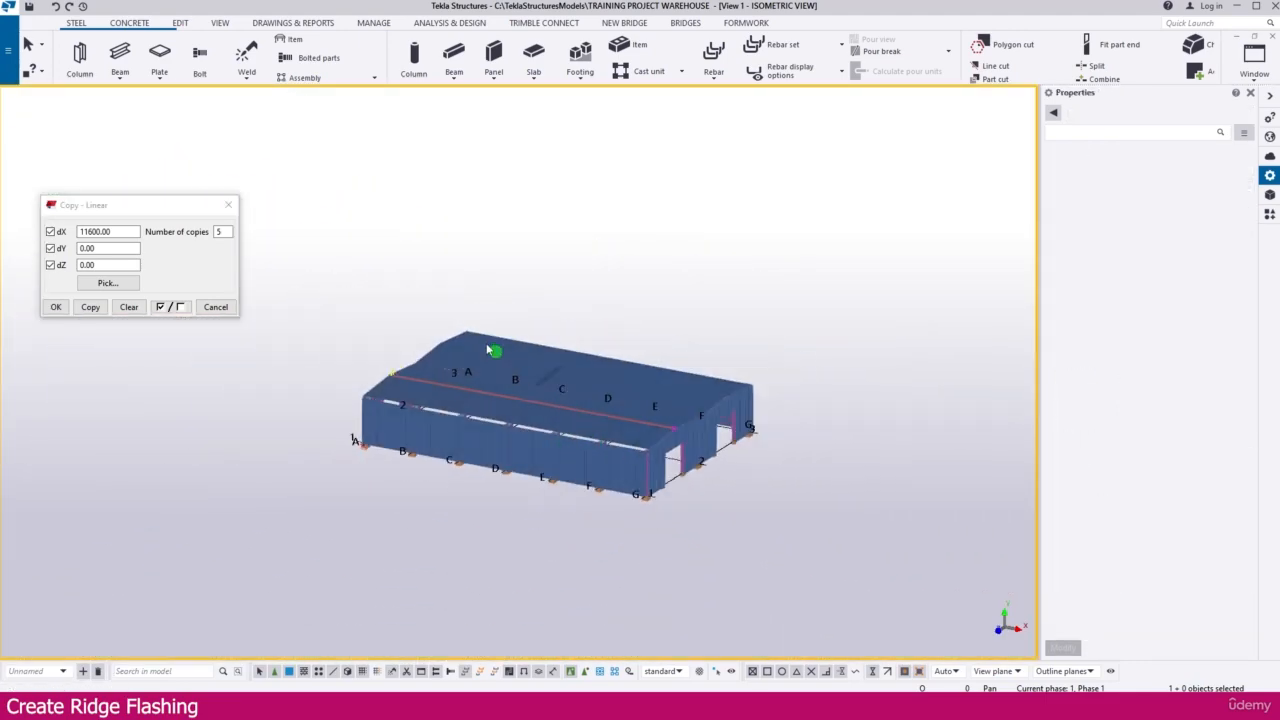
pyautogui.scroll(2, 495, 351)
pyautogui.moveTo(622, 447)
pyautogui.keyDown('ctrl'); pyautogui.mouseDown(button='middle')
pyautogui.moveTo(640, 444)
pyautogui.moveTo(634, 416)
pyautogui.moveTo(694, 417)
pyautogui.moveTo(711, 434)
pyautogui.moveTo(697, 456)
pyautogui.moveTo(843, 406)
pyautogui.mouseUp(button='middle'); pyautogui.keyUp('ctrl')
pyautogui.scroll(-2, 669, 441)
pyautogui.click(713, 353)
pyautogui.scroll(1, 680, 537)
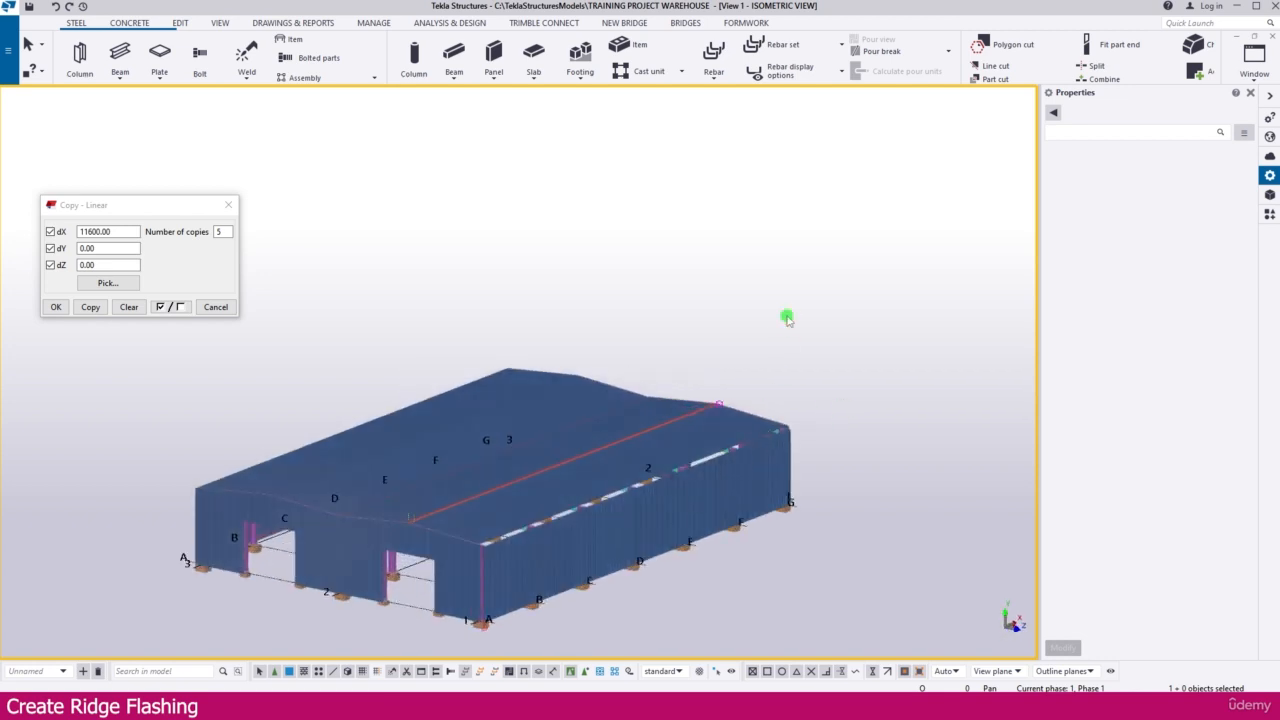
# Open the view's object group filter, clear SIDE SHEET from the part Name condition and pick a replacement value from a roof part in the model
pyautogui.doubleClick(787, 316)
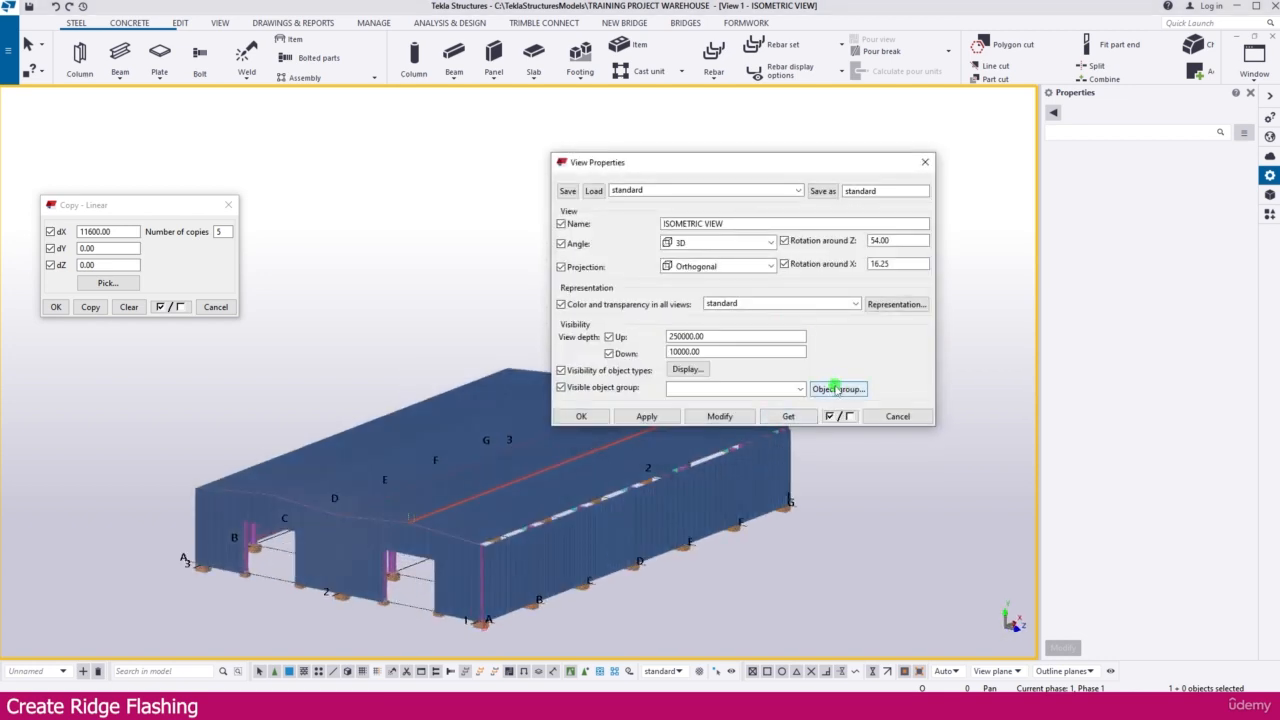
pyautogui.click(836, 389)
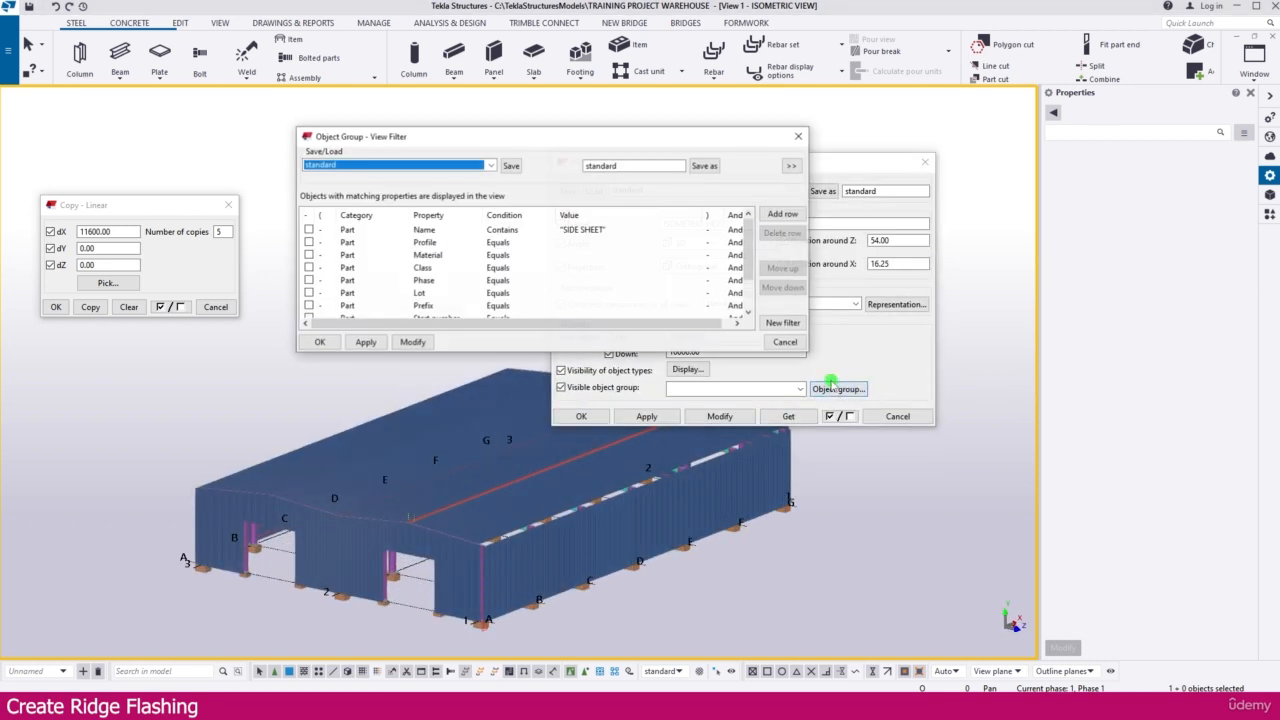
pyautogui.click(581, 230)
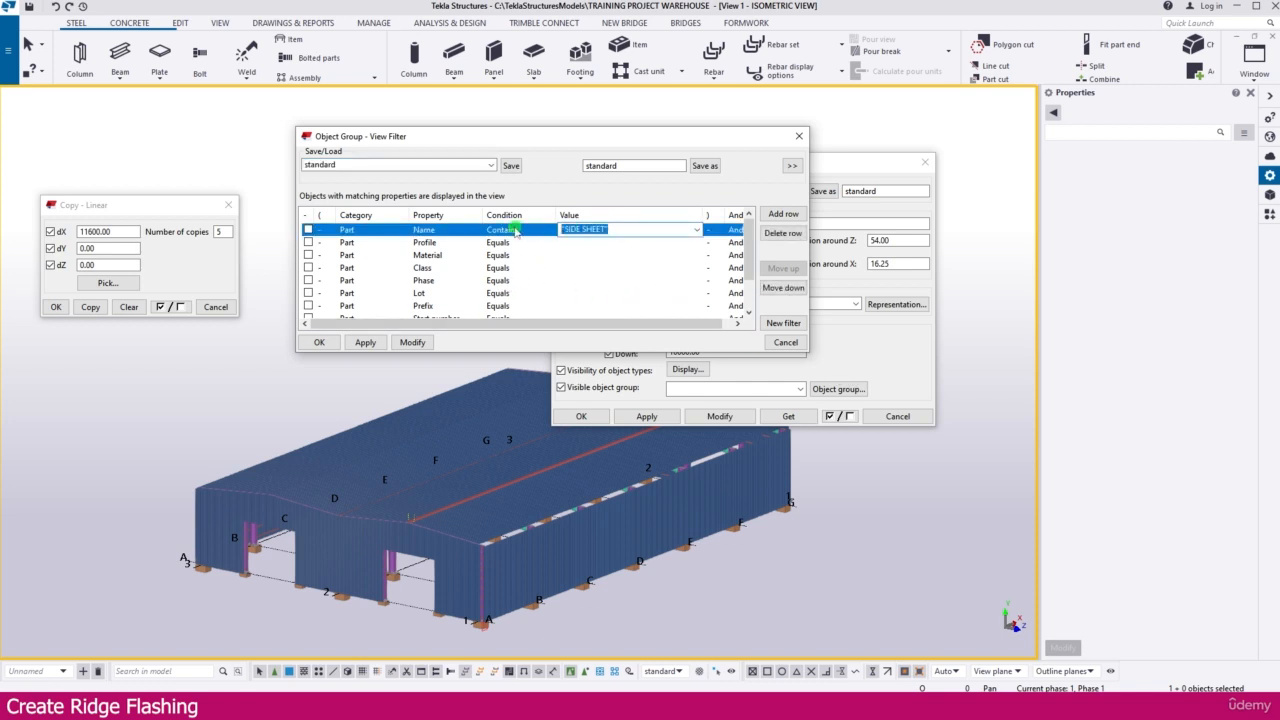
pyautogui.press('Delete')
pyautogui.click(697, 230)
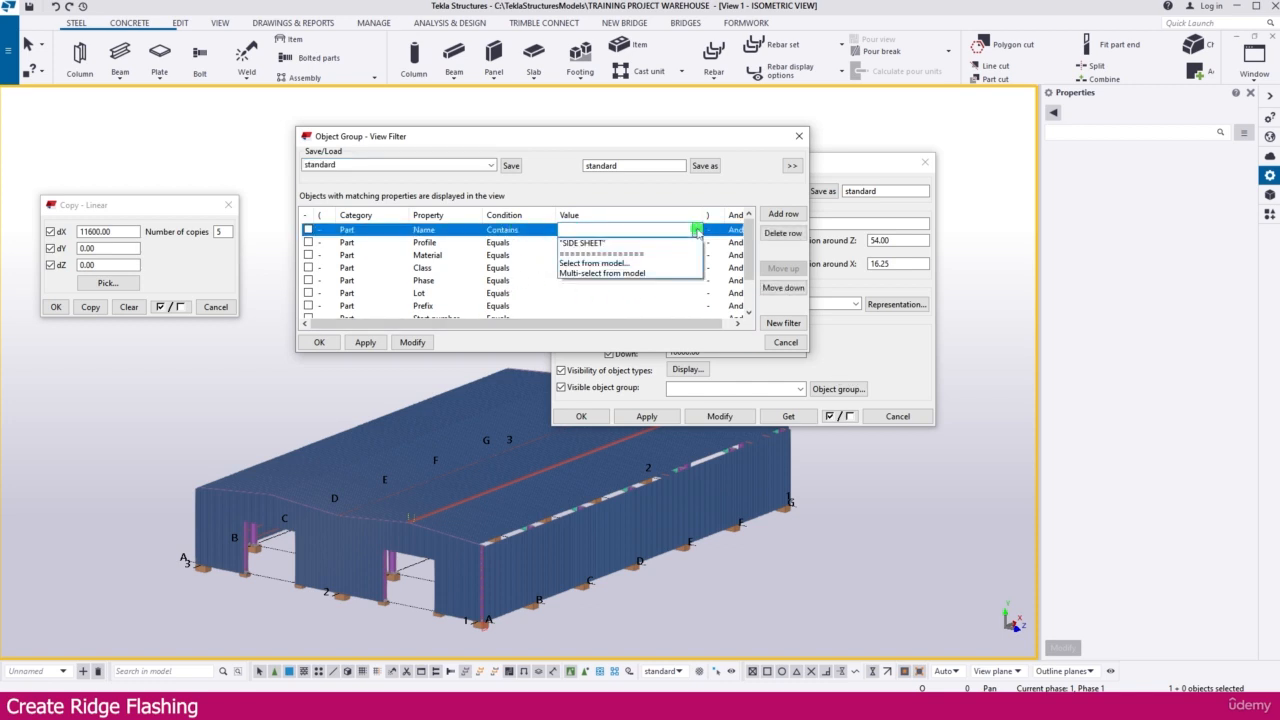
pyautogui.click(607, 273)
pyautogui.scroll(6, 430, 514)
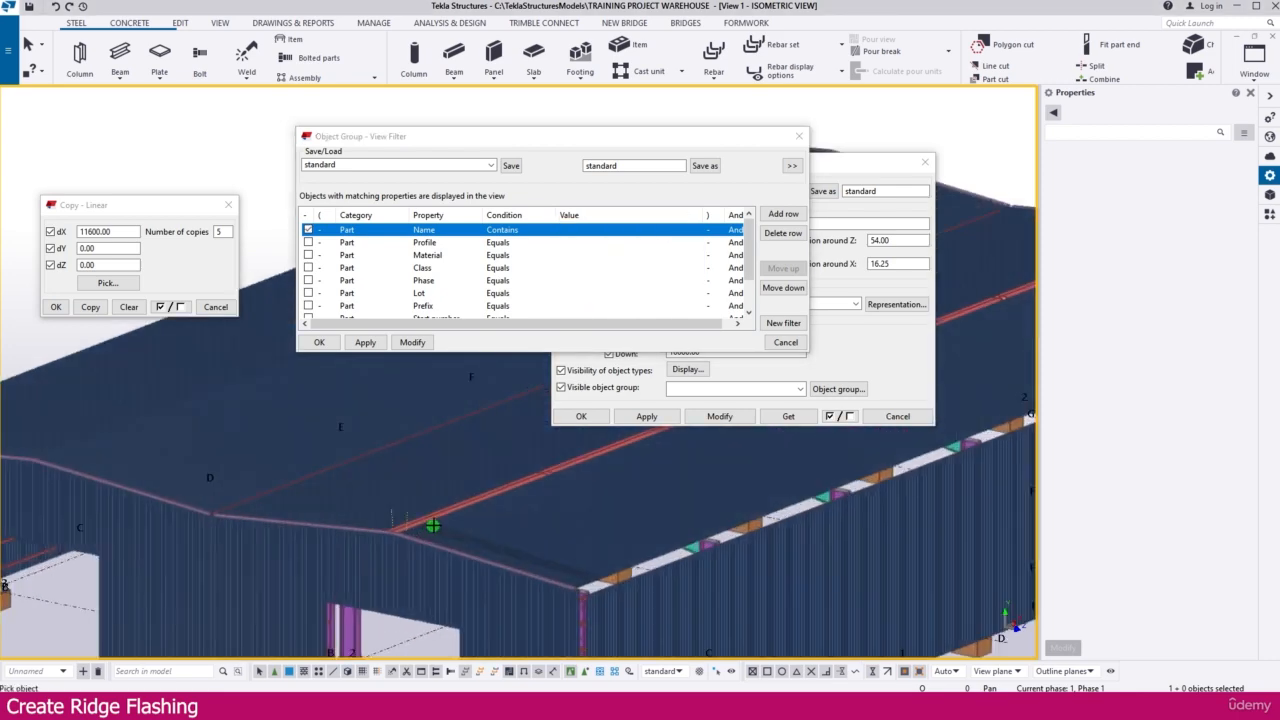
pyautogui.scroll(3, 431, 508)
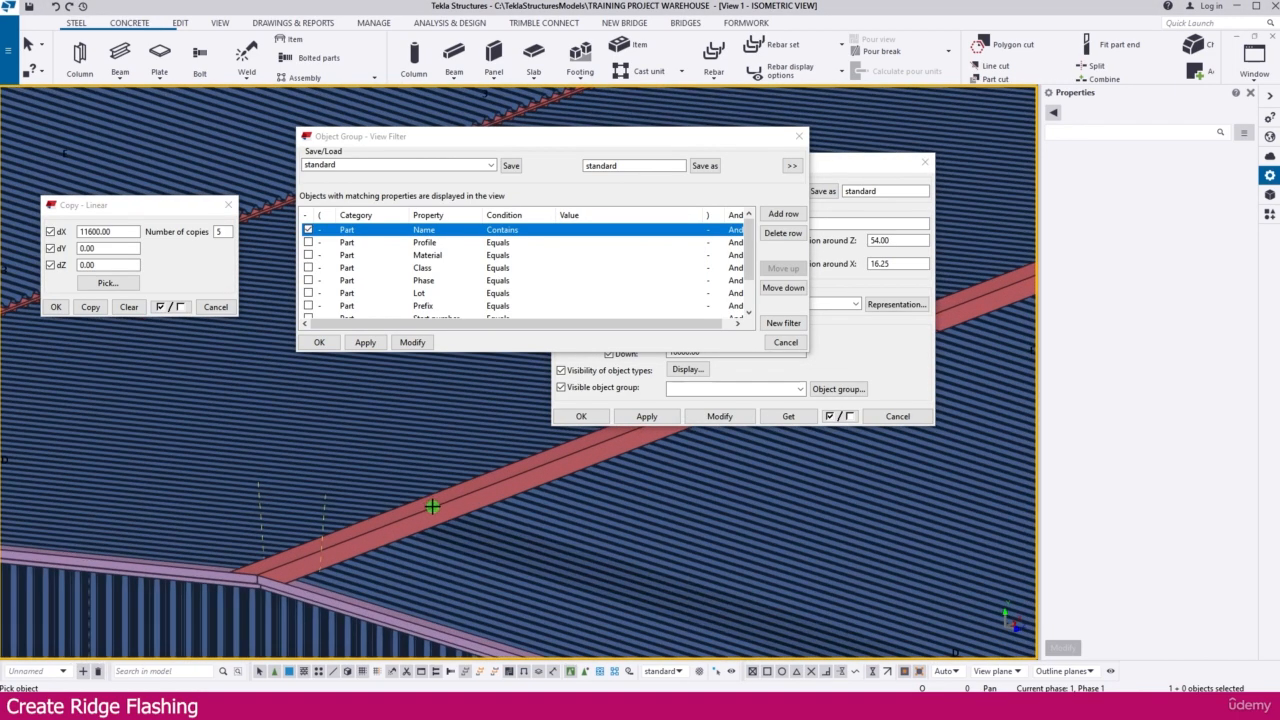
pyautogui.click(441, 506)
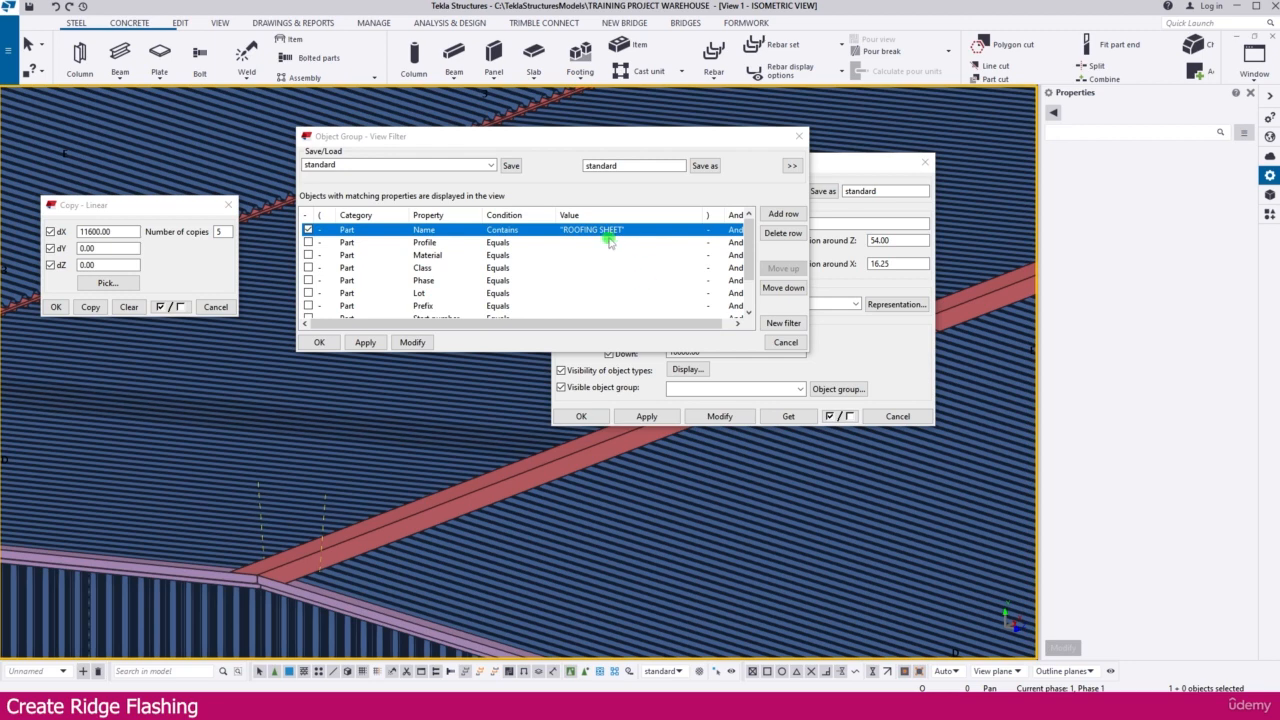
# Set the view filter's part Name condition to contain RIDGE FLASHING, picking the value from the ridge flashing in the model
pyautogui.scroll(3, 305, 600)
pyautogui.click(648, 229)
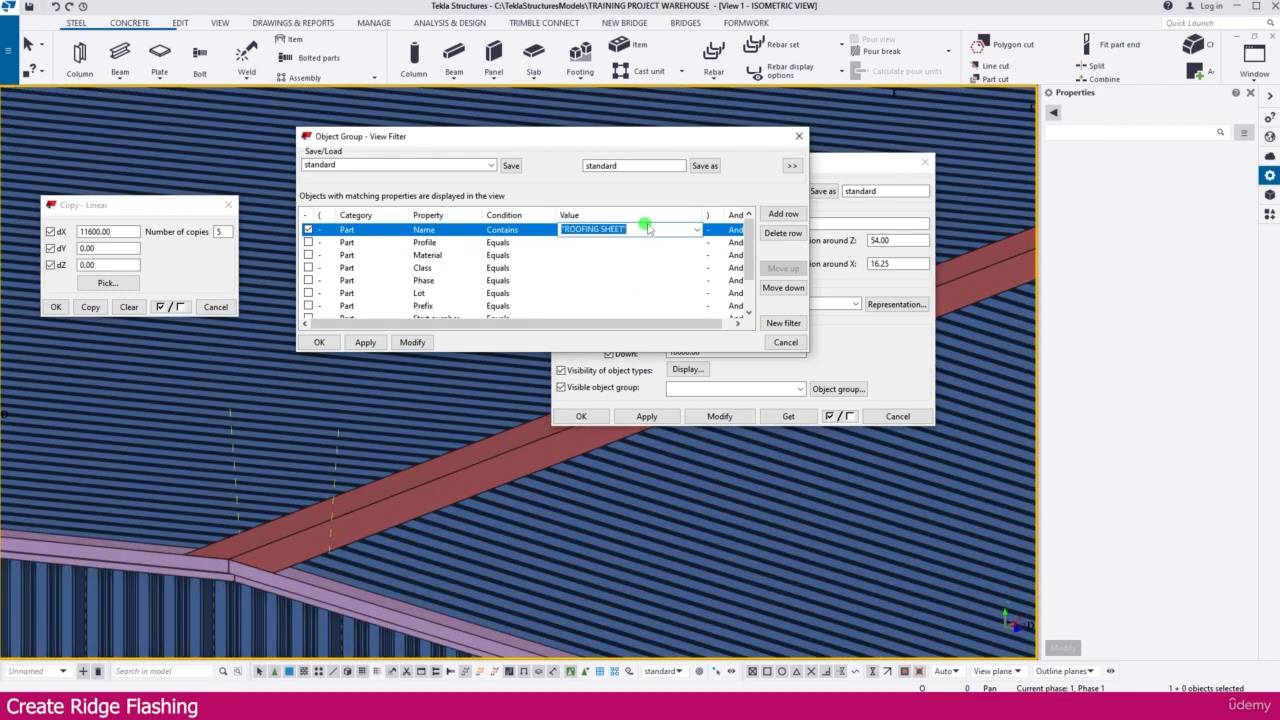
pyautogui.click(694, 229)
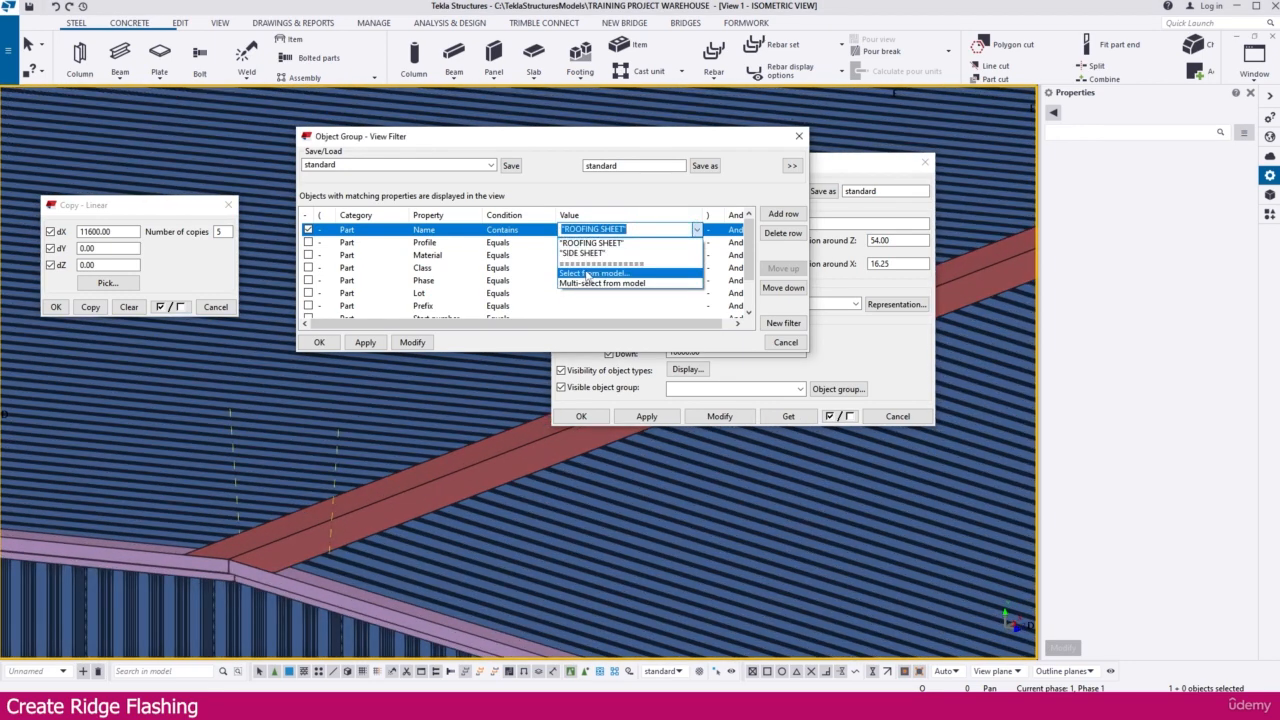
pyautogui.click(587, 273)
pyautogui.scroll(2, 223, 578)
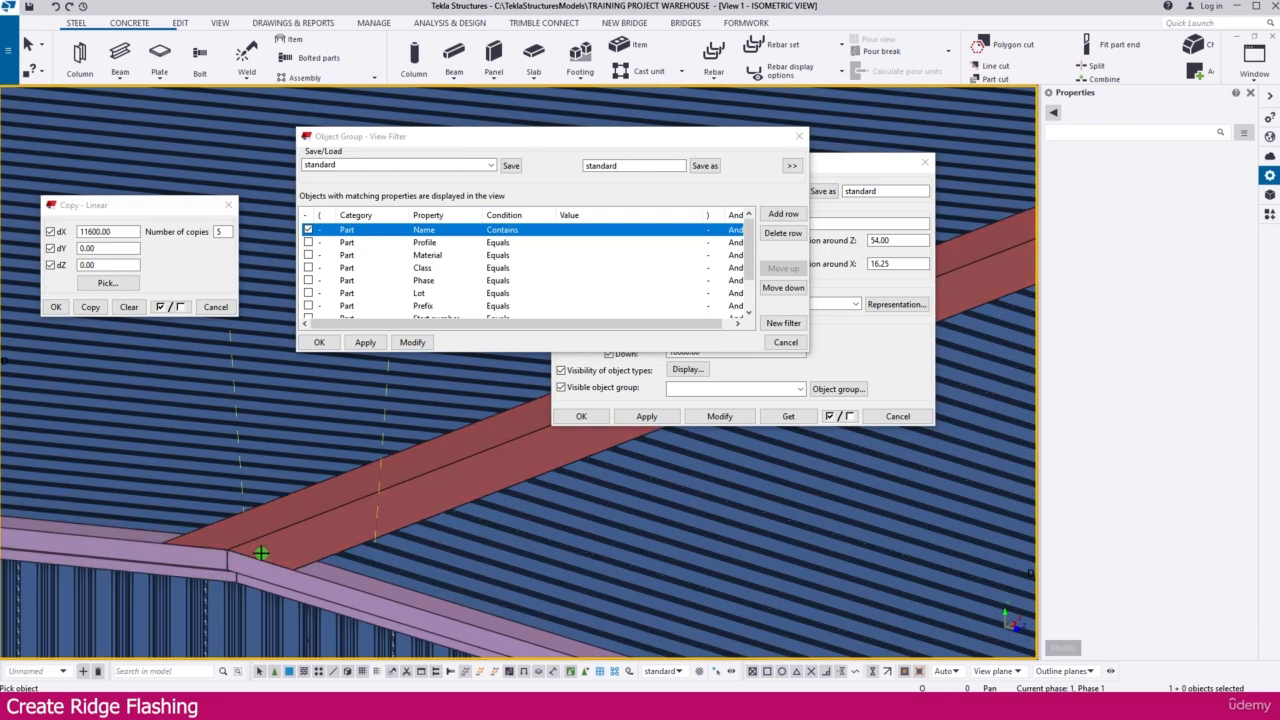
pyautogui.click(261, 555)
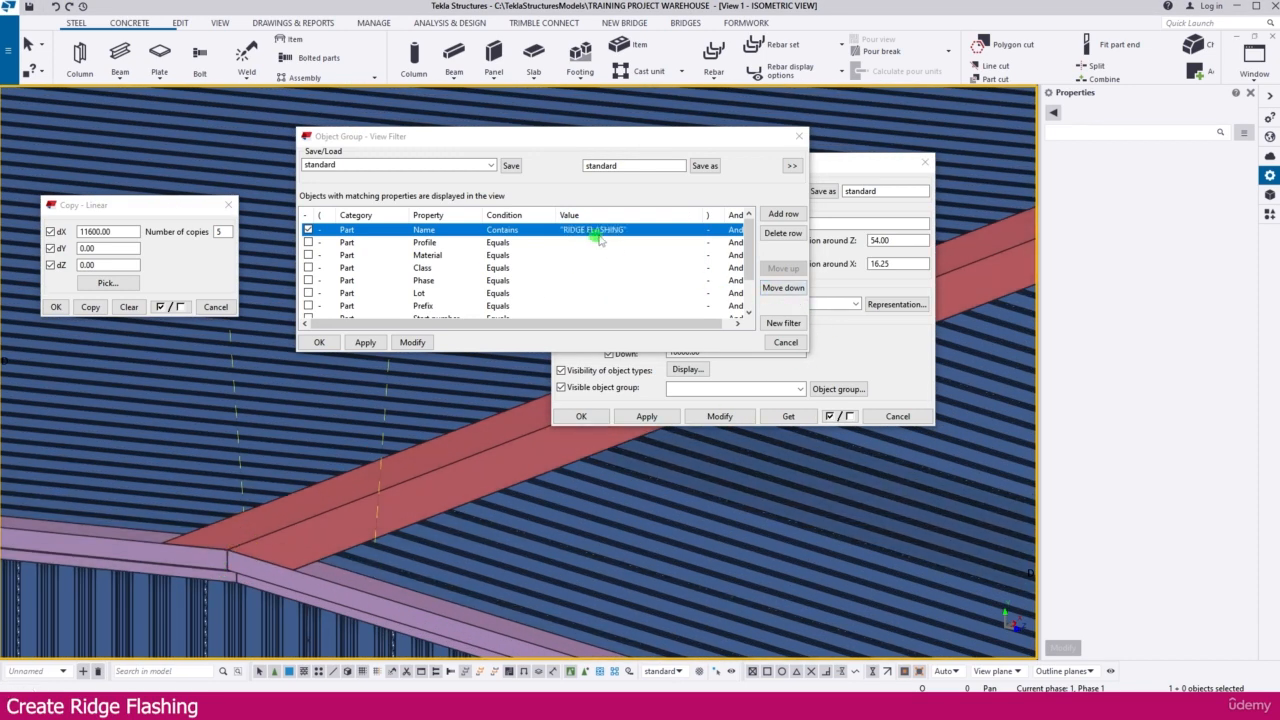
# Apply the RIDGE FLASHING filter to the isometric view and close the filter and view properties dialogs
pyautogui.click(412, 342)
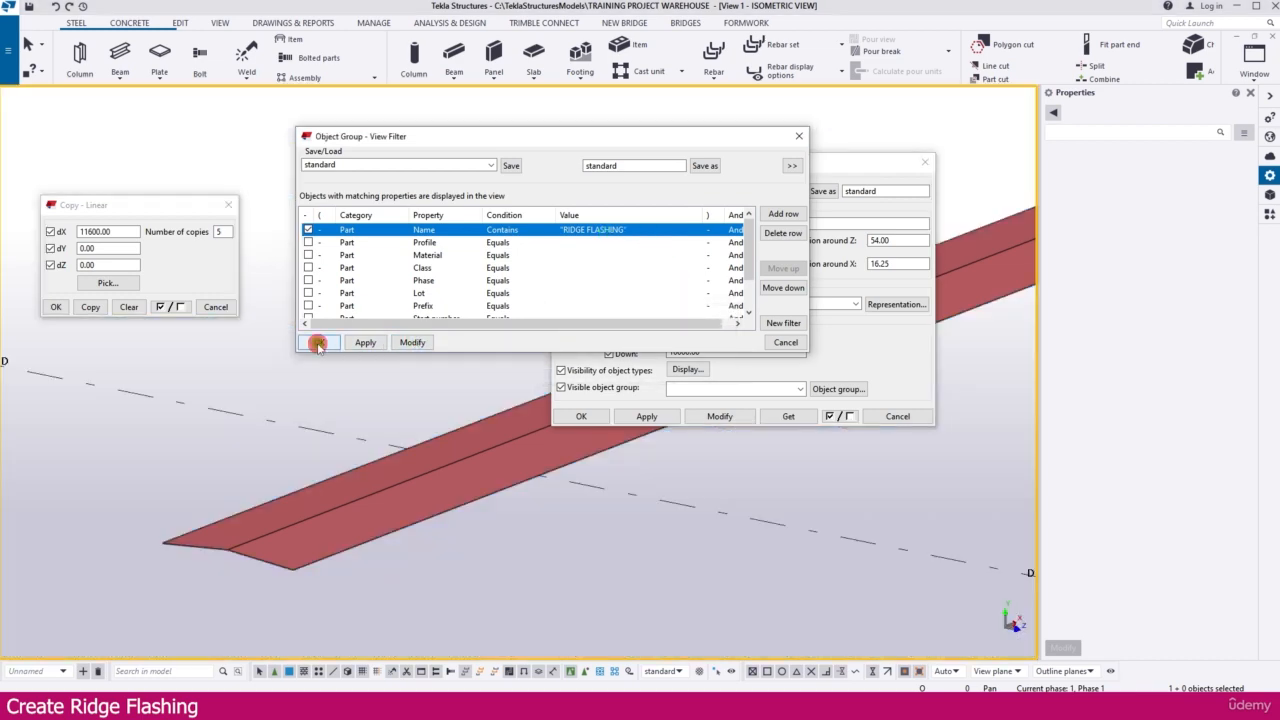
pyautogui.click(318, 343)
pyautogui.click(900, 416)
pyautogui.scroll(-5, 568, 446)
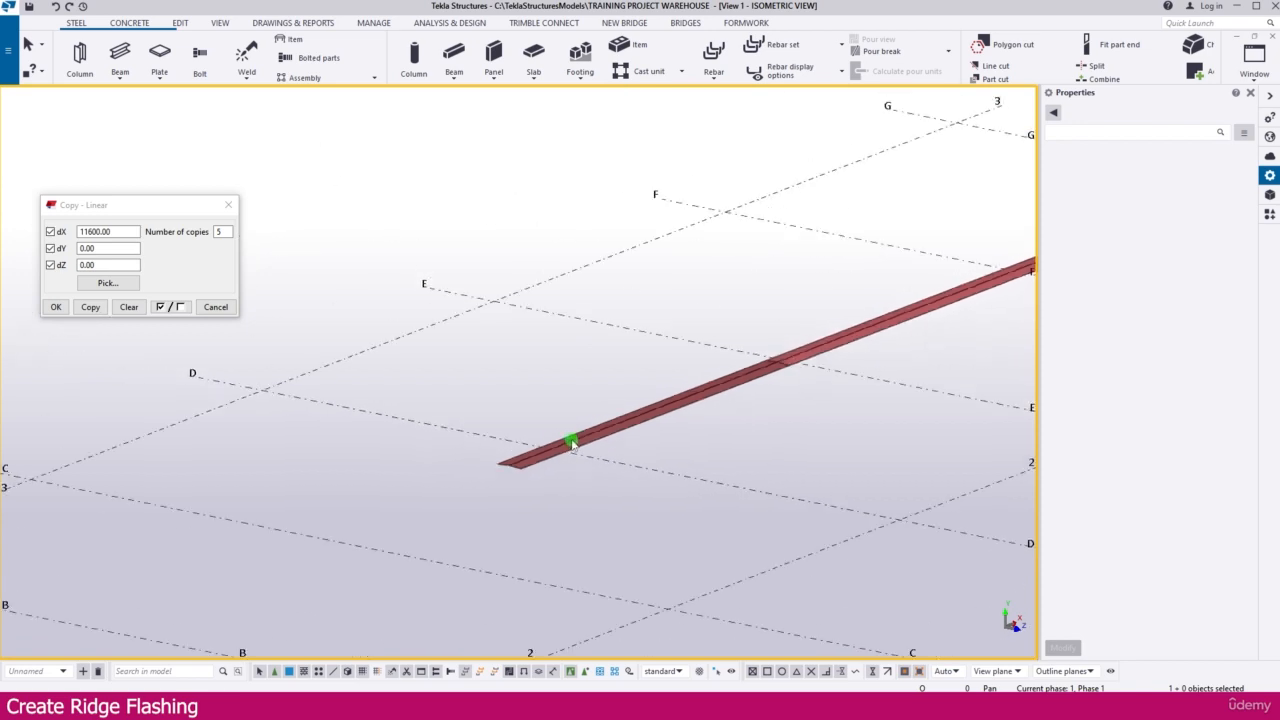
# Select all ridge flashings in the isometric view and switch to the Grid A elevation to frame the roof ridge
pyautogui.scroll(-5, 571, 443)
pyautogui.moveTo(503, 263); pyautogui.dragTo(948, 428)
pyautogui.hotkey('ctrl', 'Tab')
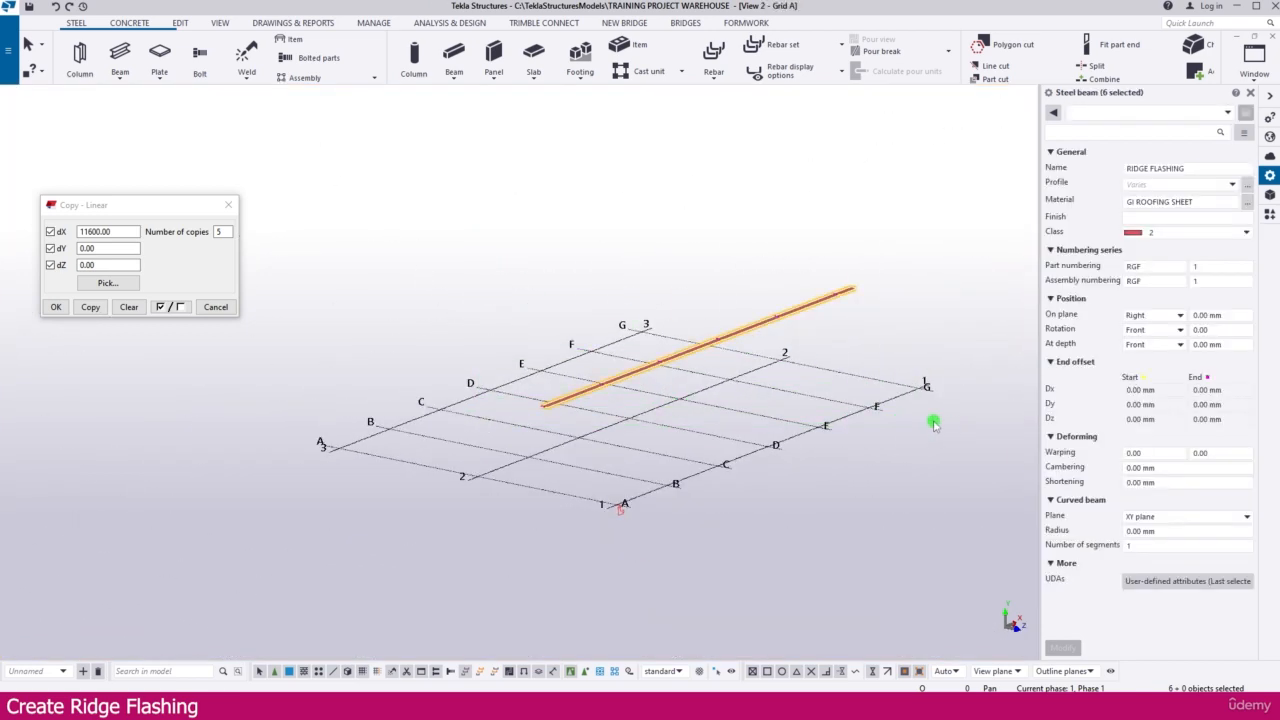
pyautogui.scroll(-10, 724, 305)
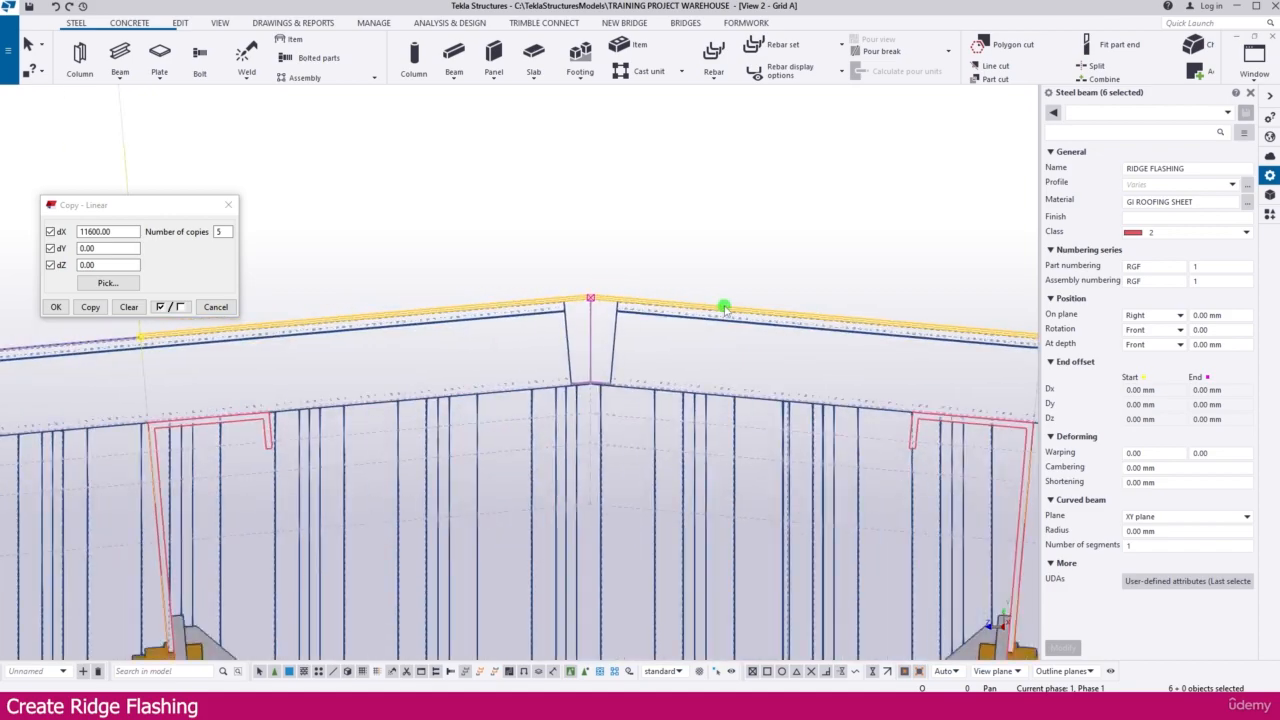
pyautogui.scroll(-3, 726, 306)
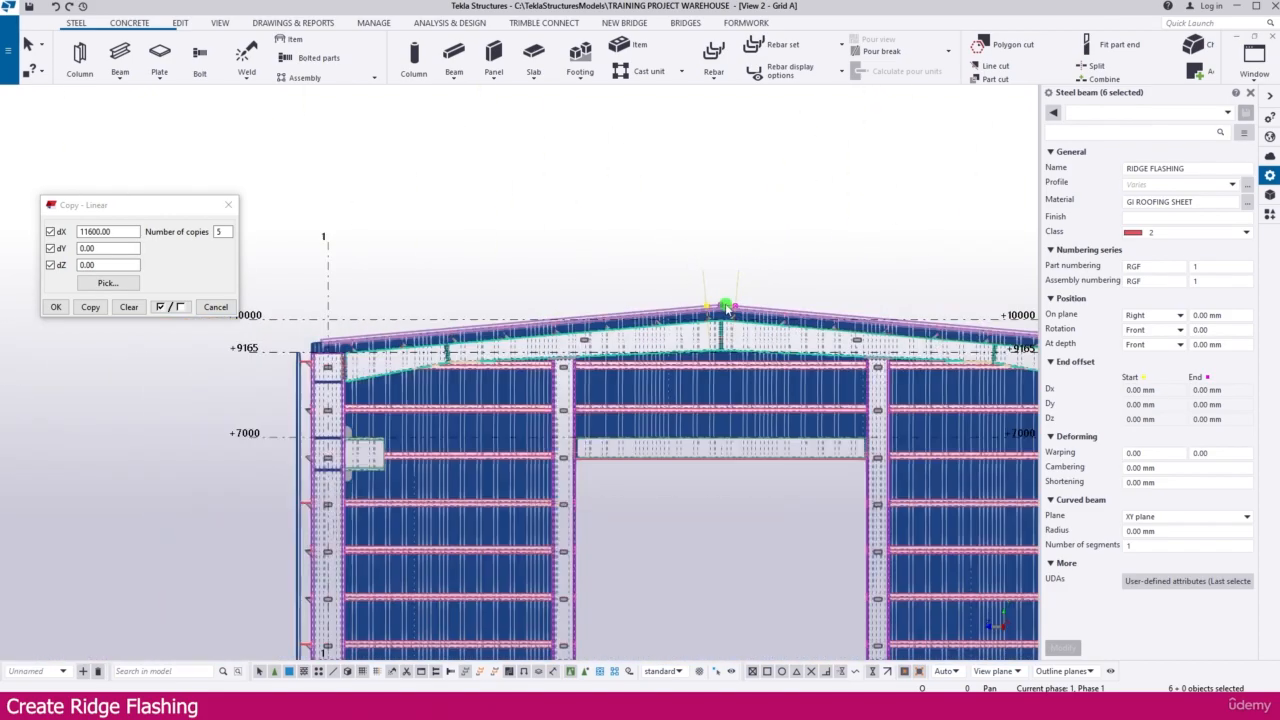
pyautogui.scroll(-2, 694, 277)
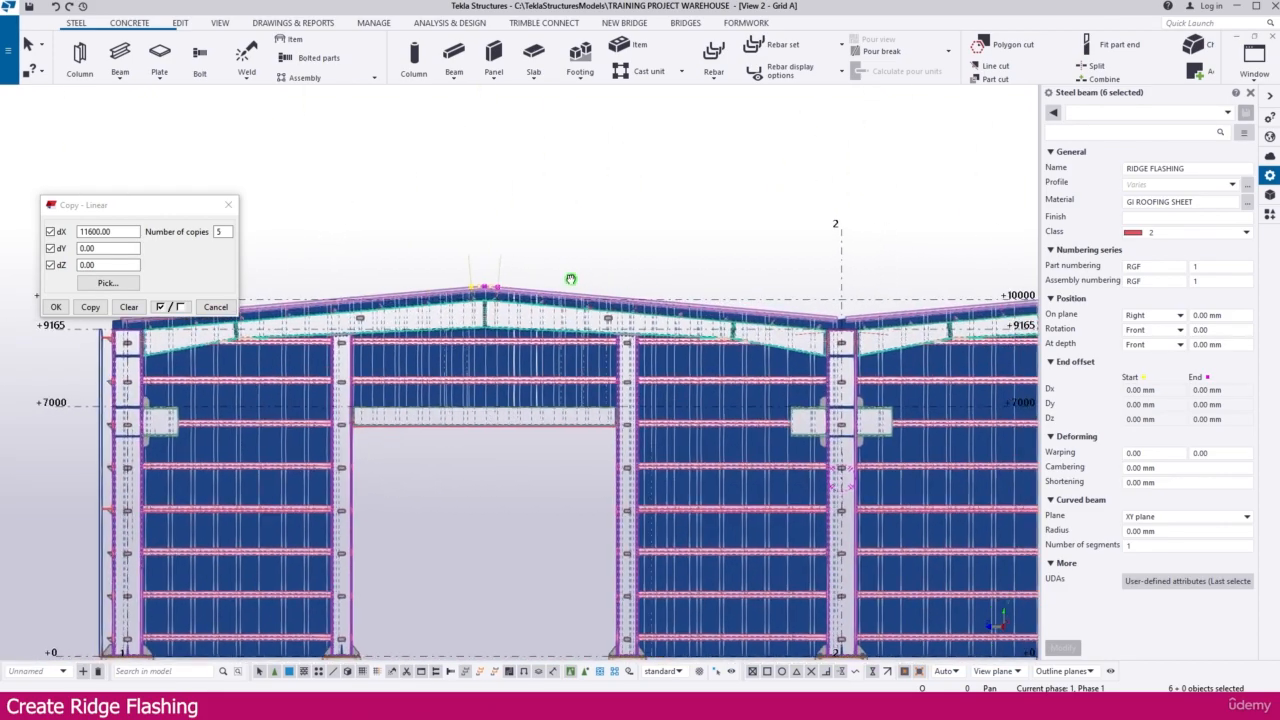
pyautogui.scroll(2, 551, 278)
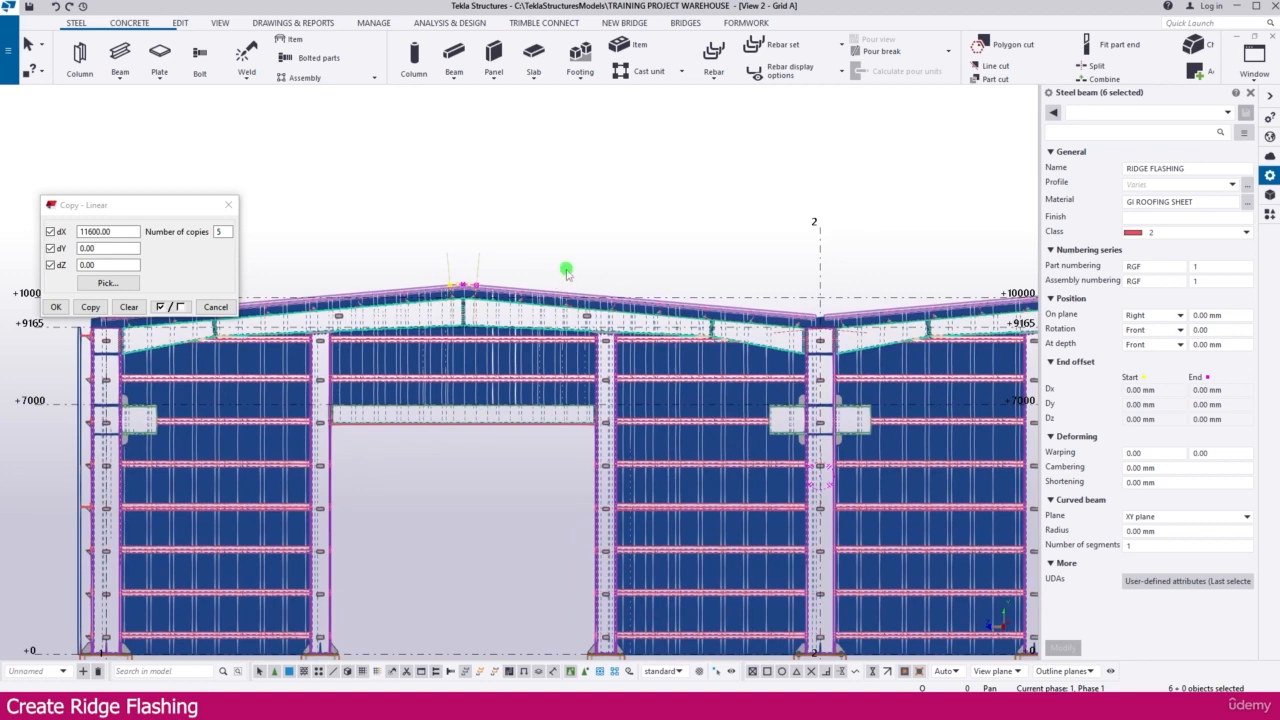
# Set the work plane parallel to the view plane of the Grid A elevation
pyautogui.click(262, 24)
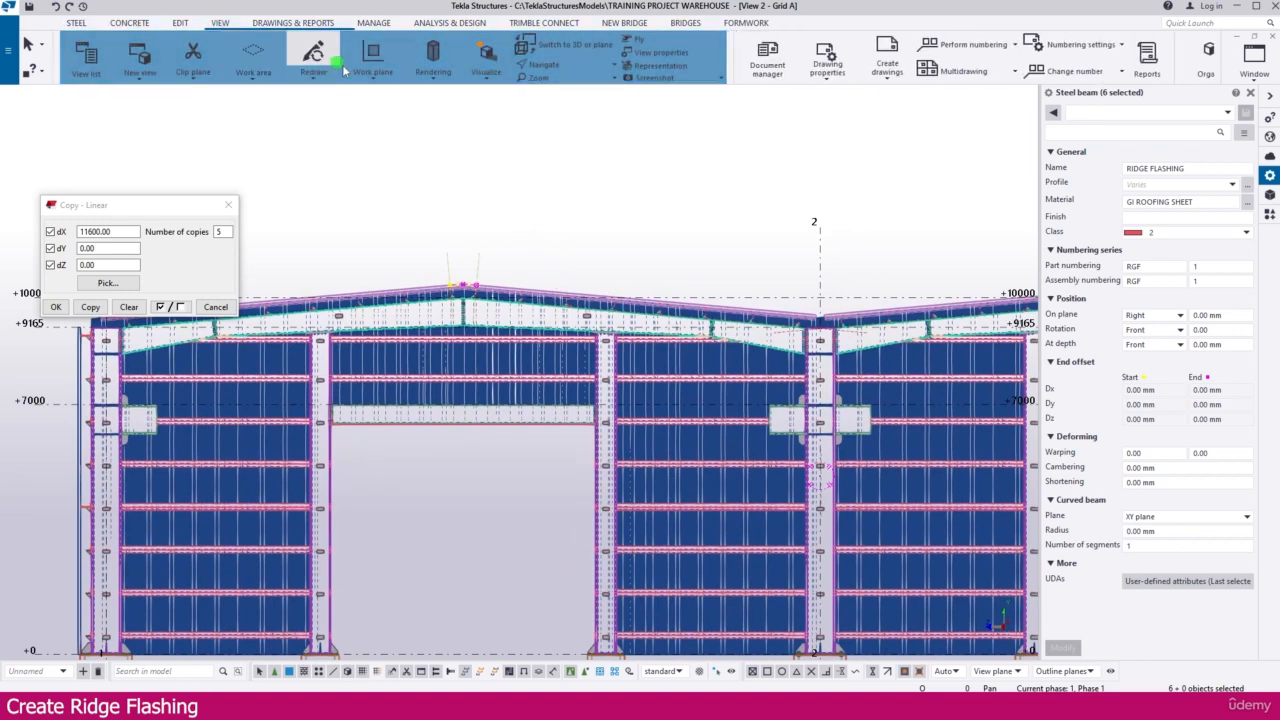
pyautogui.click(375, 80)
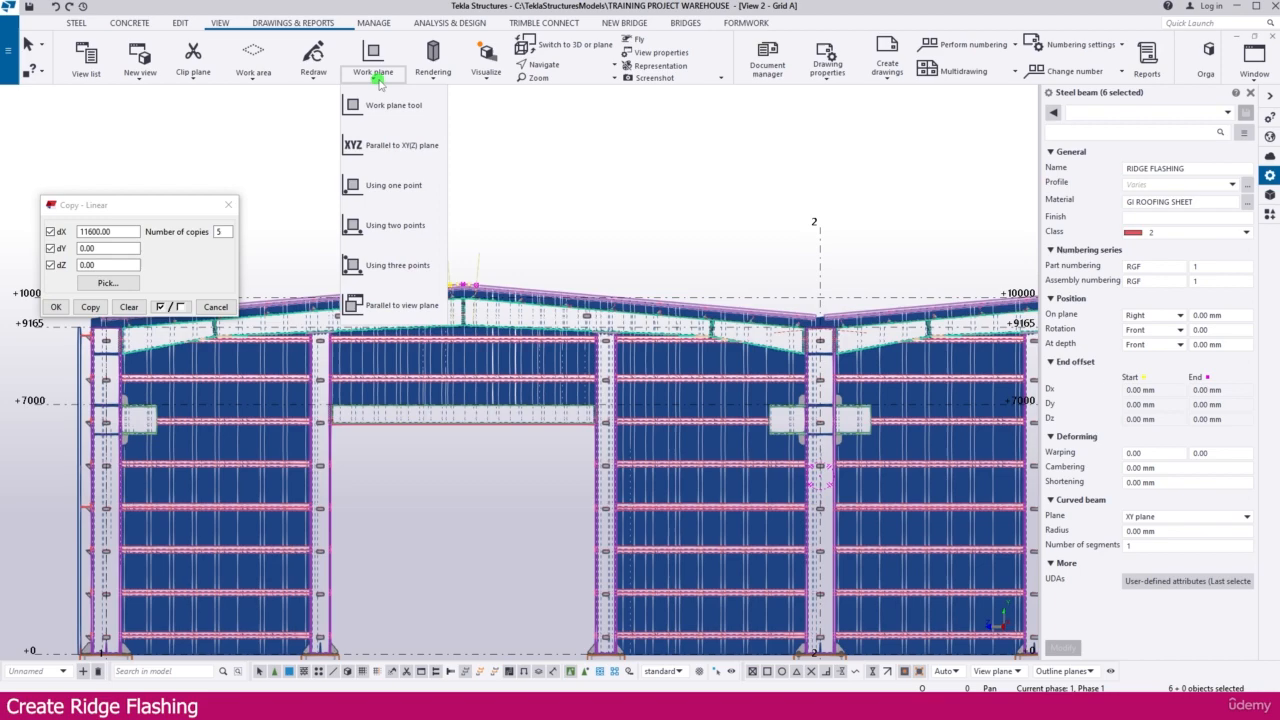
pyautogui.click(385, 306)
pyautogui.scroll(-5, 480, 205)
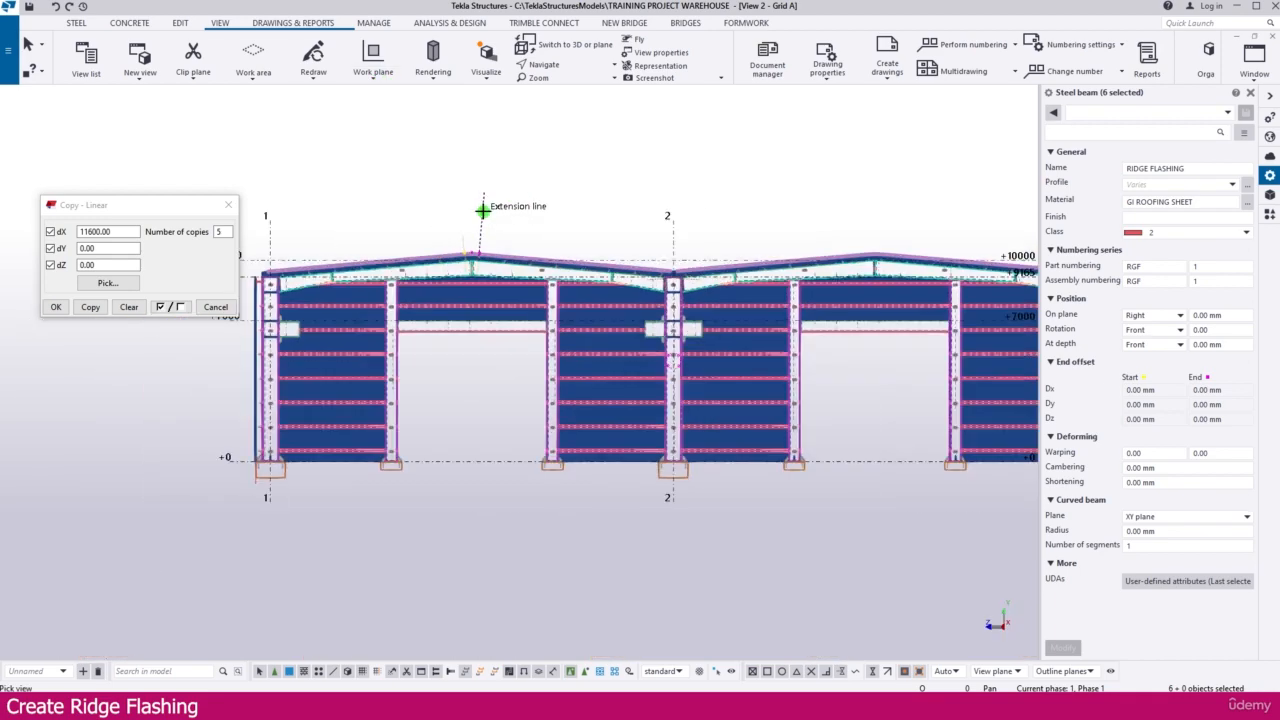
# Mirror-copy the selected ridge flashings about grid line 2, with X0 22000, Y0 14000 and angle -90
pyautogui.scroll(5, 515, 205)
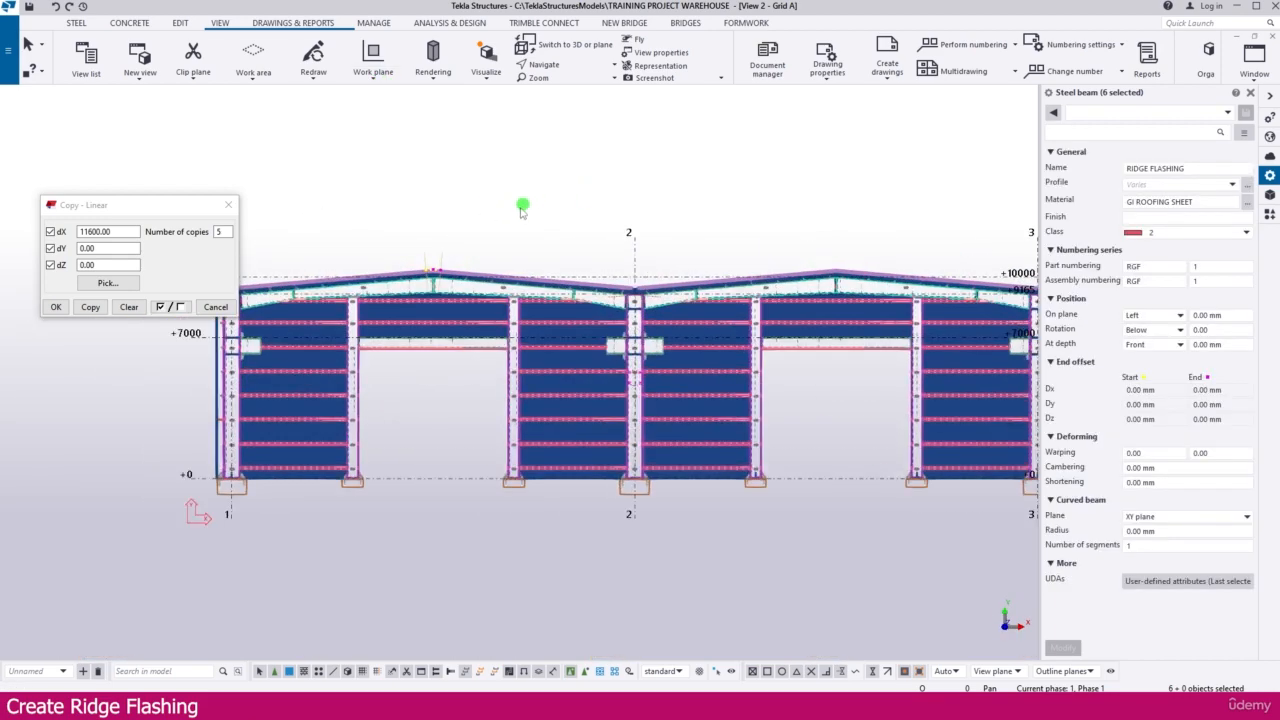
pyautogui.rightClick(493, 216)
pyautogui.moveTo(560, 258)
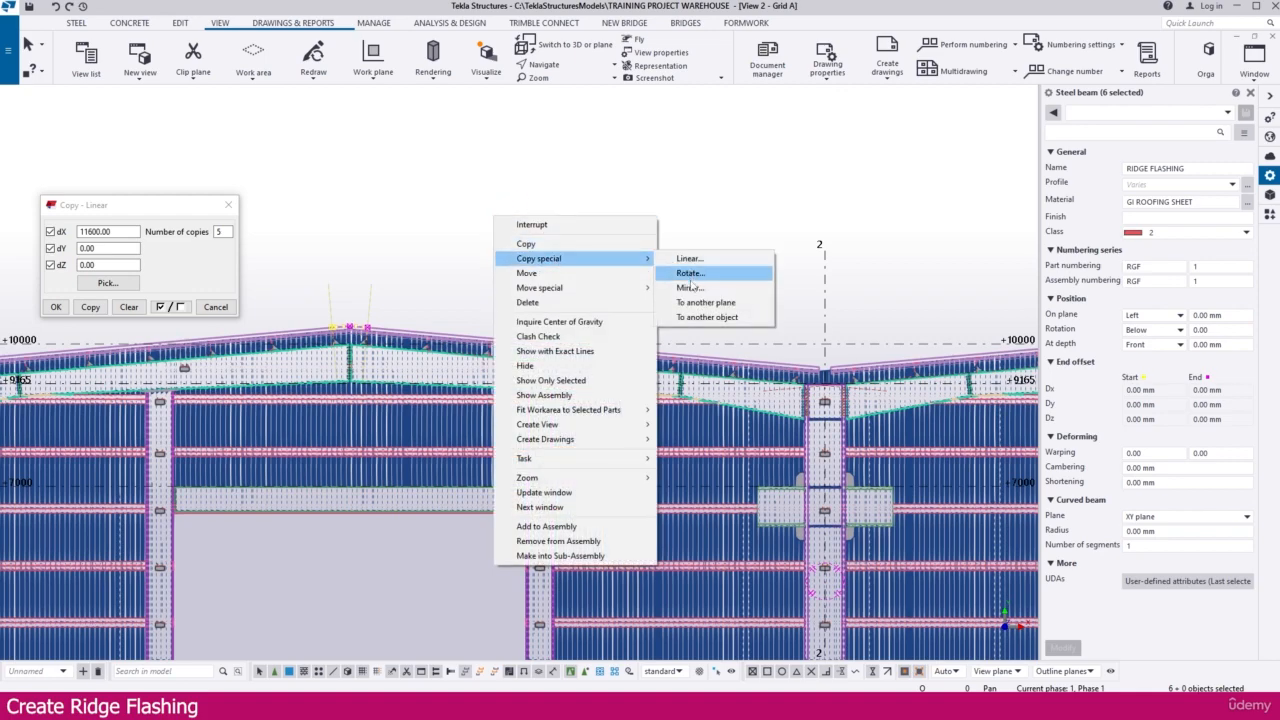
pyautogui.click(697, 292)
pyautogui.scroll(5, 796, 285)
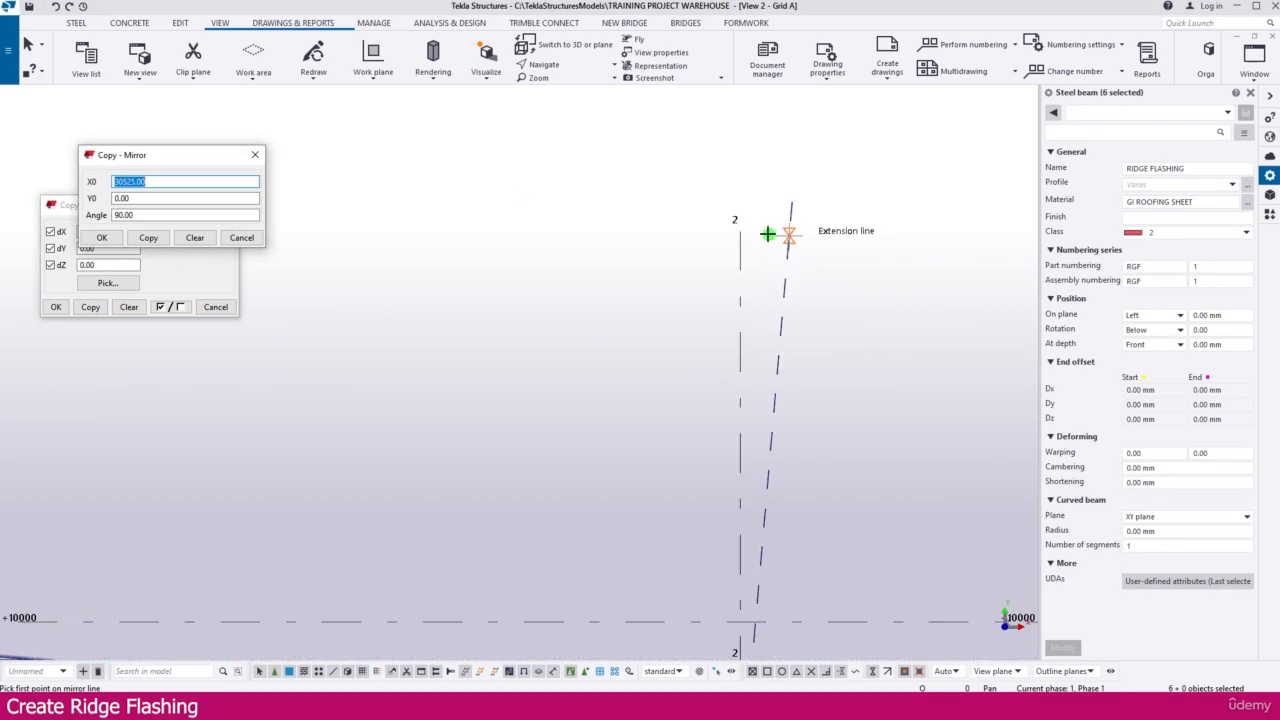
pyautogui.click(740, 228)
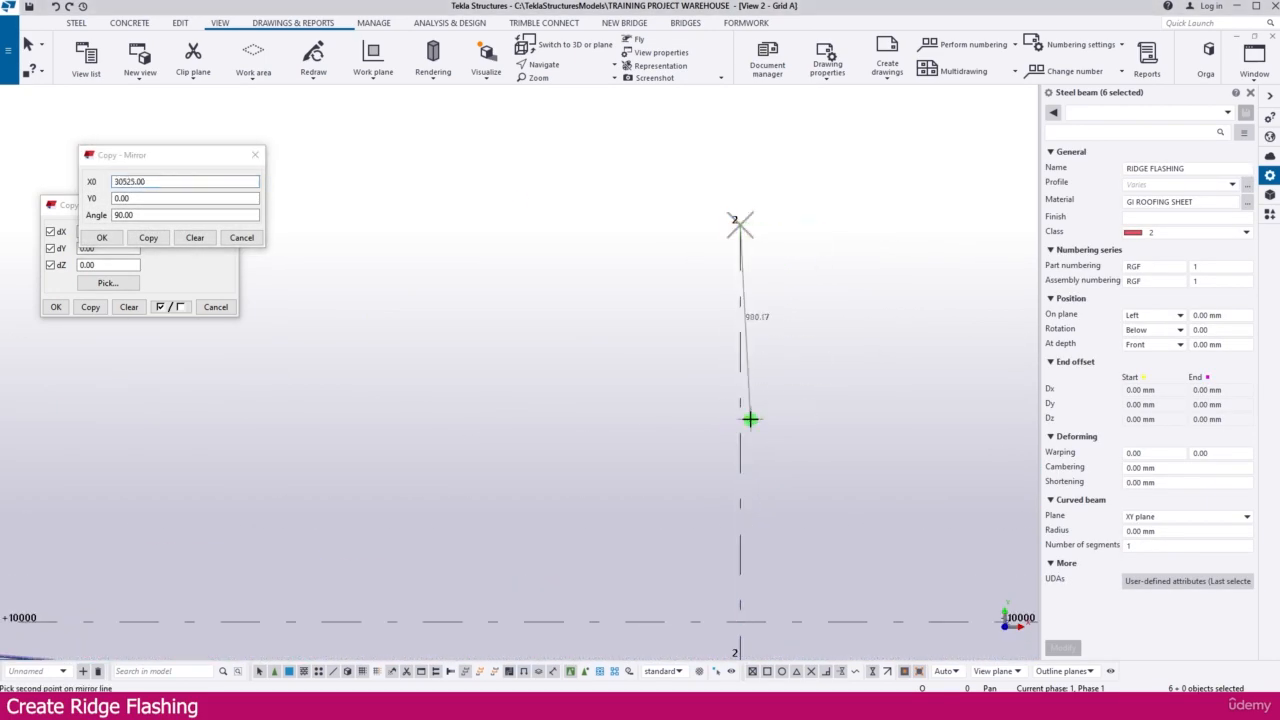
pyautogui.click(740, 413)
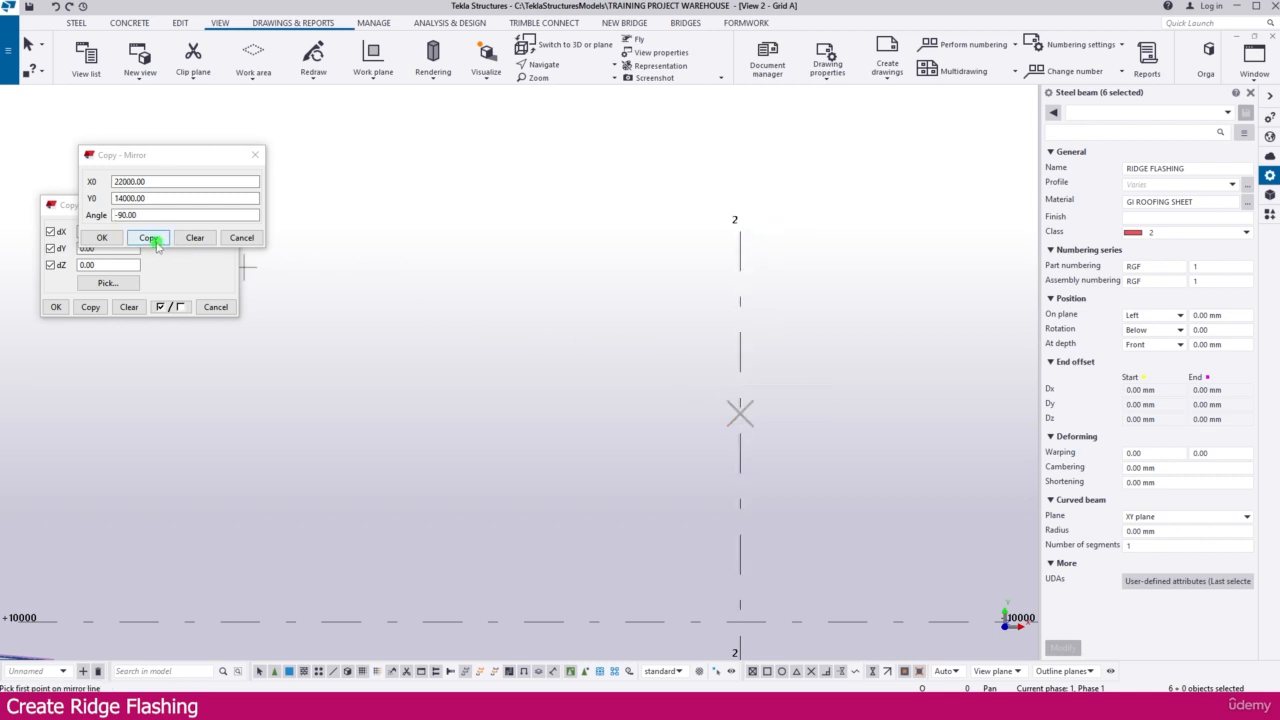
pyautogui.click(148, 237)
# Examine the mirrored flashings at the second ridge in the Grid A elevation and the isometric view, and end the mirror command
pyautogui.click(604, 386)
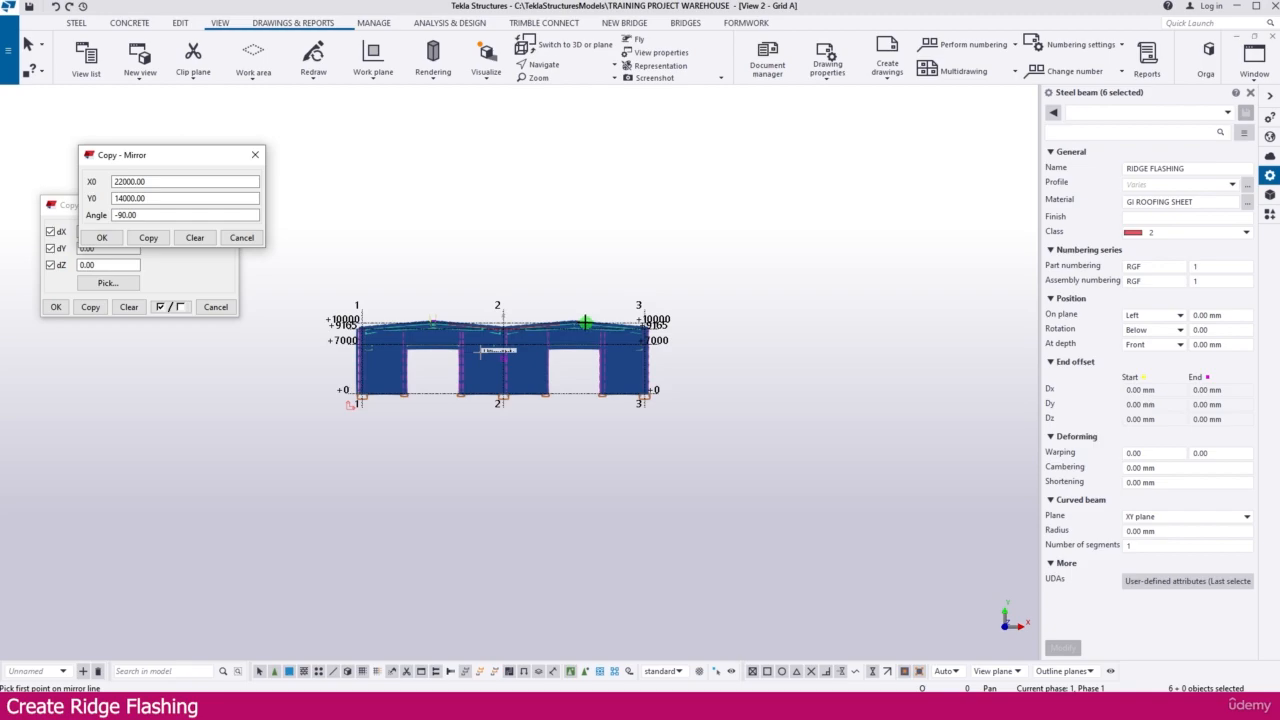
pyautogui.scroll(8, 585, 322)
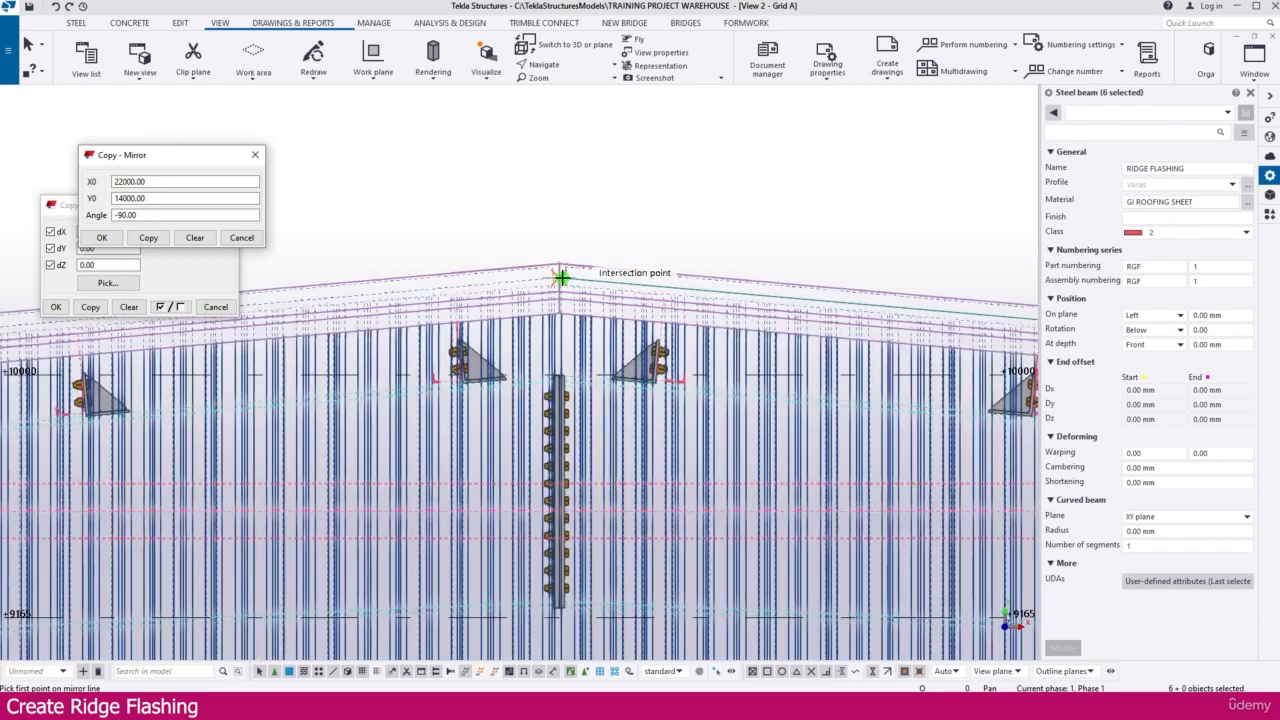
pyautogui.scroll(5, 563, 277)
pyautogui.press('Escape')
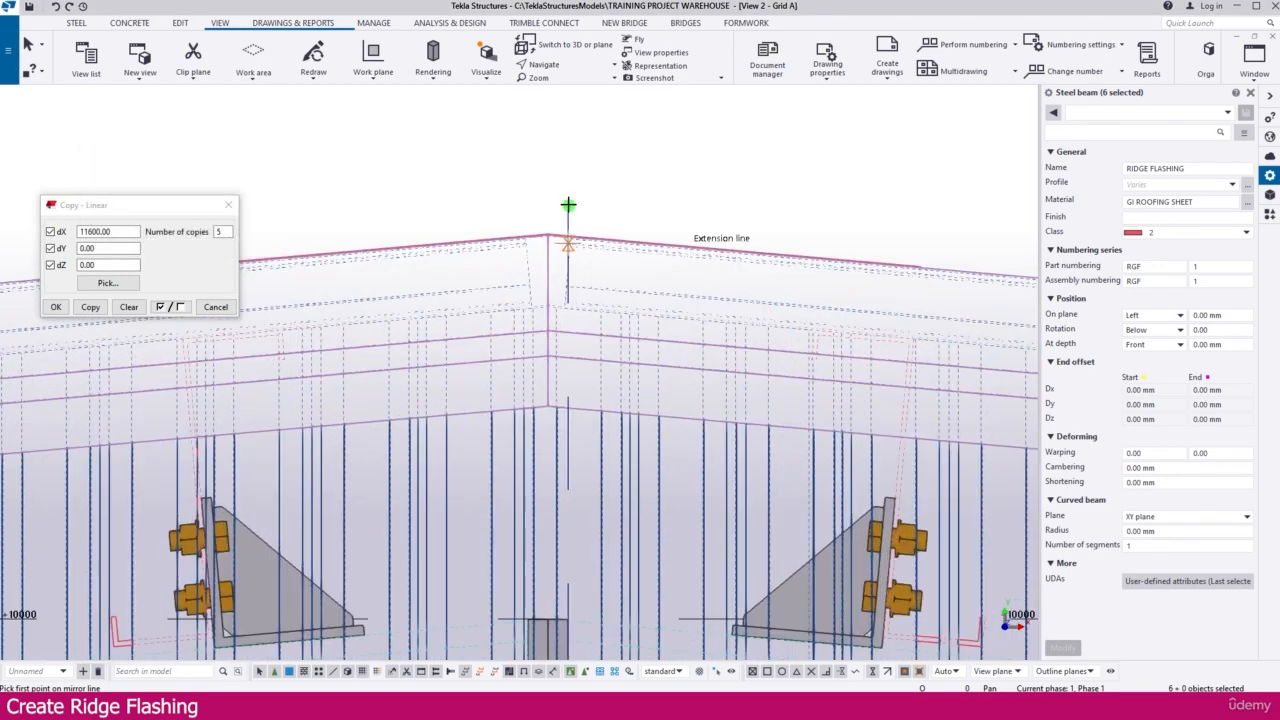
pyautogui.hotkey('ctrl', 'Tab')
pyautogui.scroll(3, 529, 300)
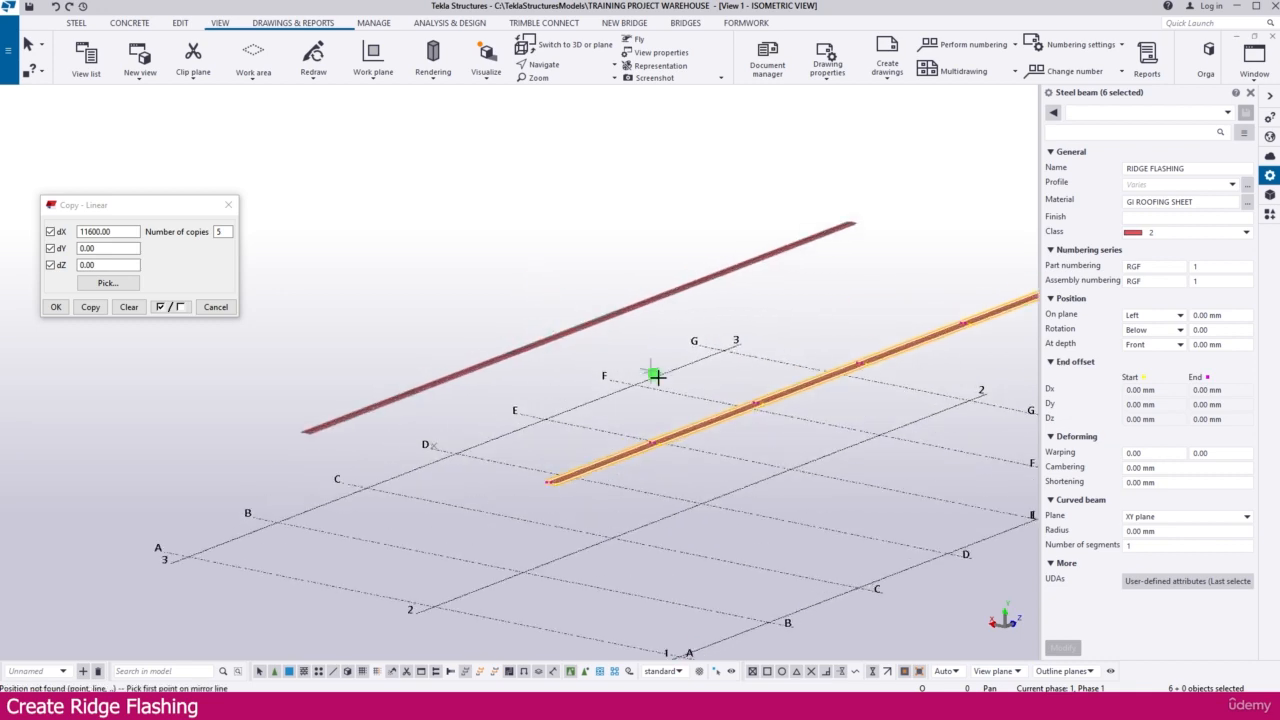
pyautogui.scroll(2, 656, 376)
pyautogui.press('Escape')
# Disable the RIDGE FLASHING name condition in the isometric view's object group filter so the whole warehouse is displayed, and close the dialogs
pyautogui.doubleClick(584, 230)
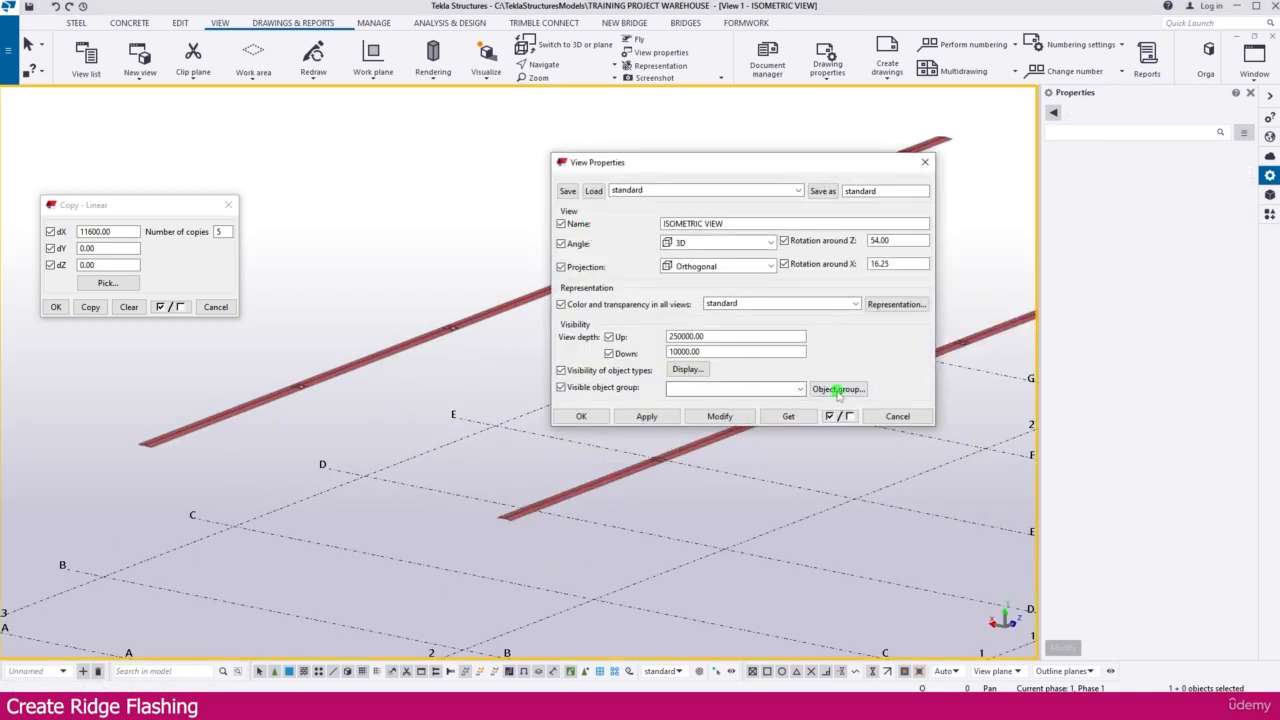
pyautogui.click(838, 390)
pyautogui.click(310, 229)
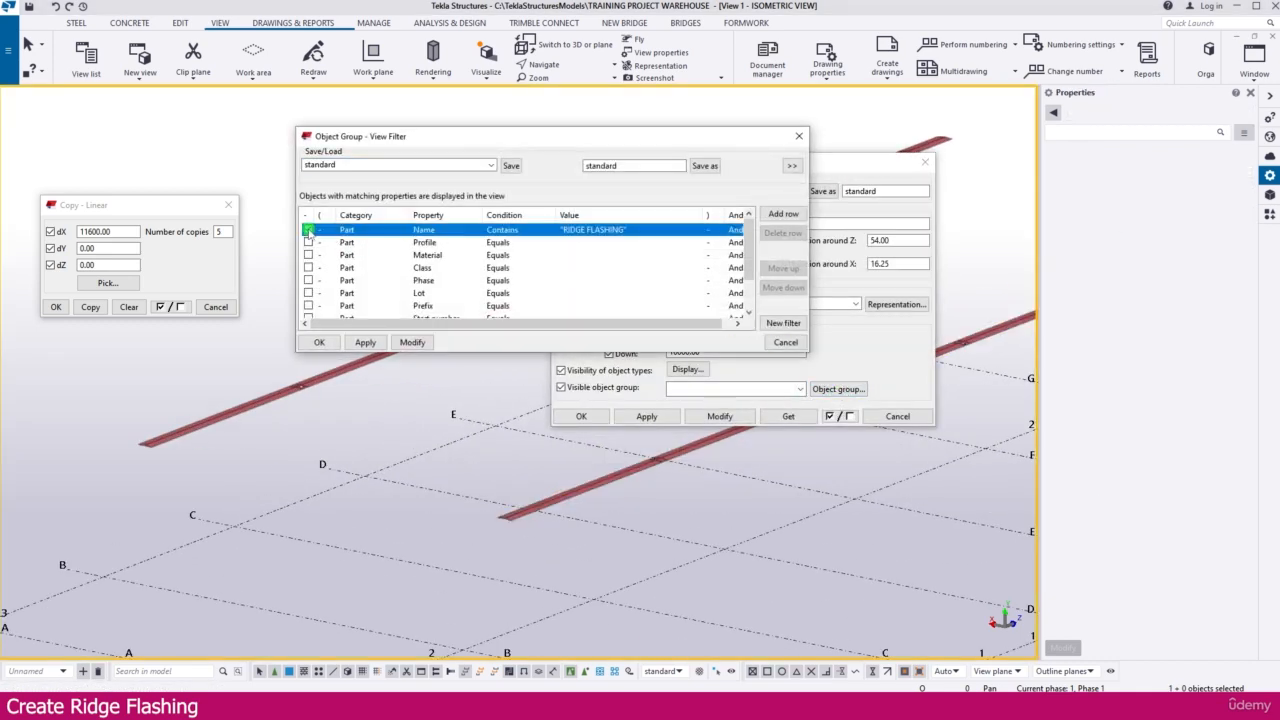
pyautogui.click(412, 342)
pyautogui.click(319, 342)
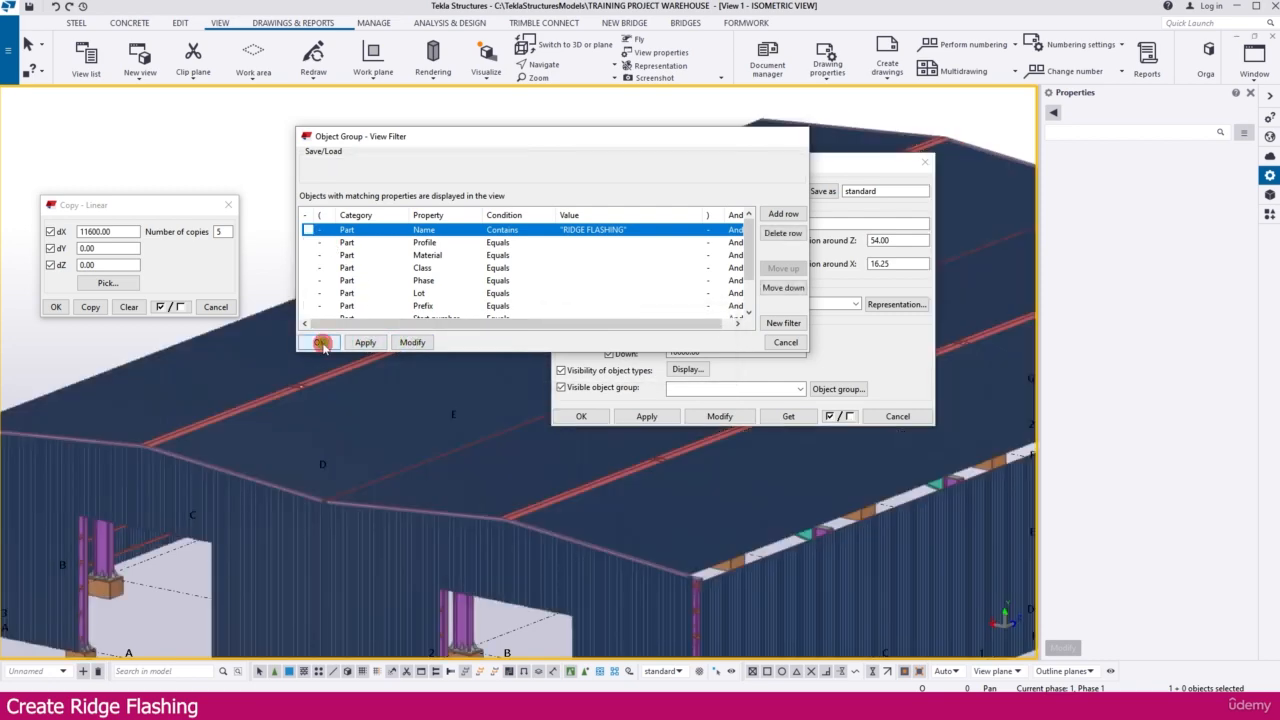
pyautogui.click(905, 417)
pyautogui.scroll(-2, 656, 378)
pyautogui.scroll(-1, 656, 378)
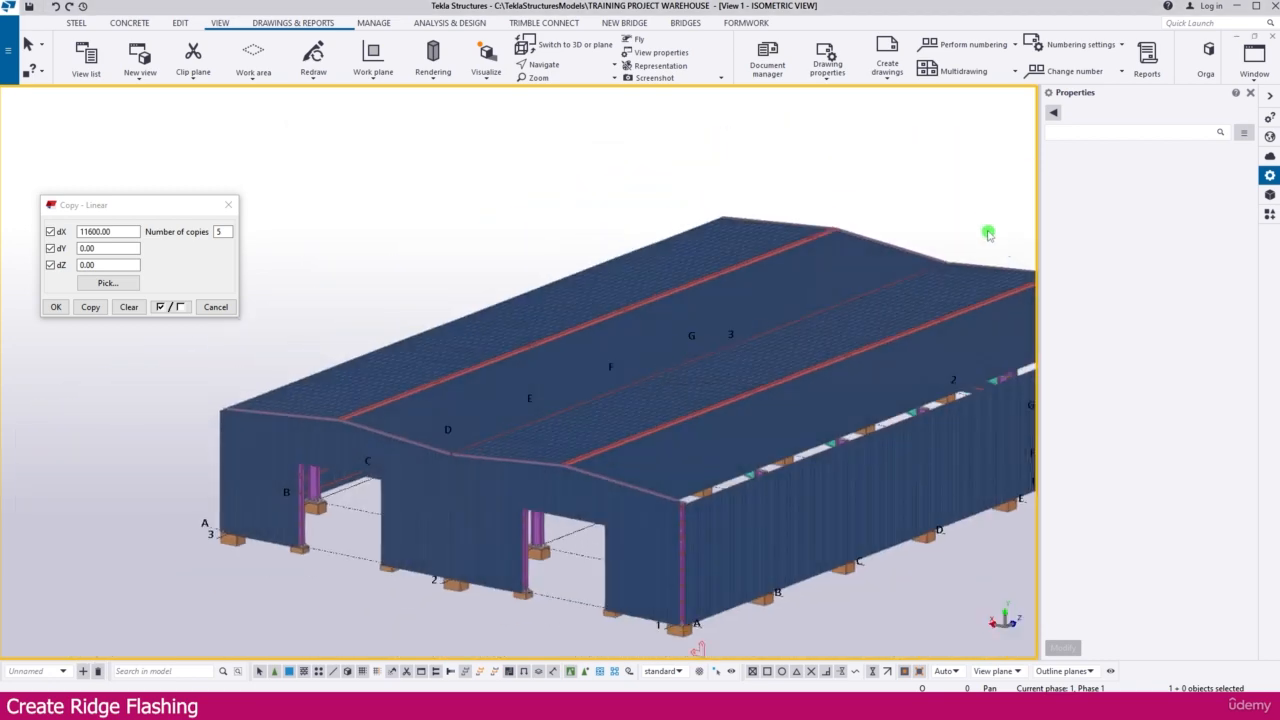
pyautogui.scroll(5, 960, 285)
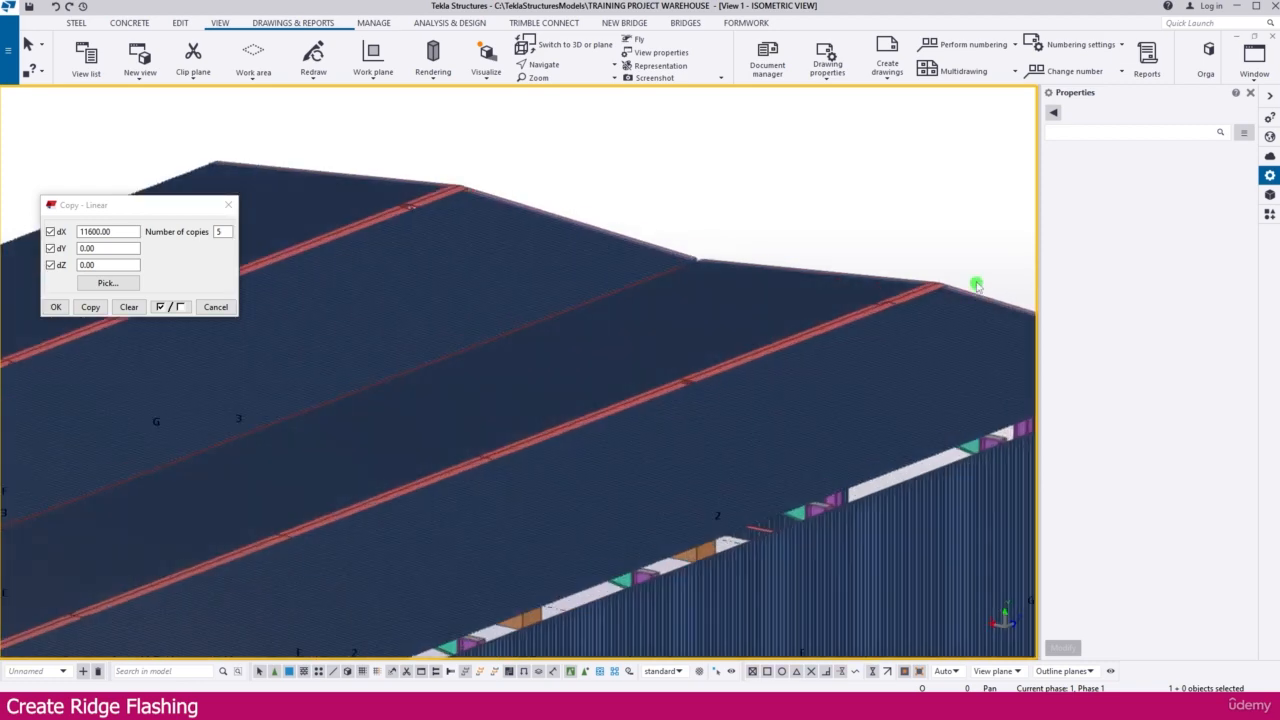